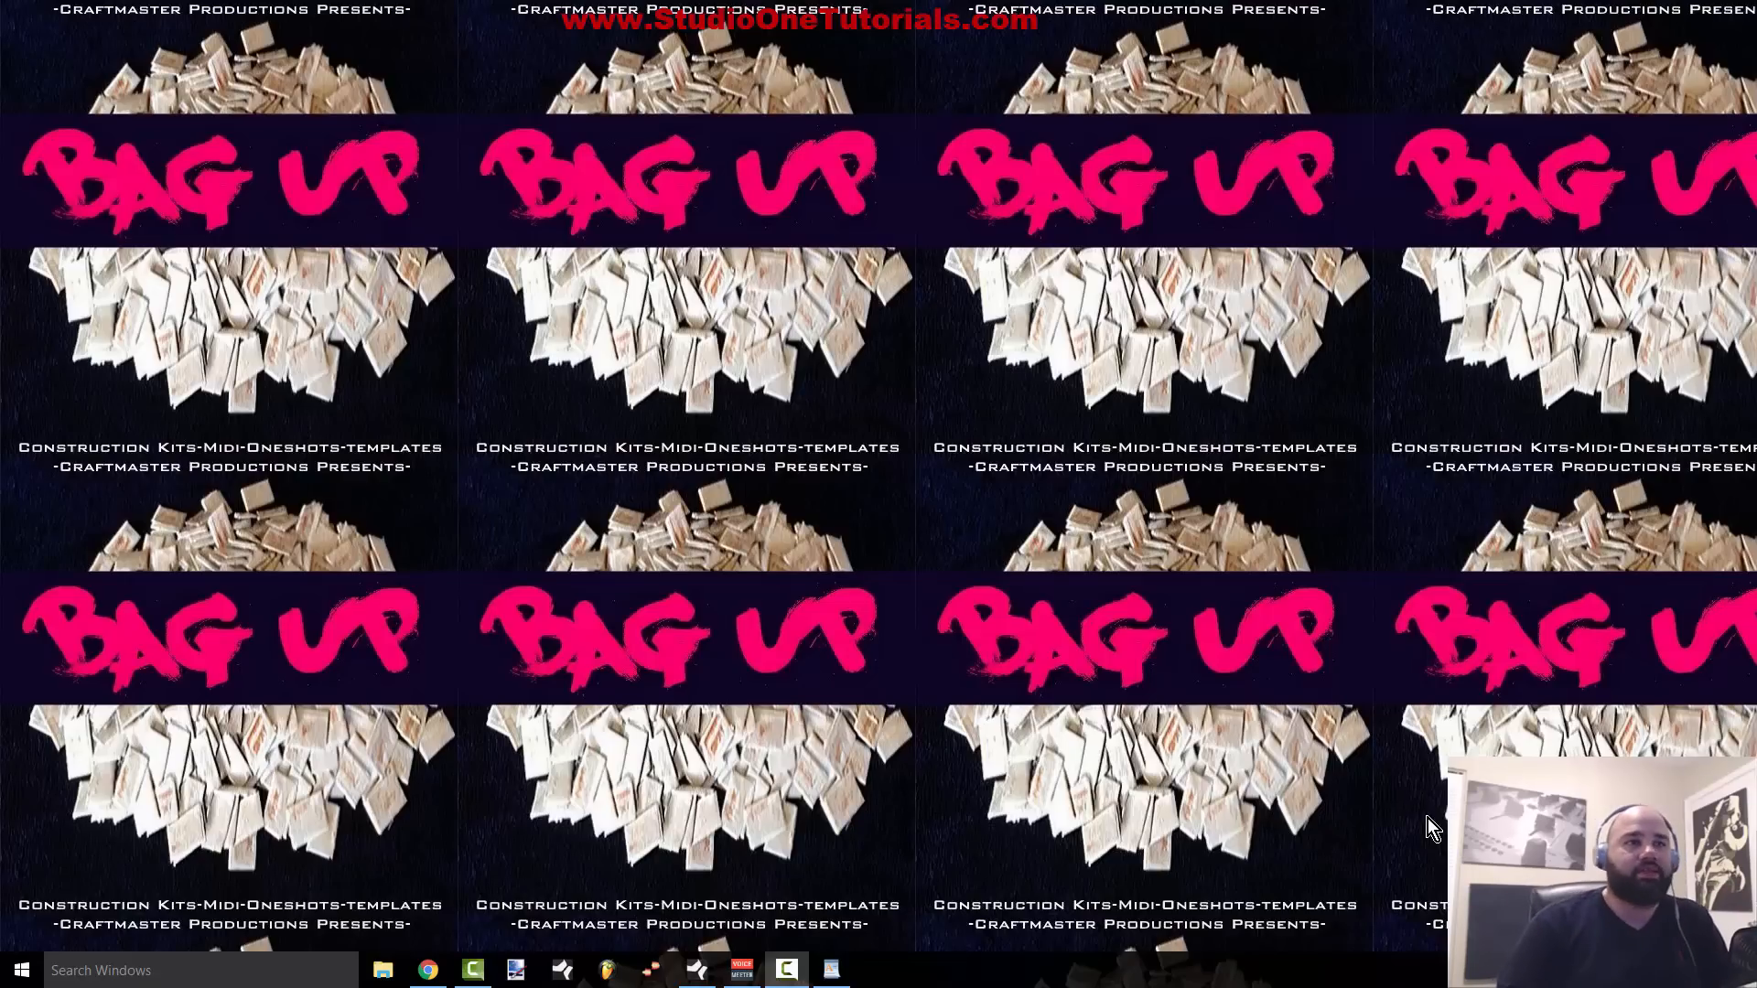
Step: Switch to Studio One and open the first piano event on the Nexus track in the note editor
click(697, 969)
key(space)
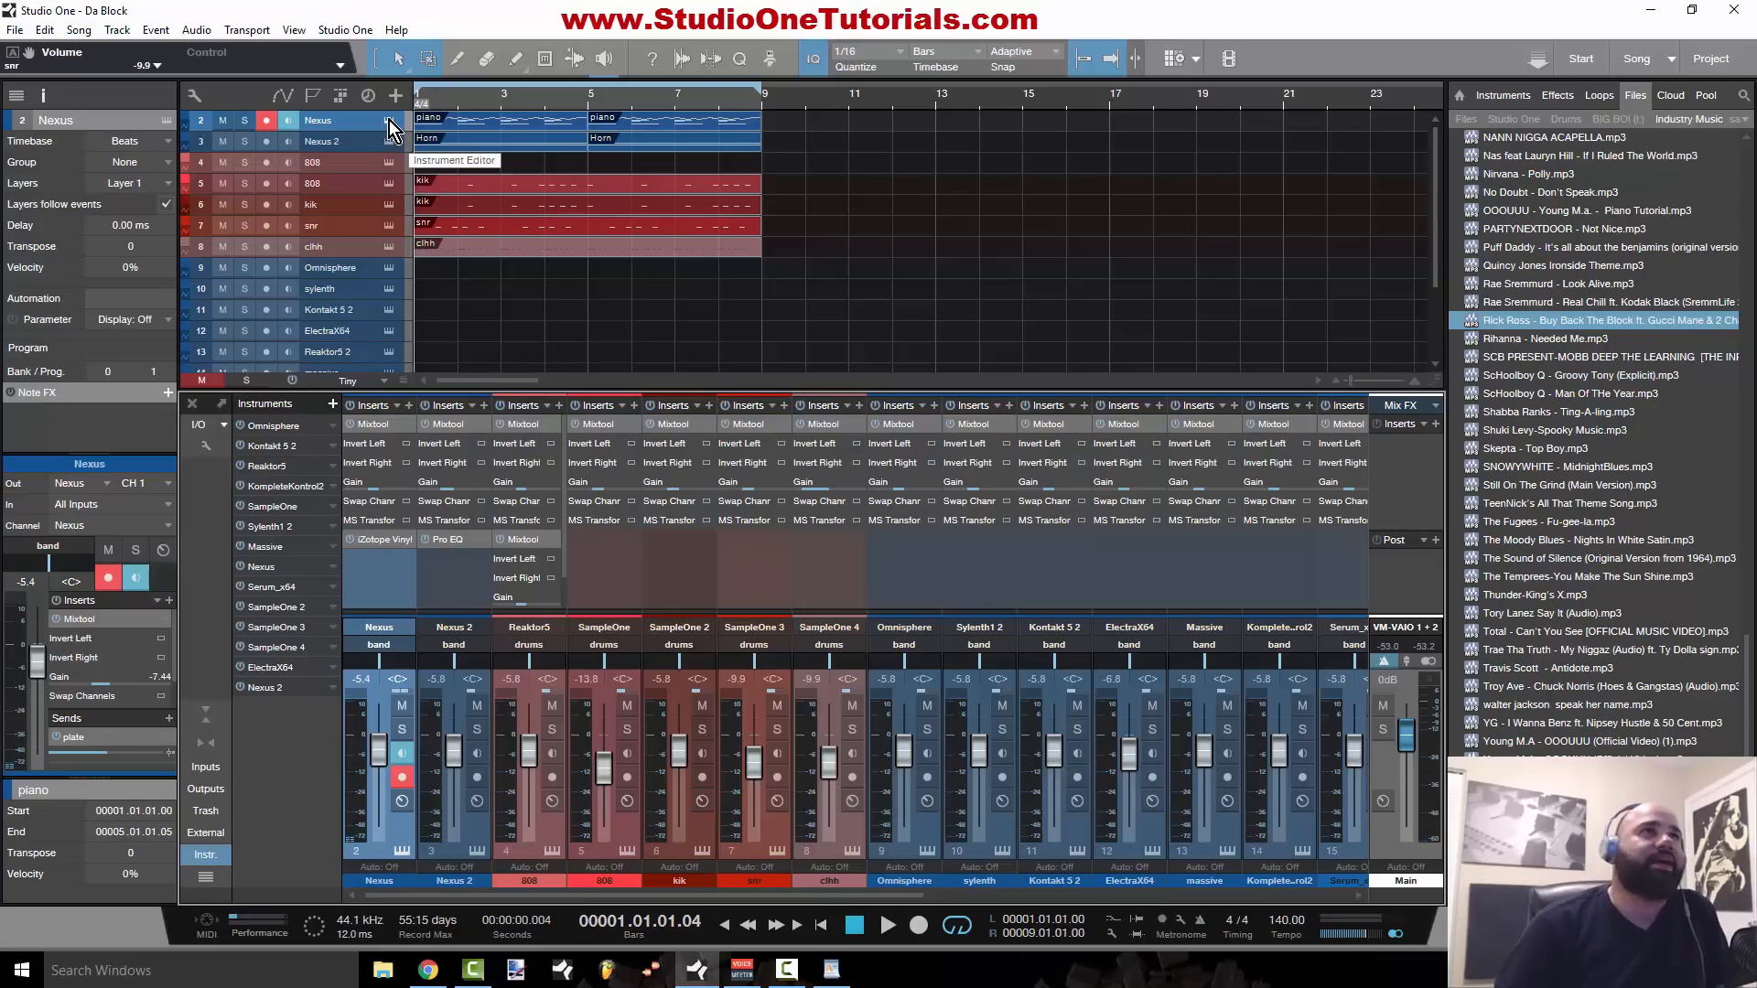
click(471, 125)
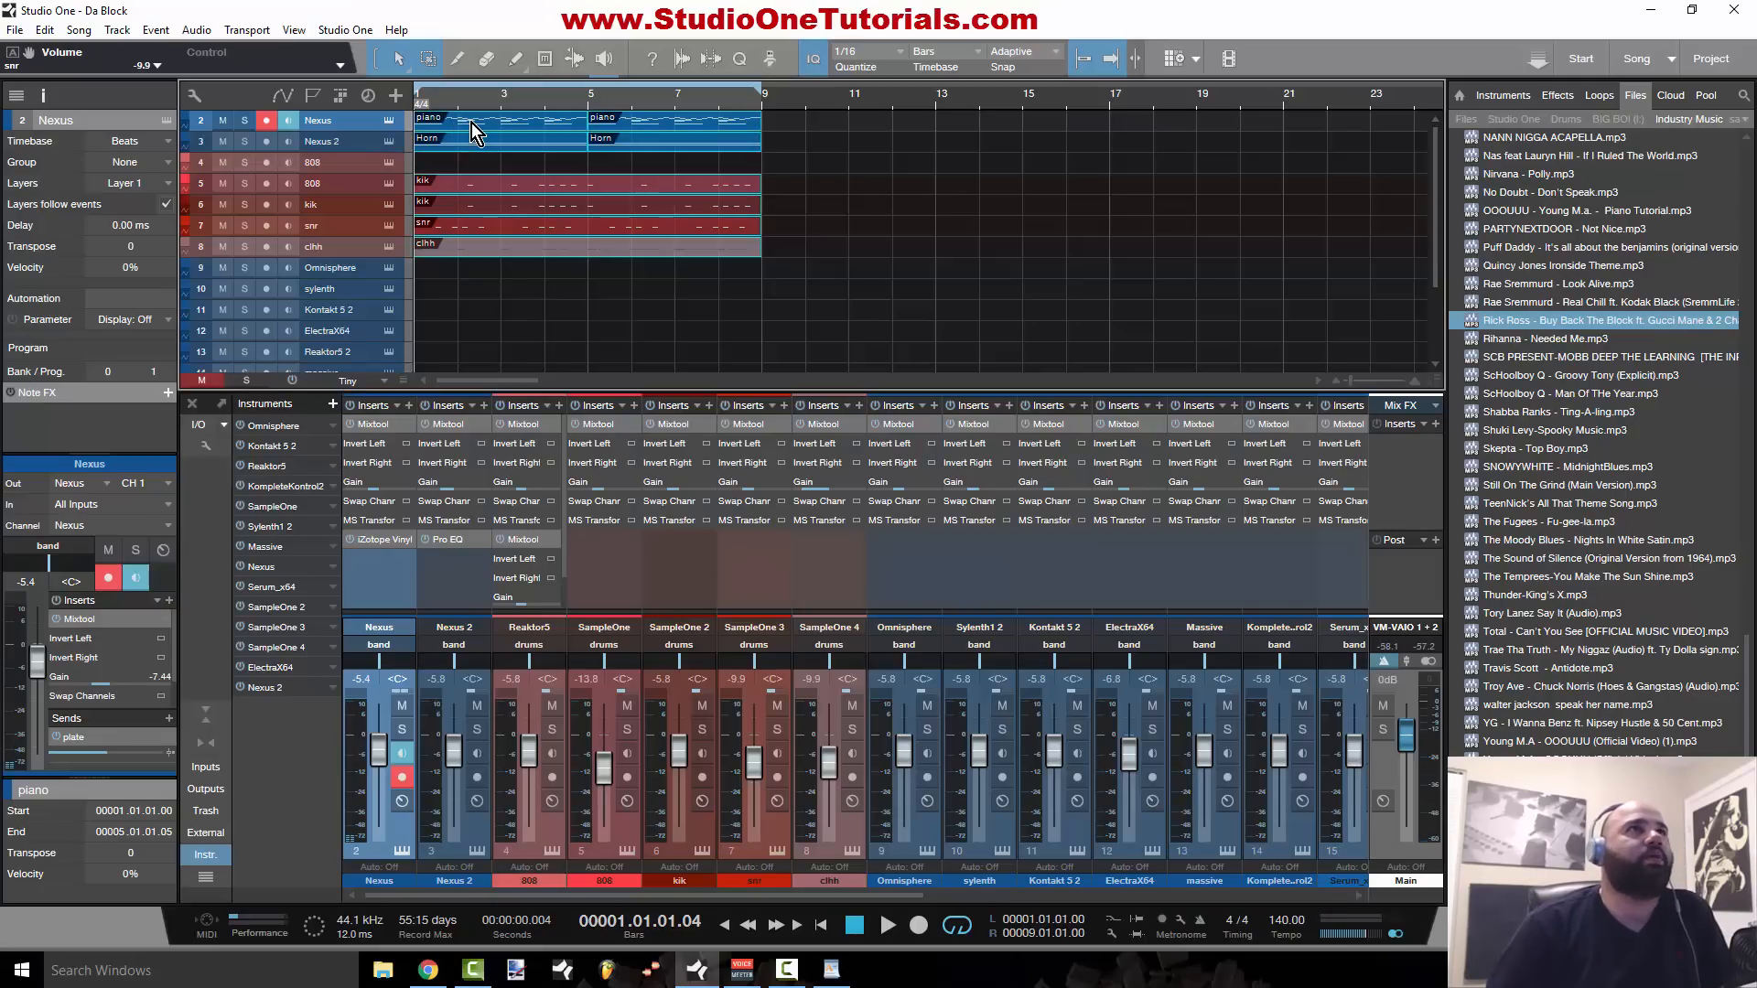
double_click(471, 125)
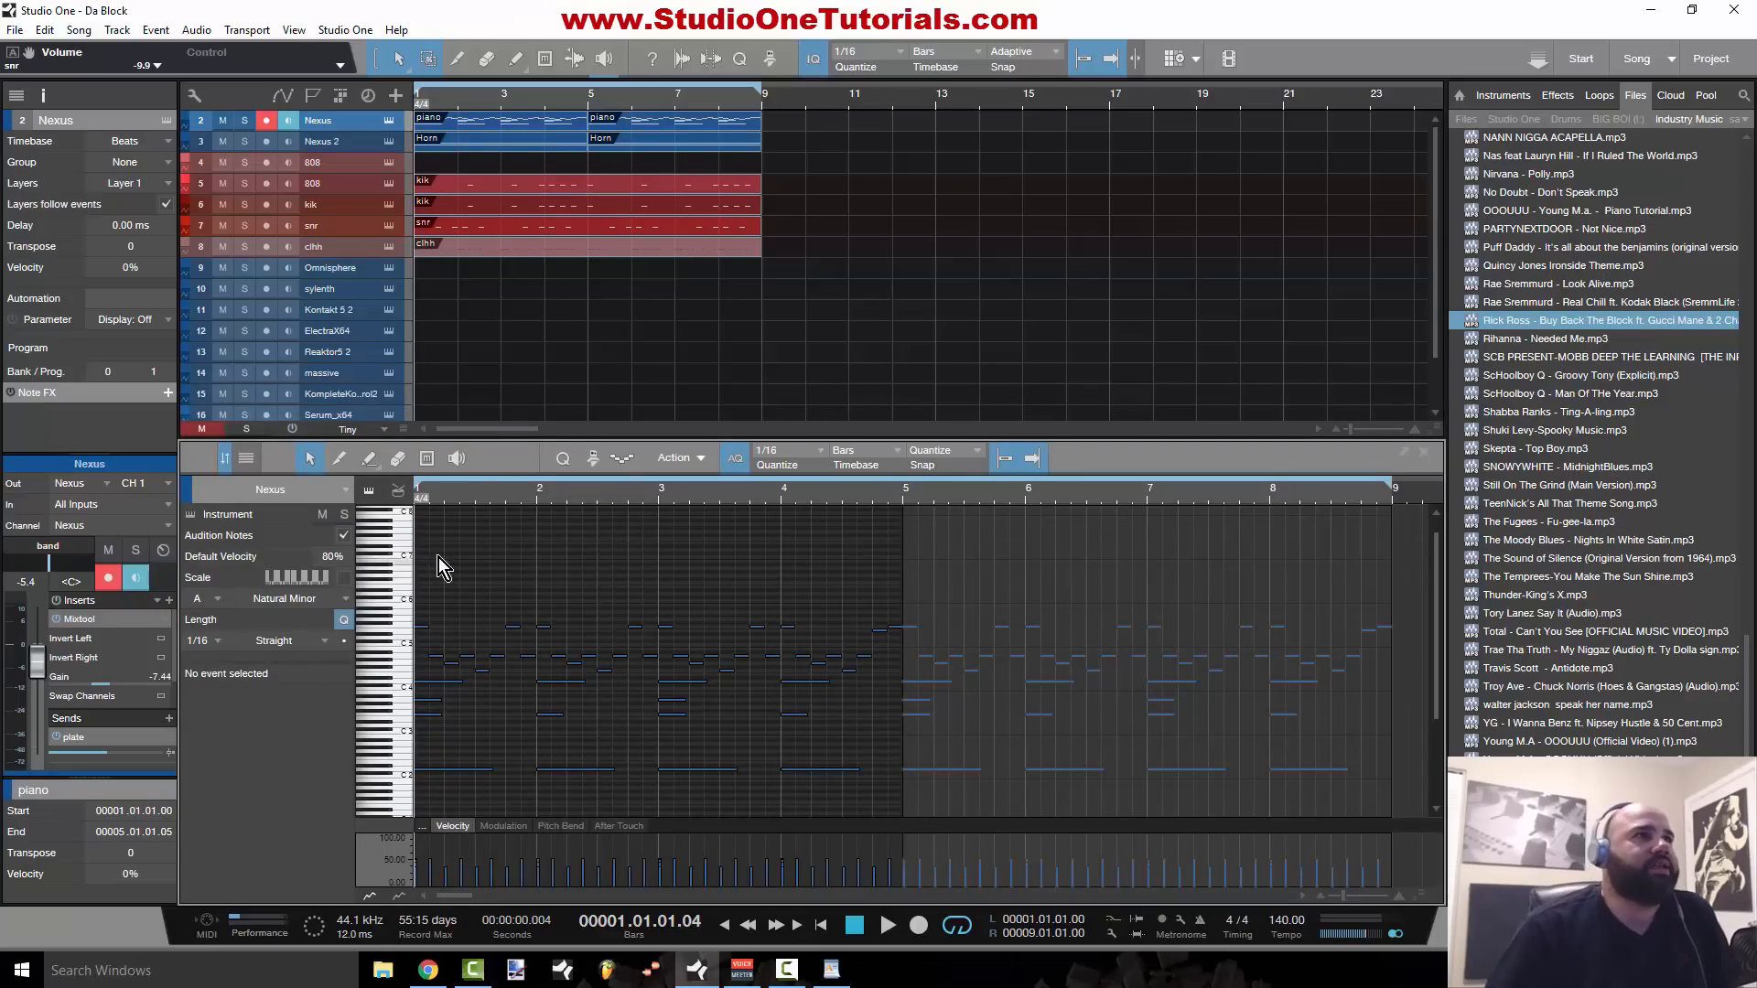
Step: Set the note editor's scale to D Dorian
click(216, 599)
click(221, 655)
click(320, 600)
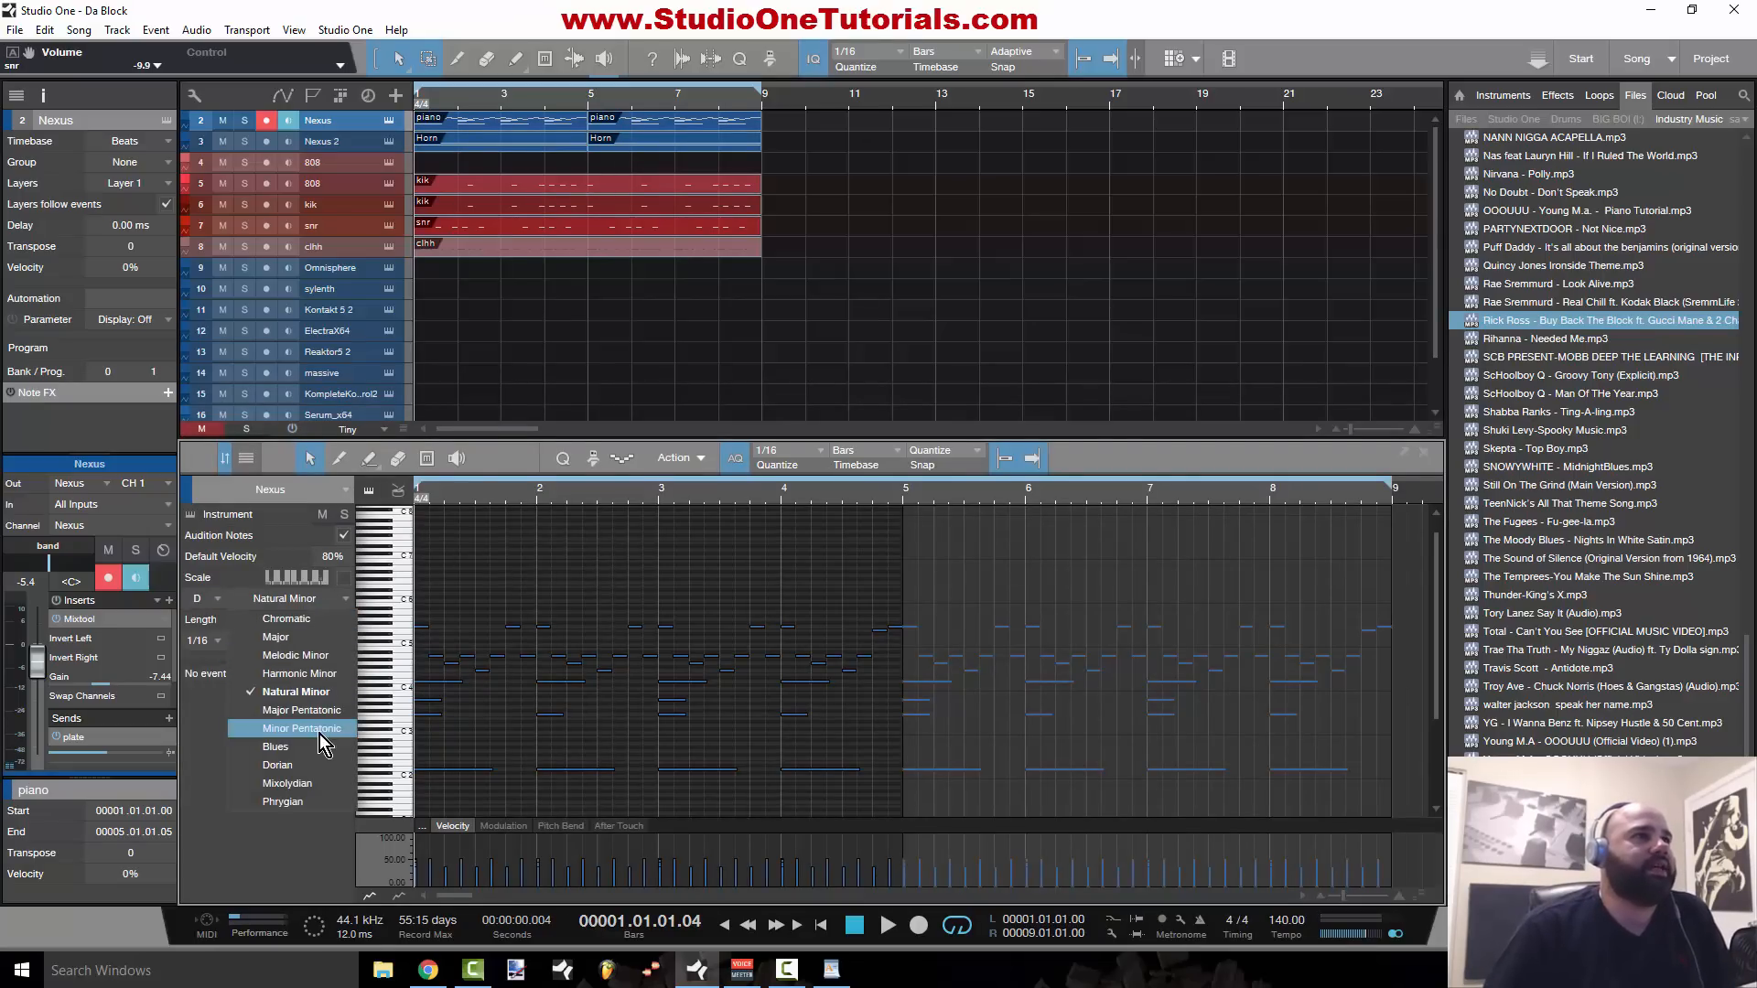
click(319, 772)
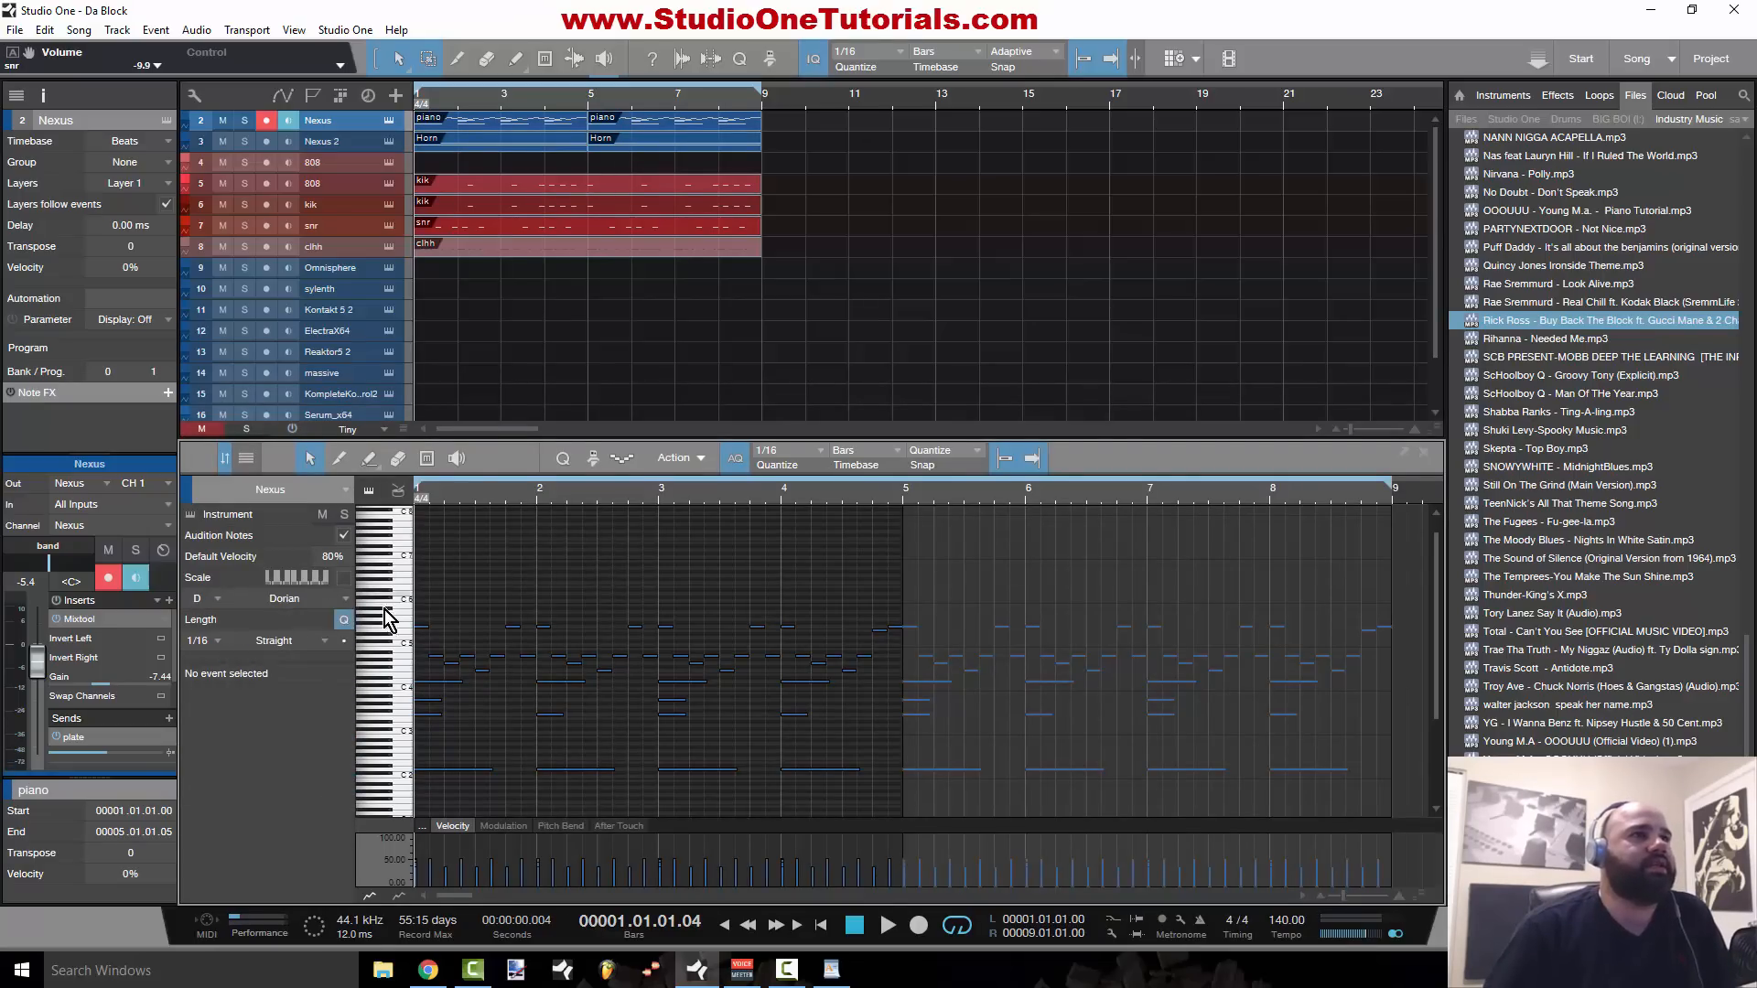
Step: Delete all the melody notes and the low bass note in bar 1 of the piano part
scroll(508, 683, up, 4)
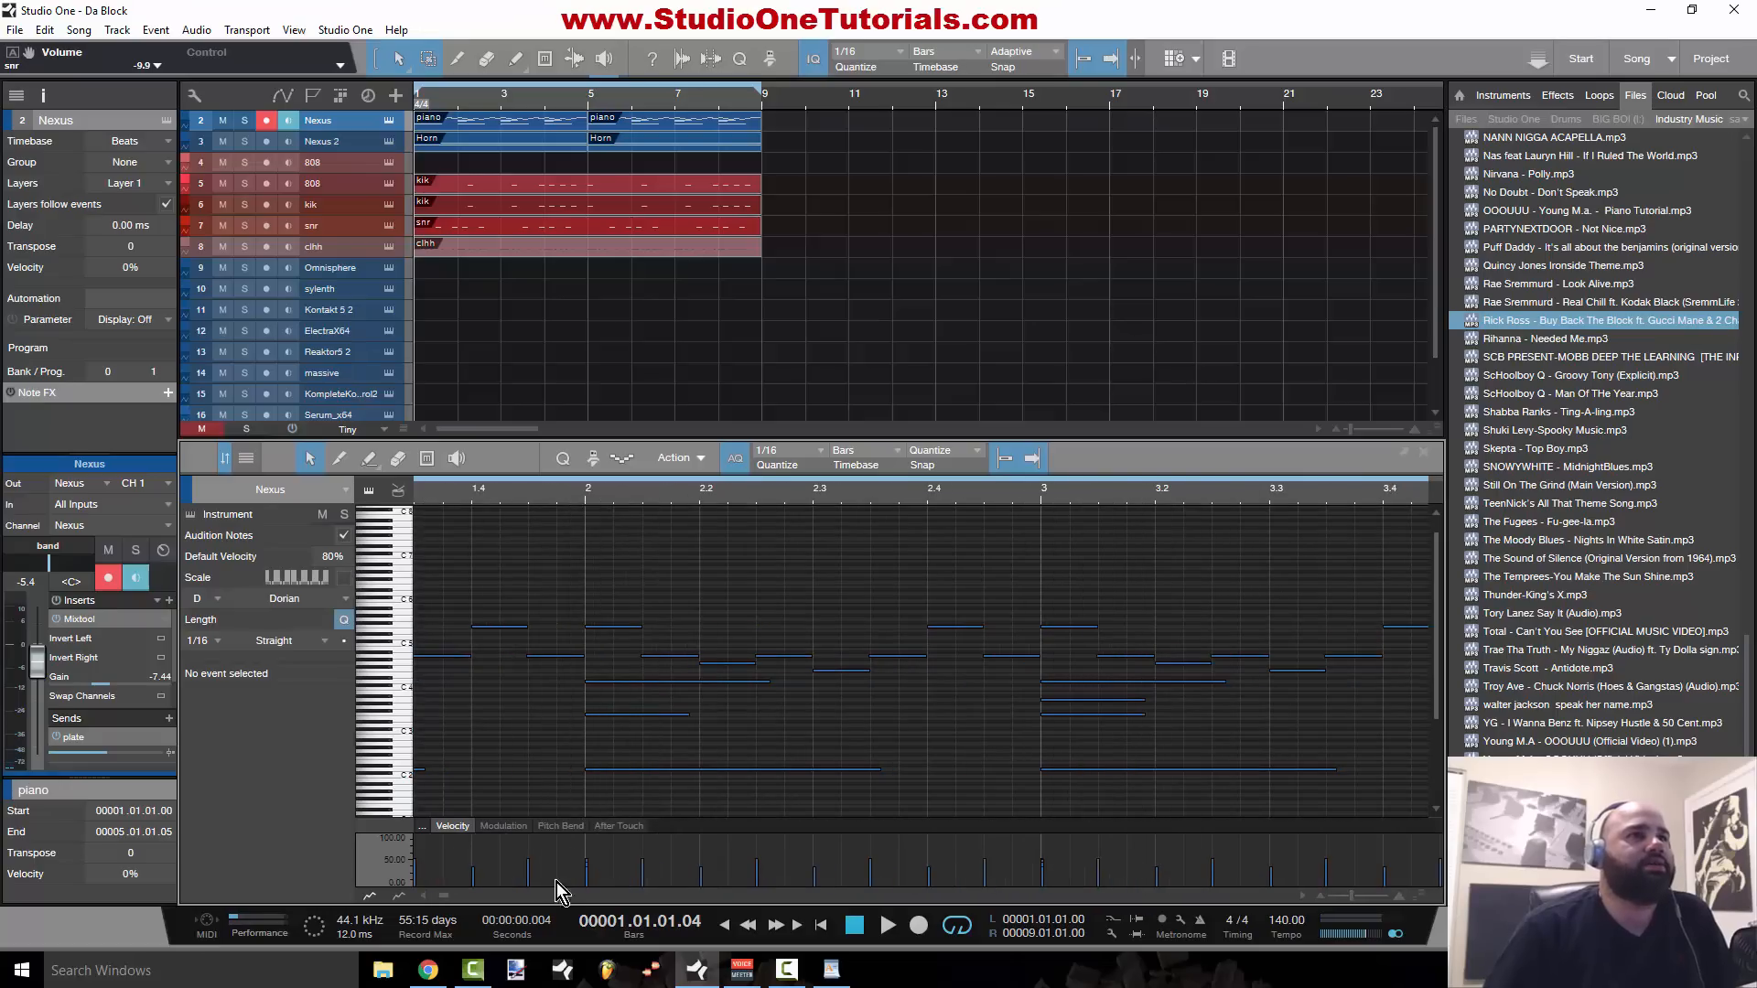
drag(446, 896, 421, 897)
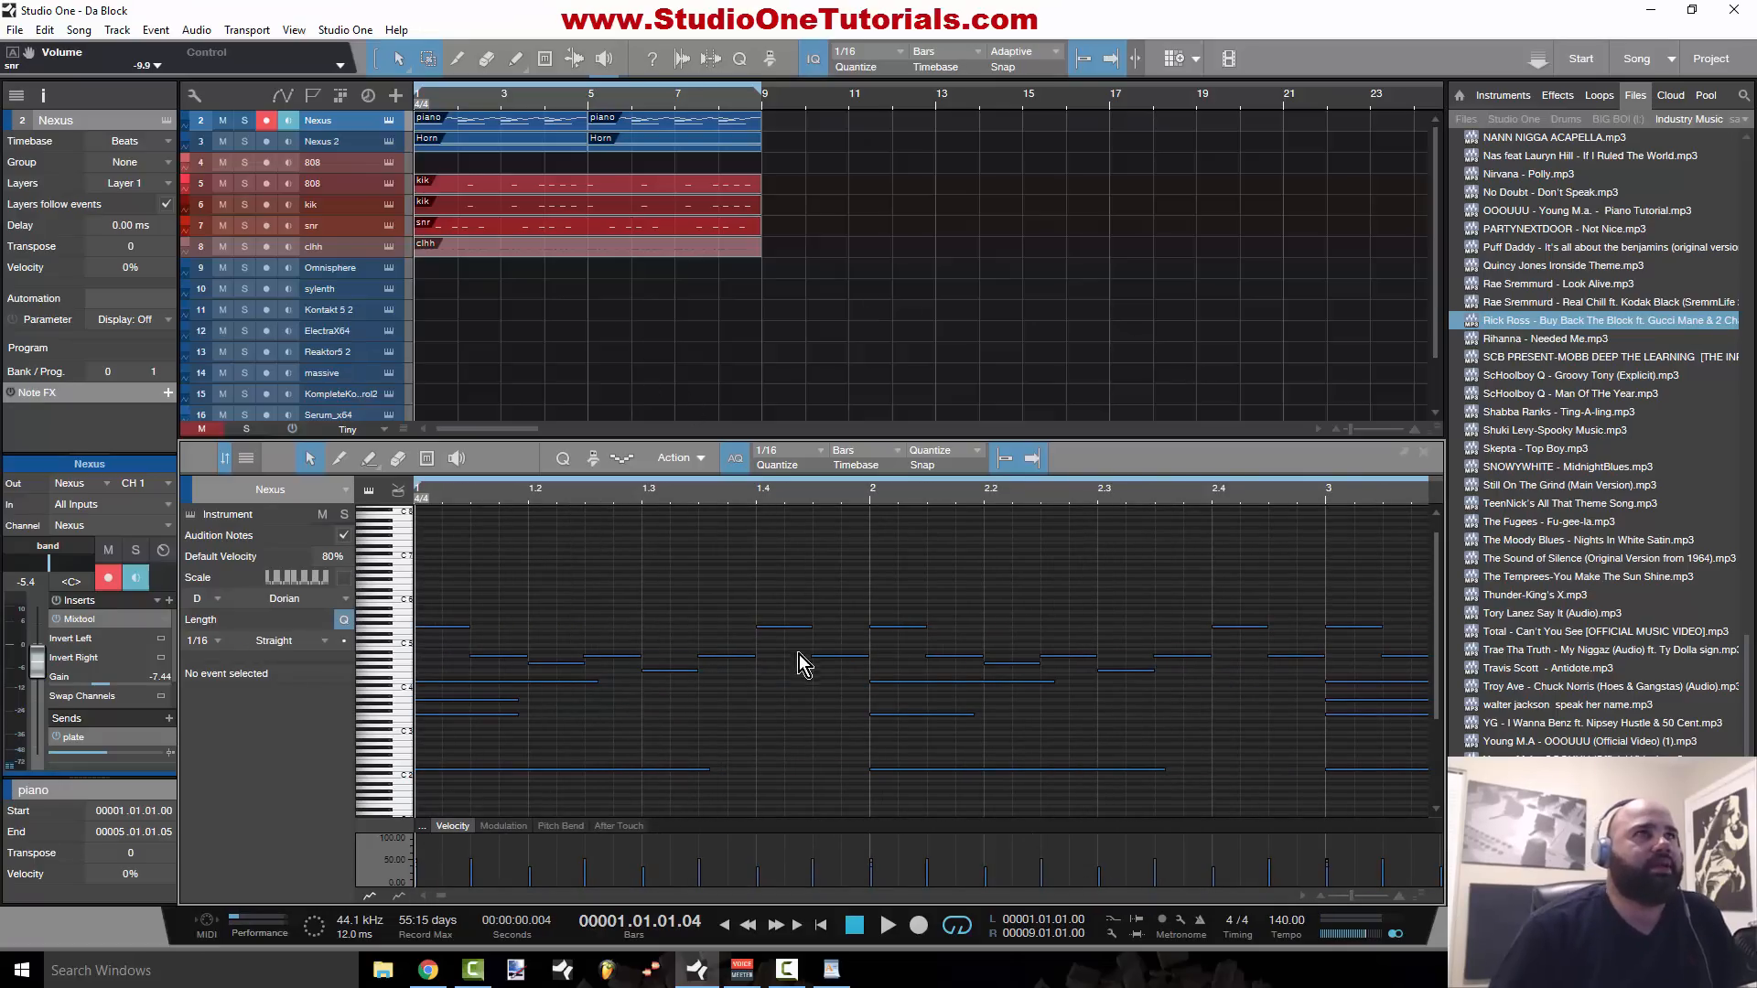
mouse_move(759, 497)
mouse_down()
mouse_move(761, 537)
mouse_move(754, 485)
mouse_up()
scroll(710, 644, up, 4)
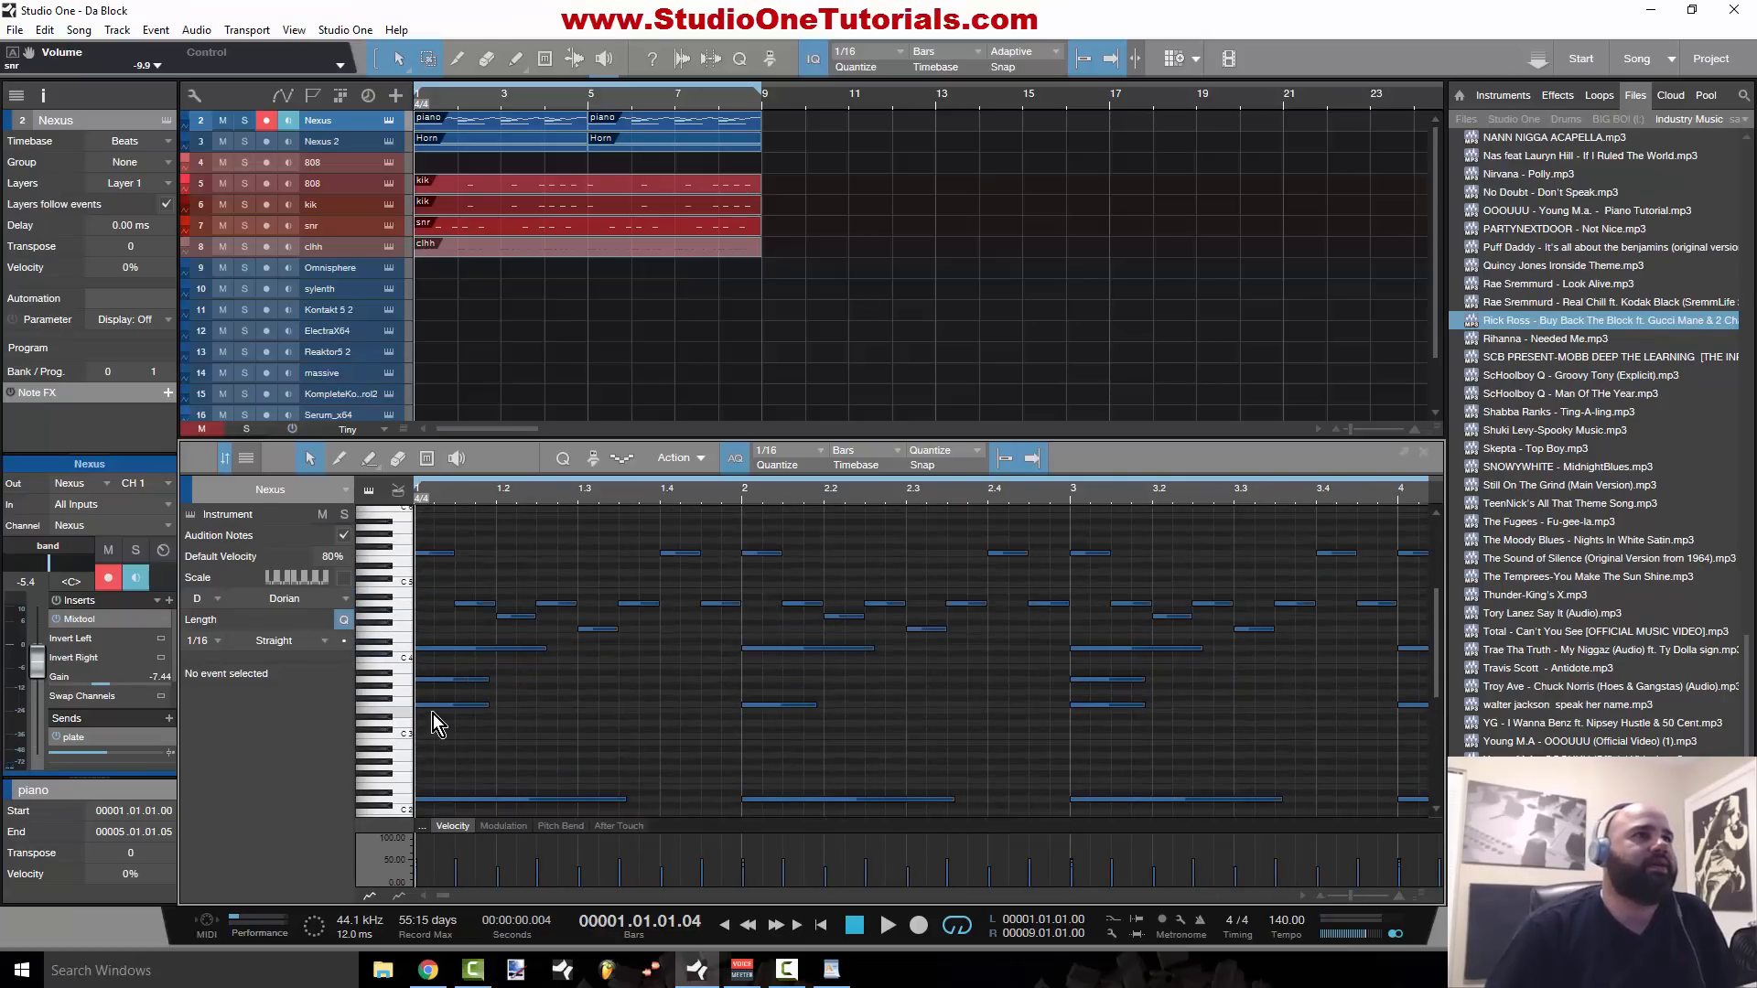
scroll(459, 745, up, 1)
drag(421, 567, 709, 649)
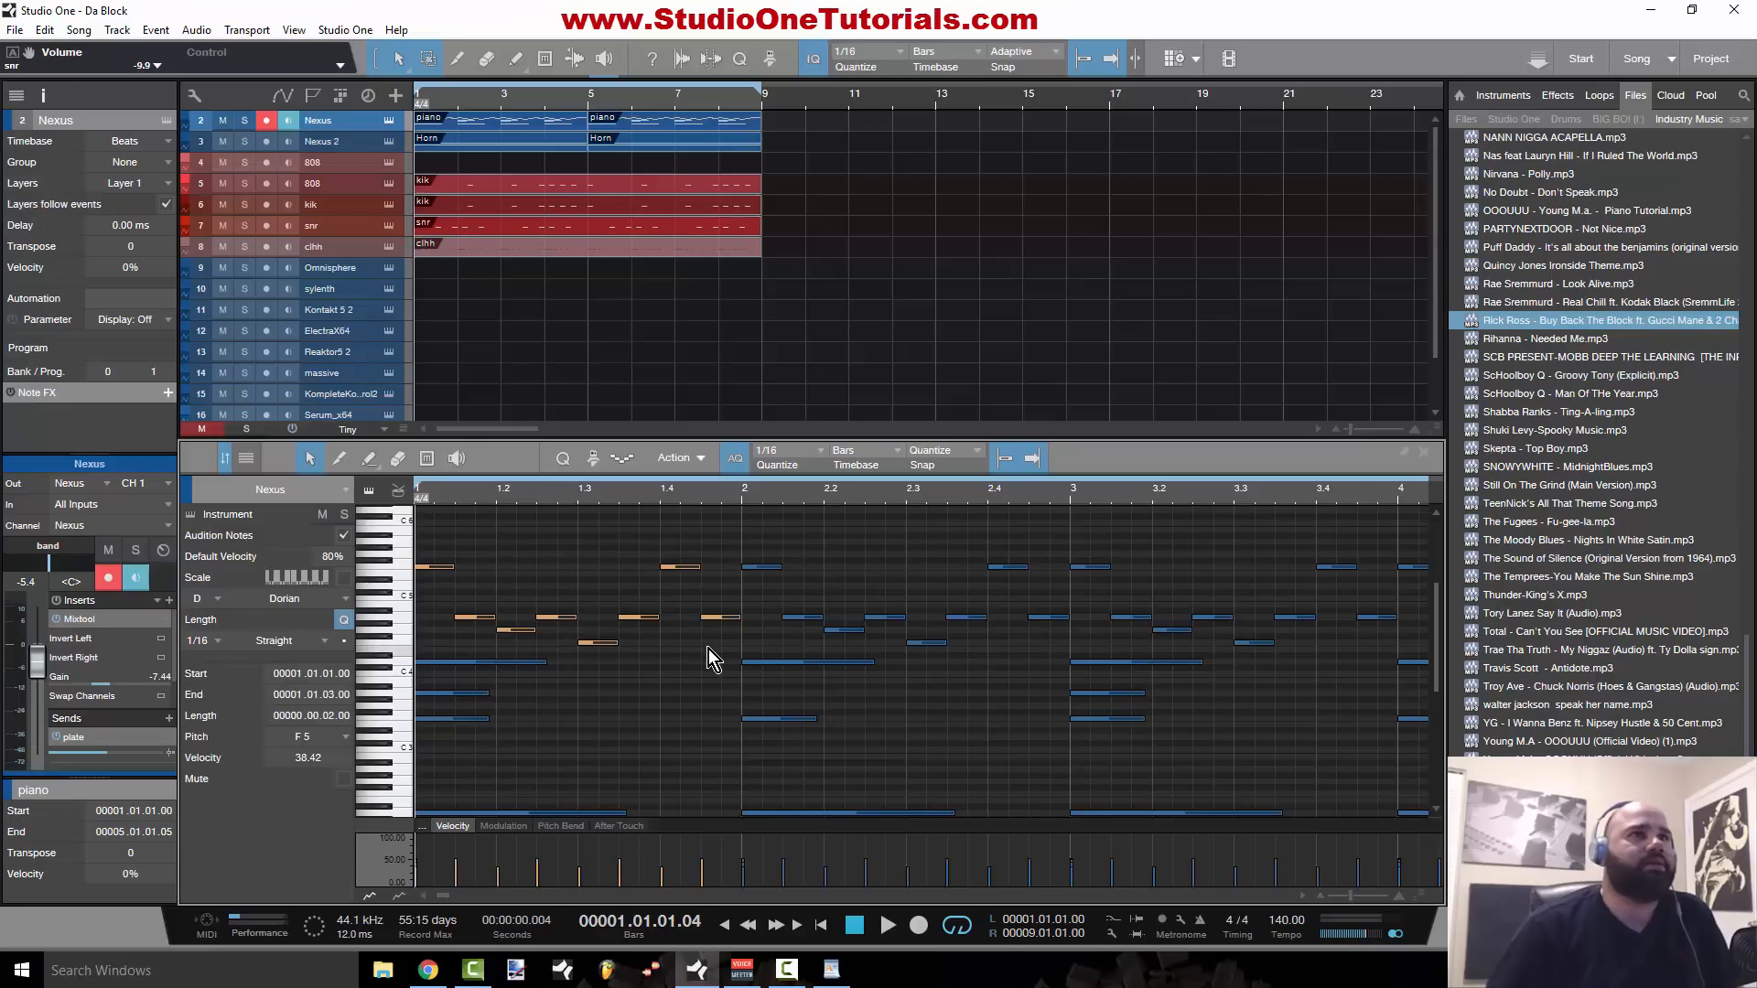
key(Delete)
click(565, 812)
key(Delete)
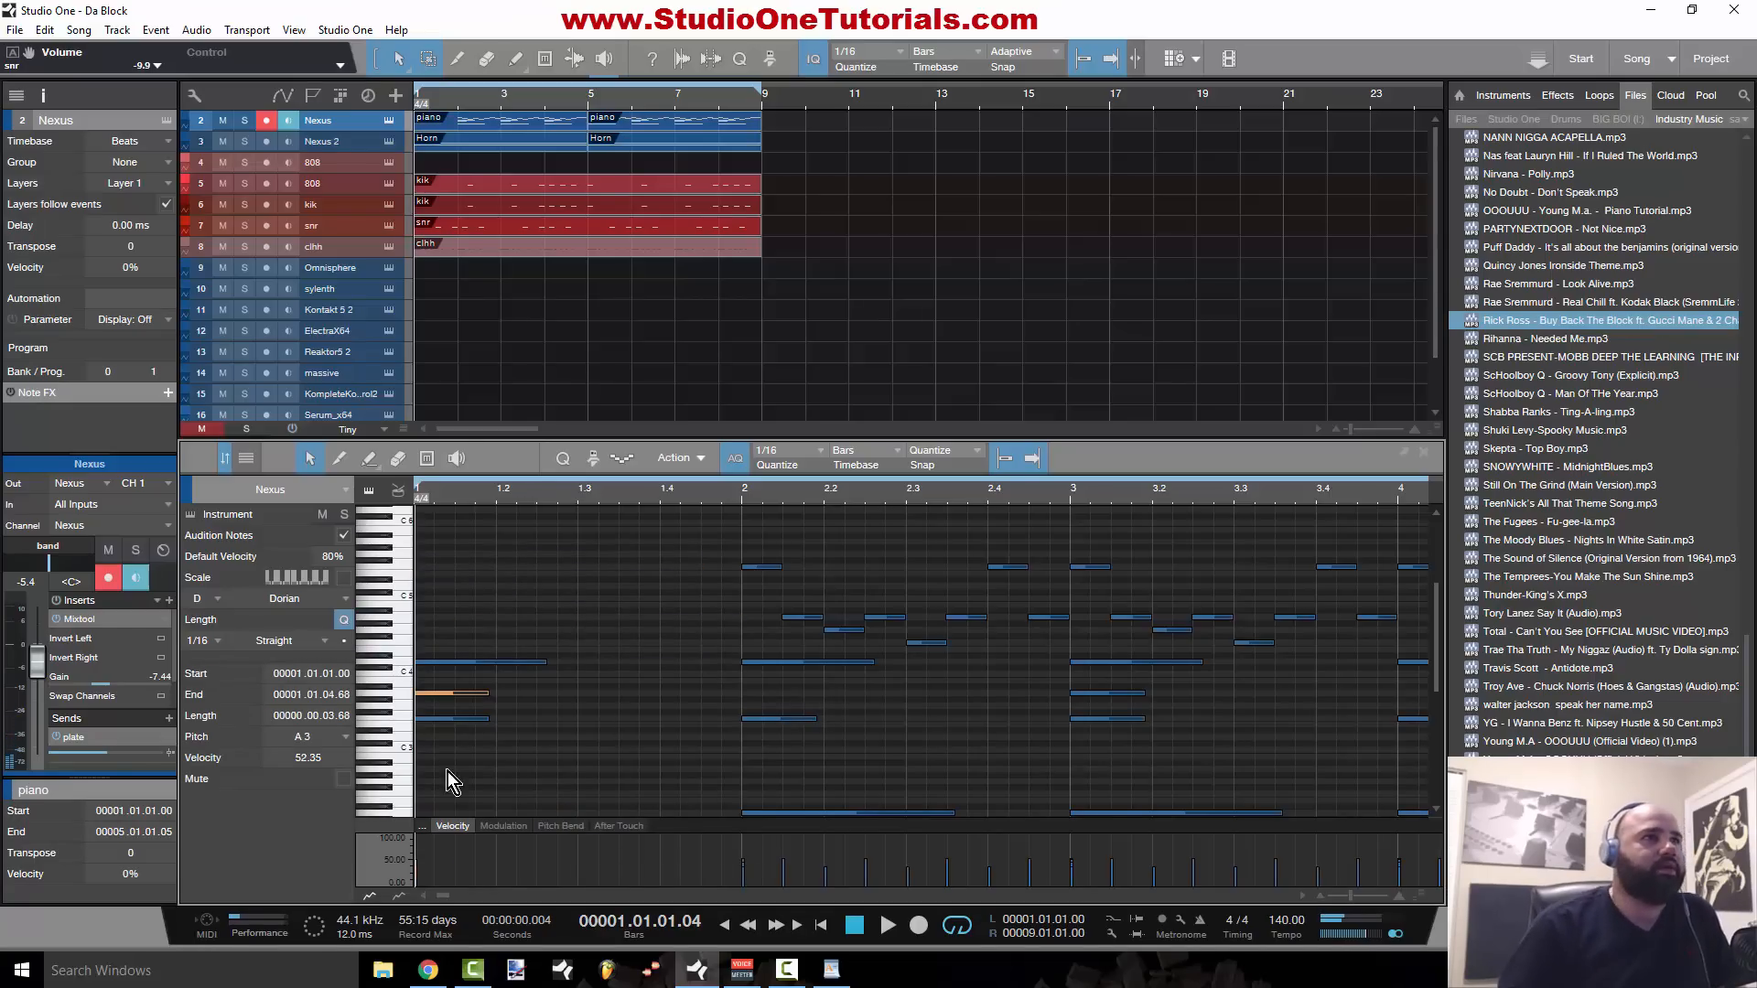
Step: Lower the top chord note in bar 1 by an octave to D3 and enable the scale constraint
click(449, 662)
key(shift+Down)
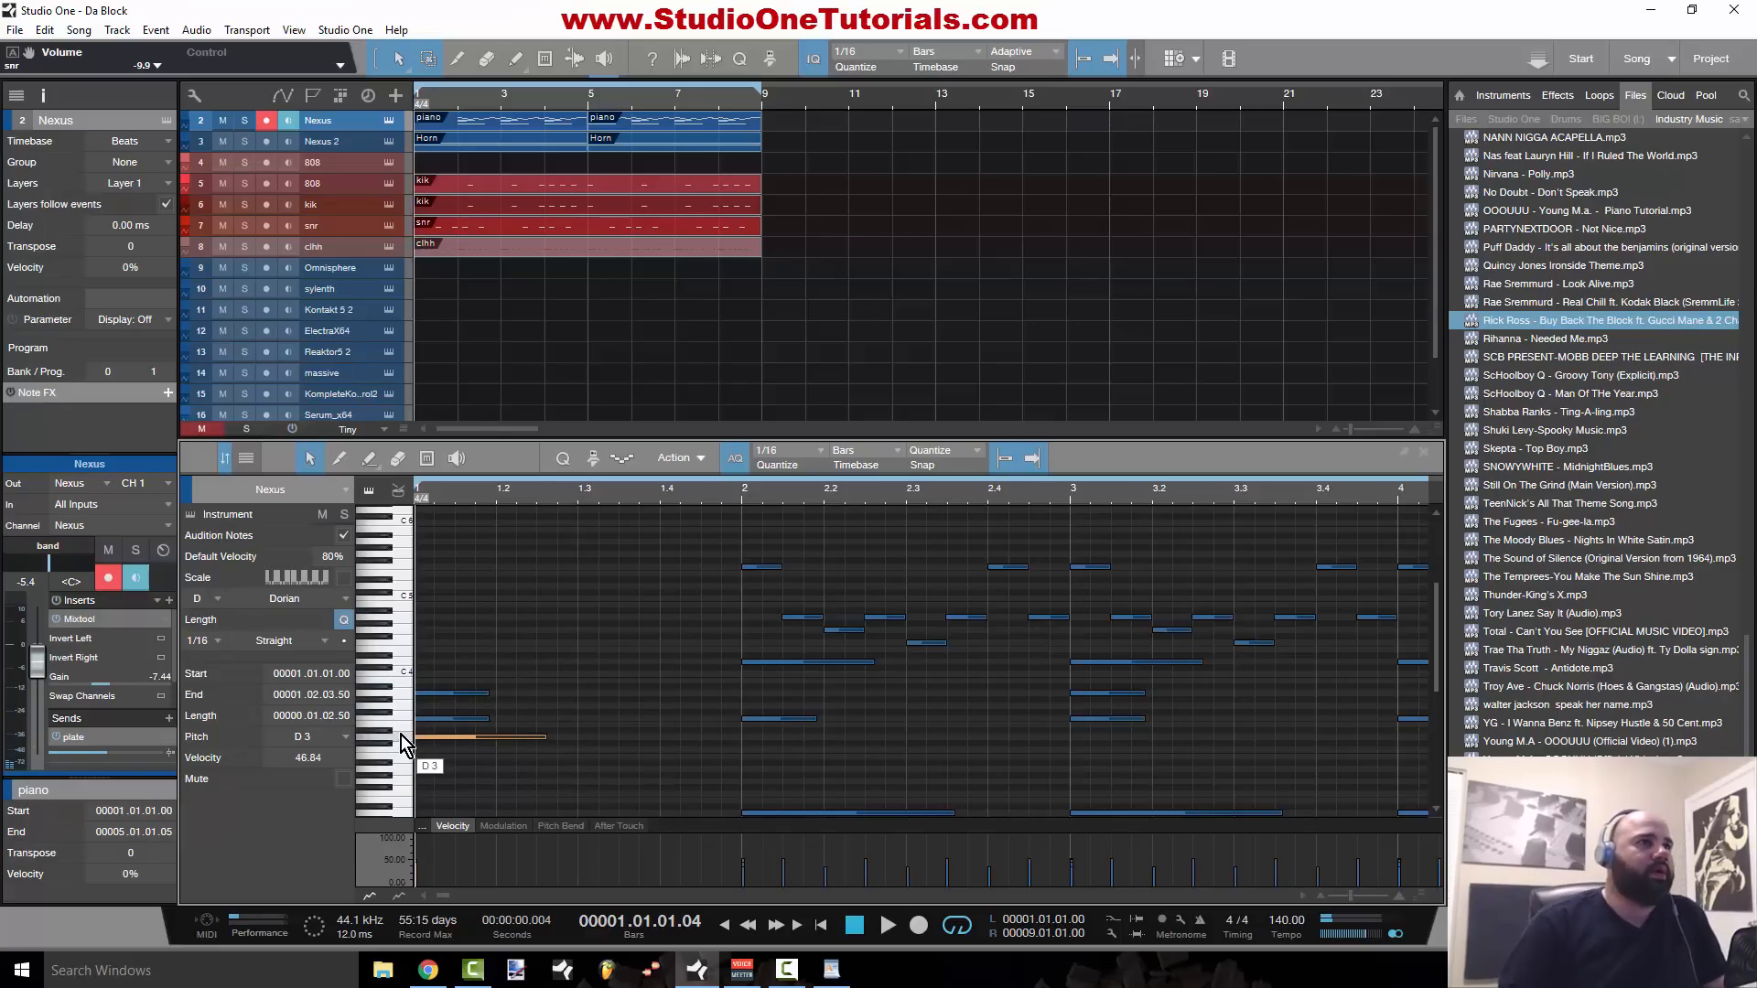
click(343, 578)
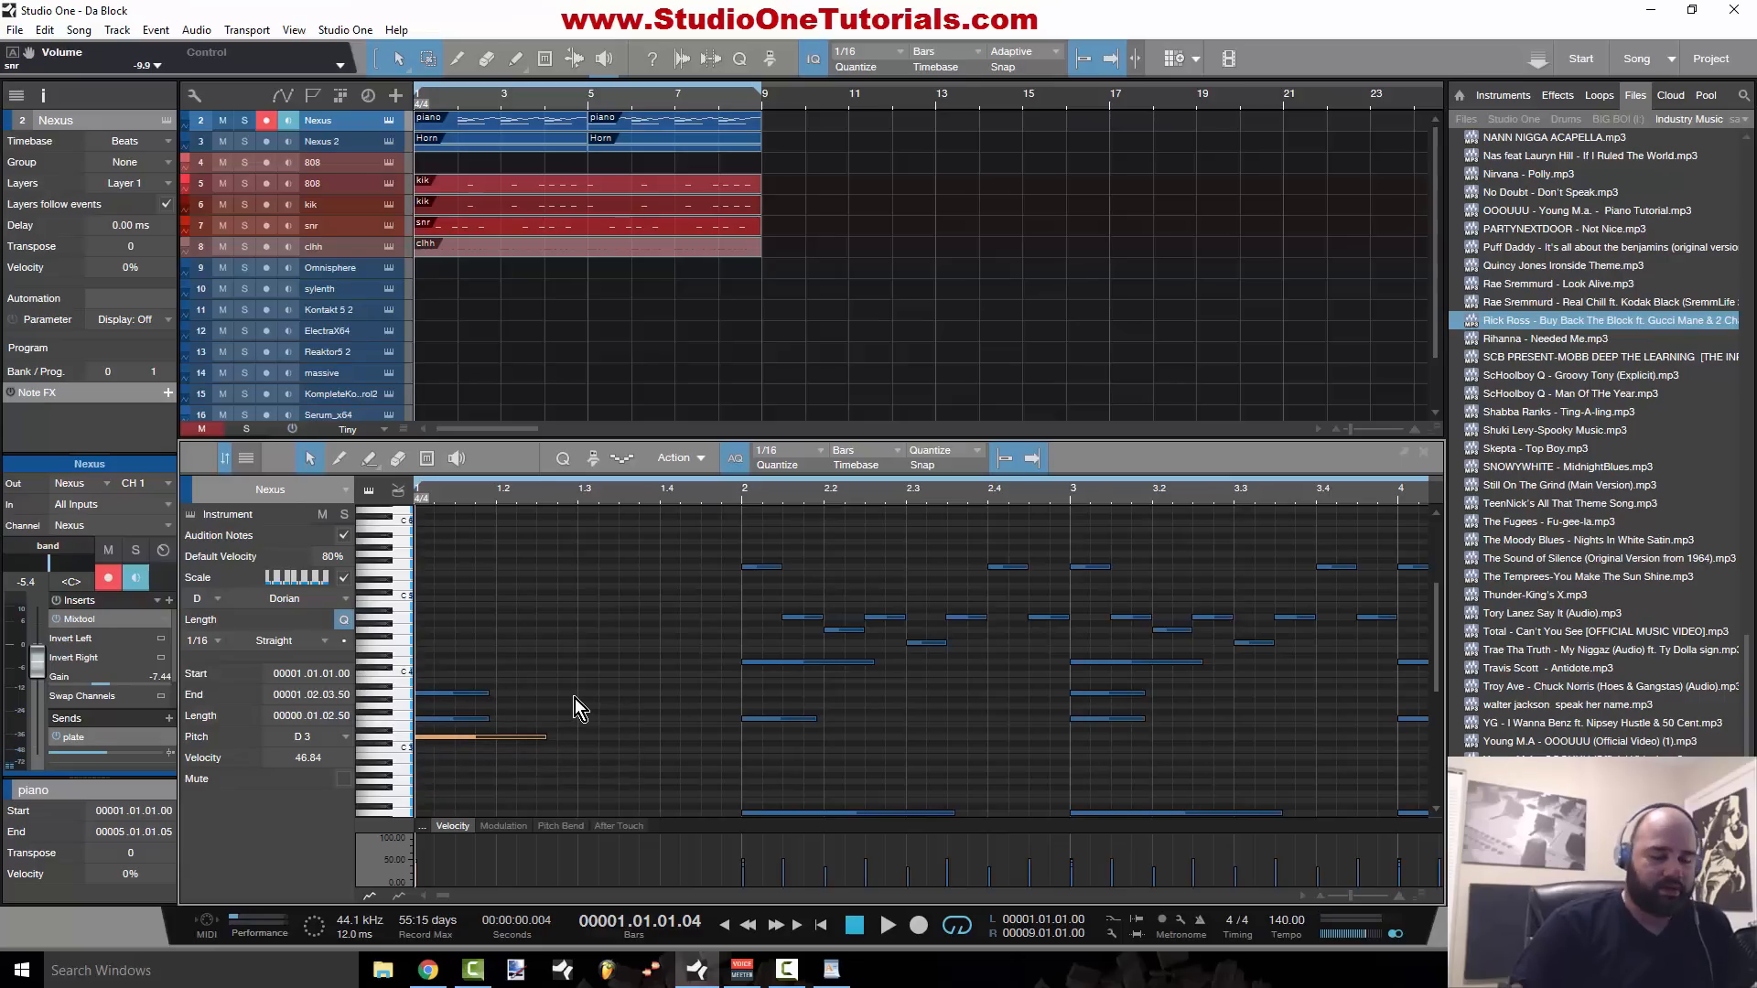
Step: Solo the Nexus track and play the piano part from the start to hear the chord
key(comma)
key(space)
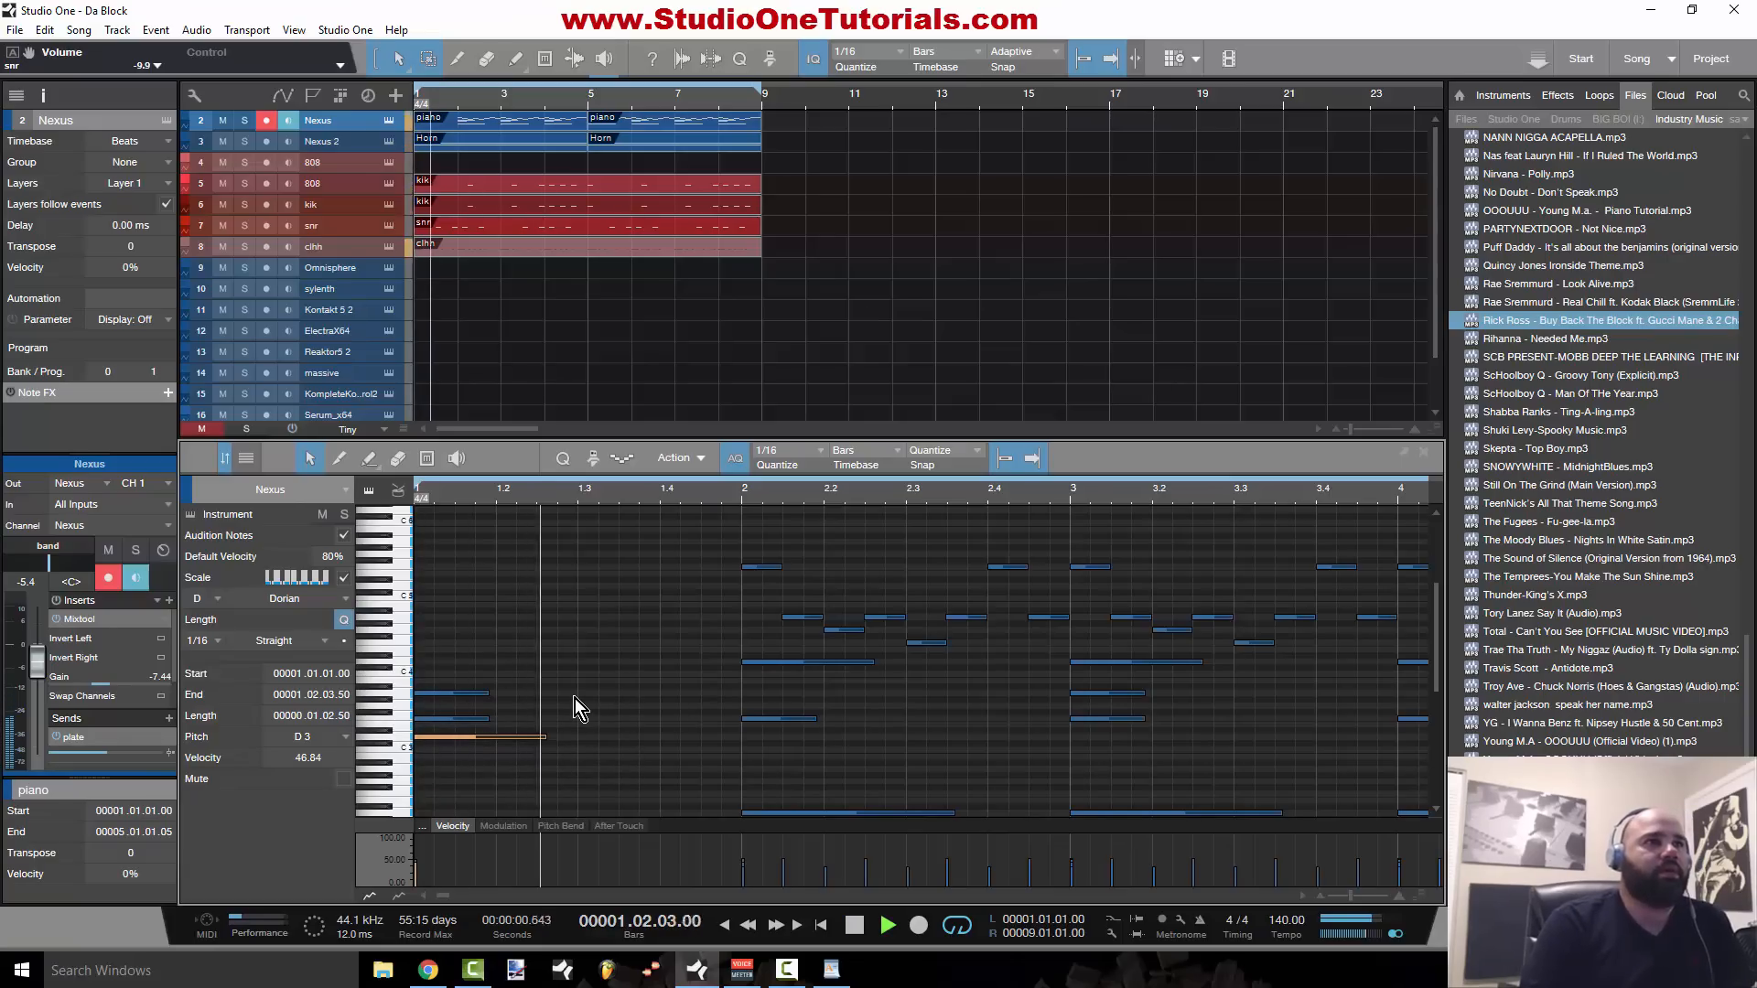
click(244, 122)
key(comma)
key(space)
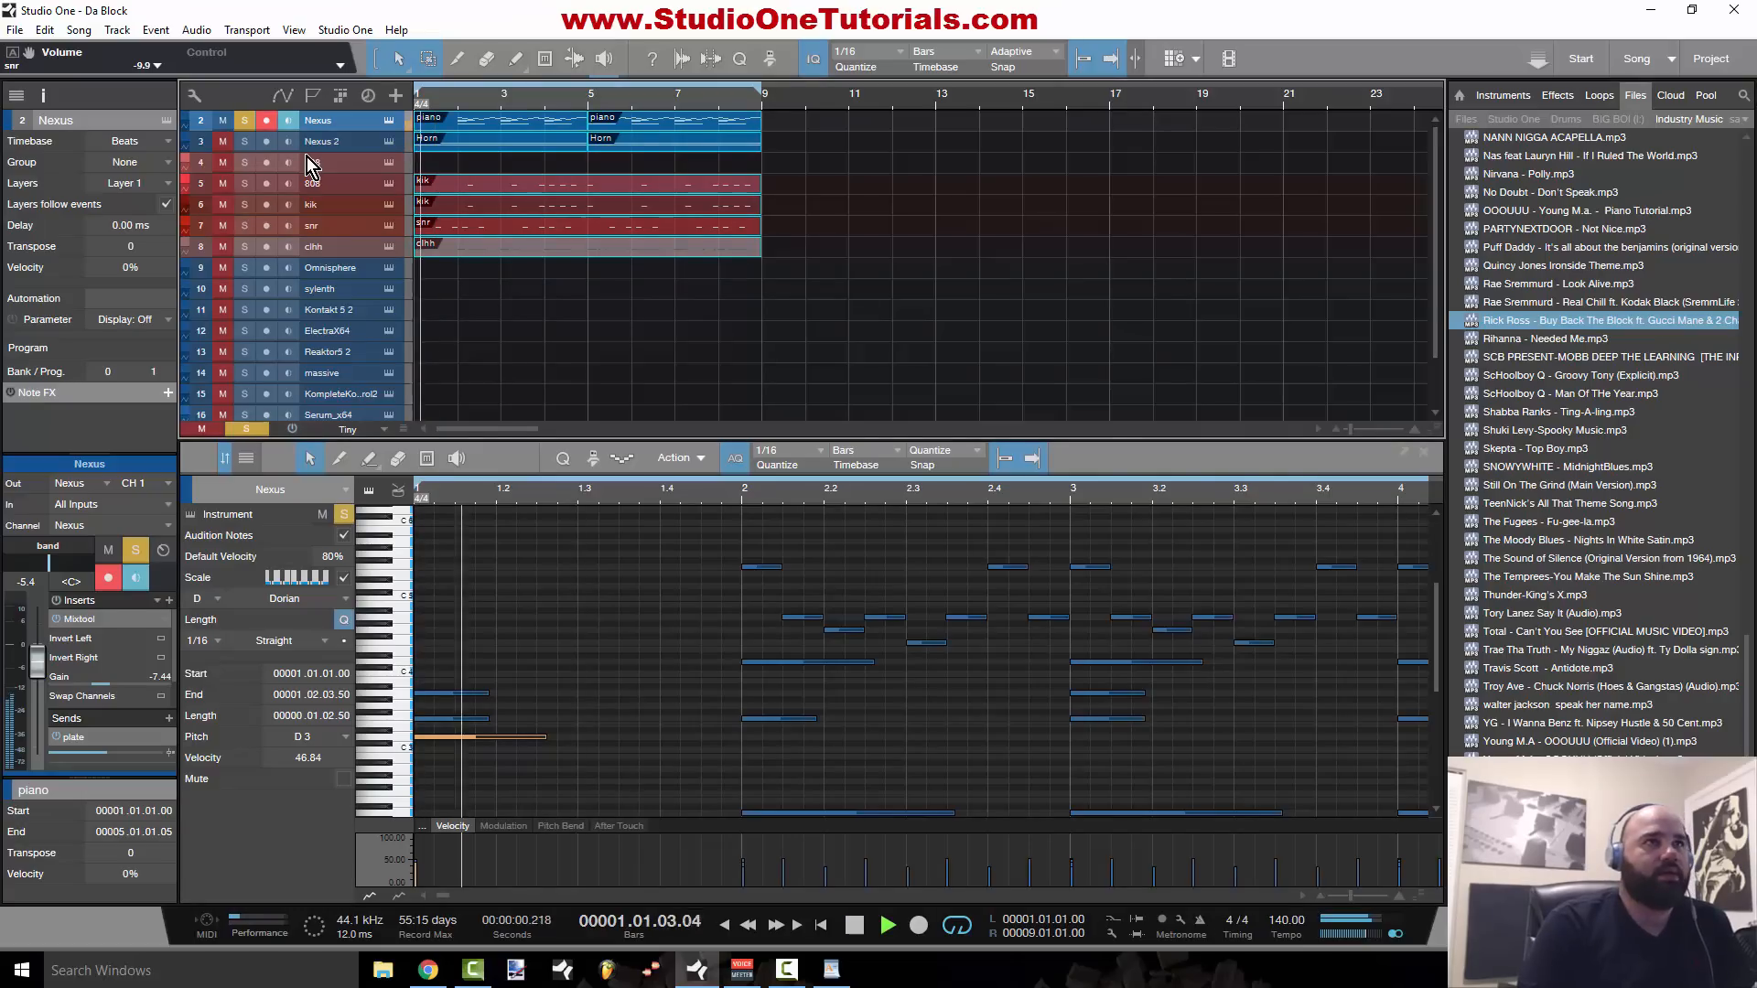
key(space)
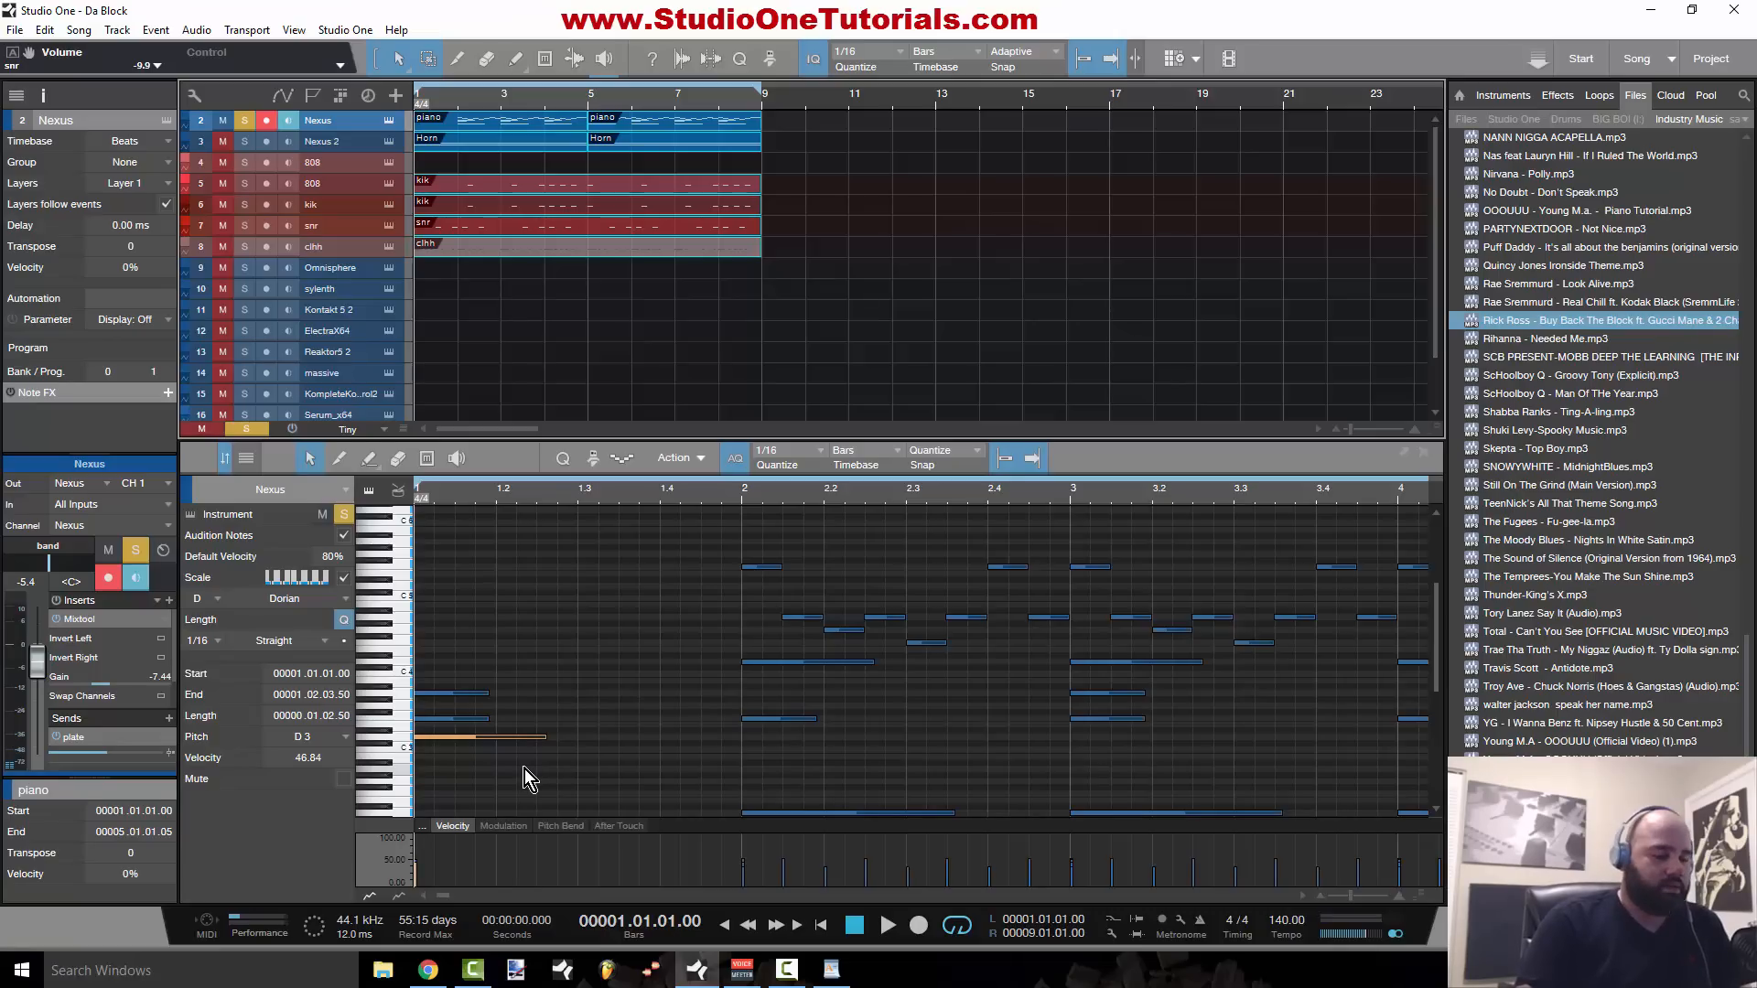
Step: Raise the D3 chord note by an octave to D4 and reselect only the first piano event for editing
key(shift+Up)
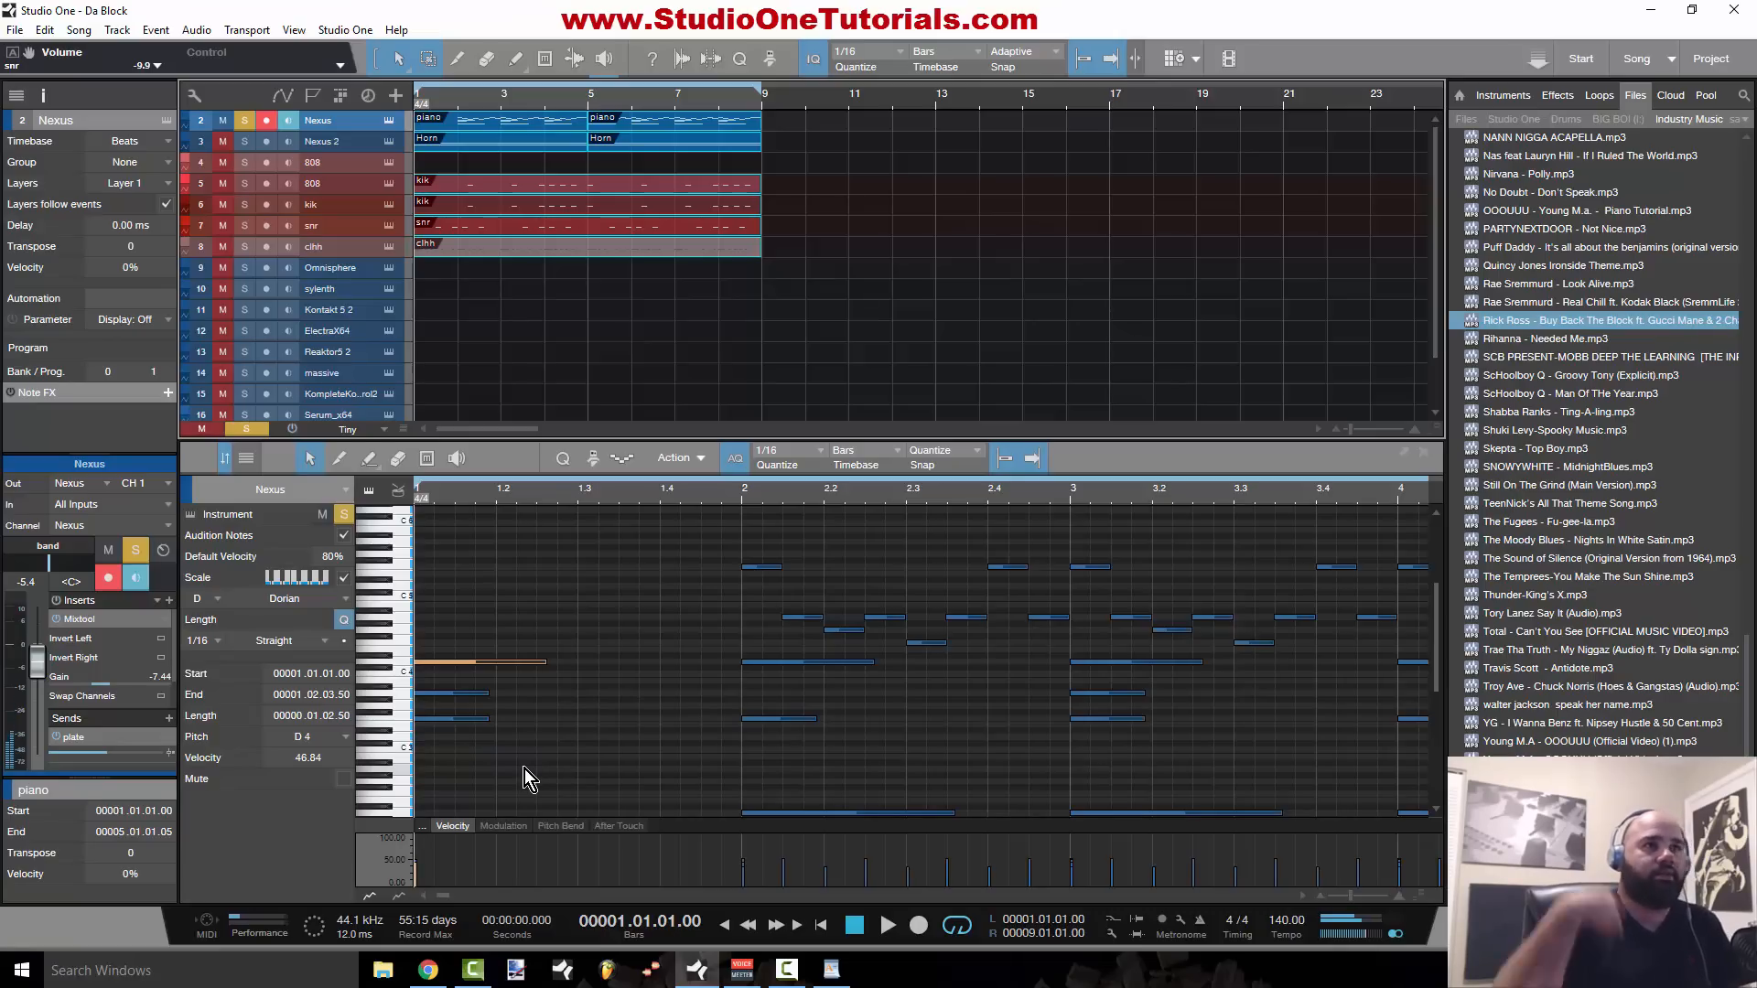
key(ctrl+z)
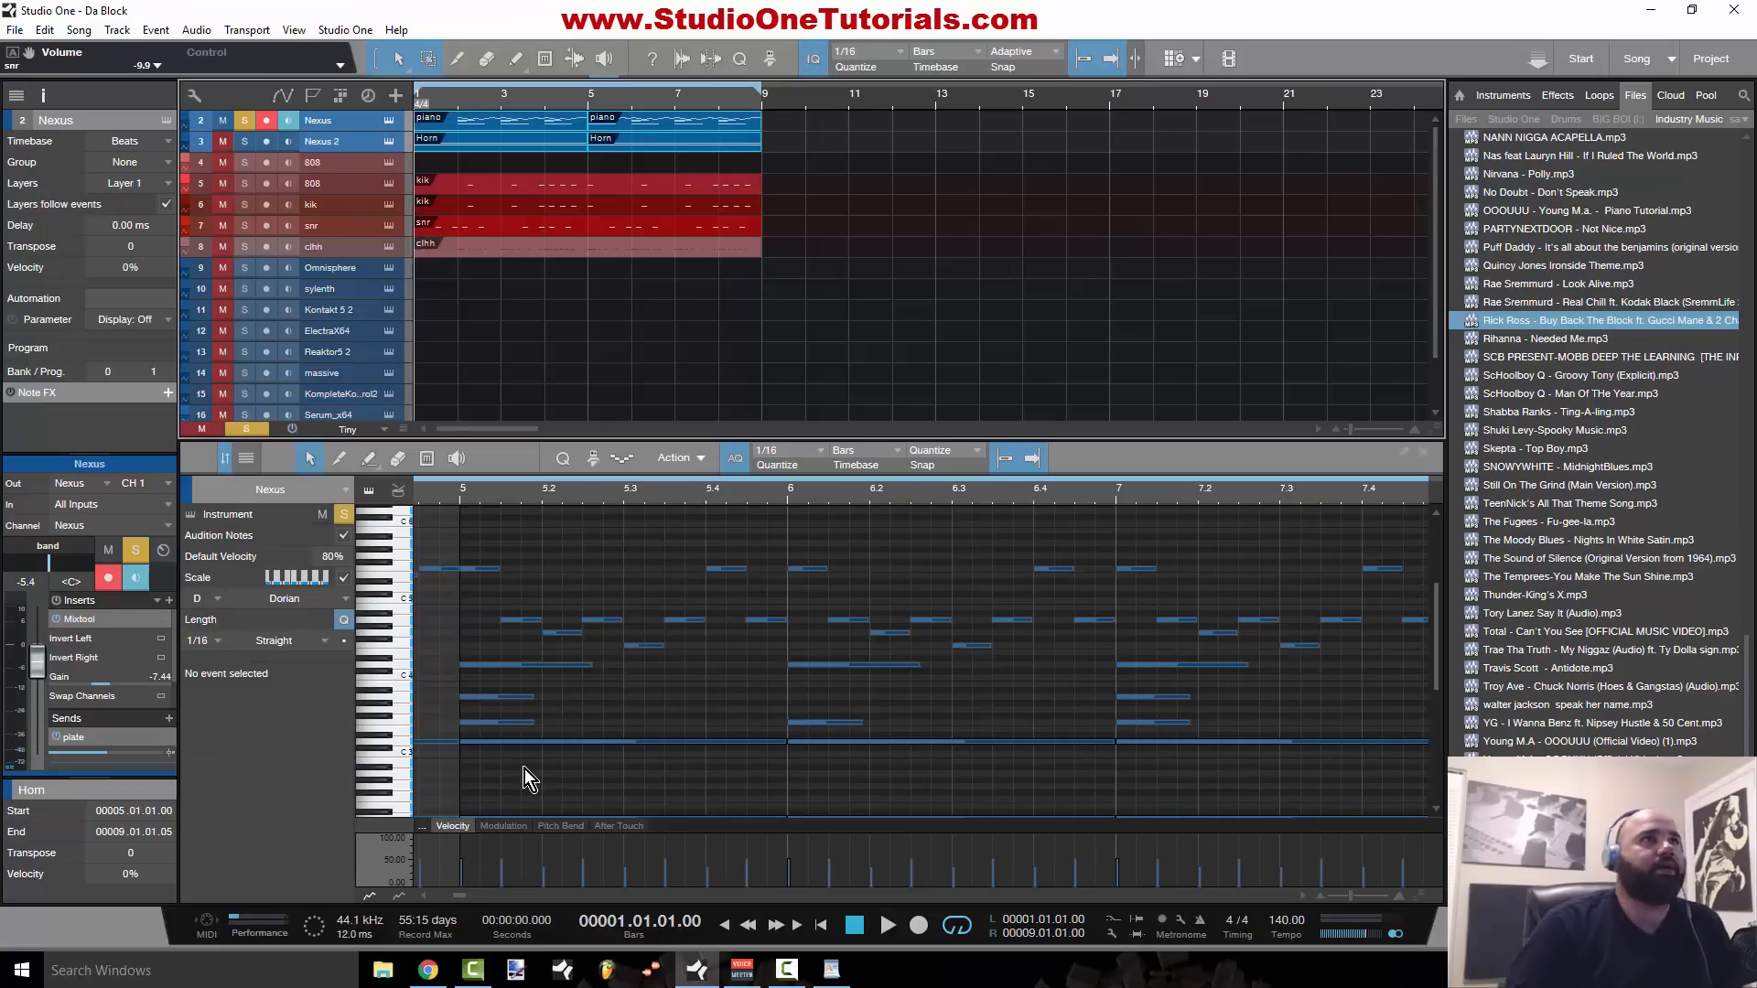
click(490, 99)
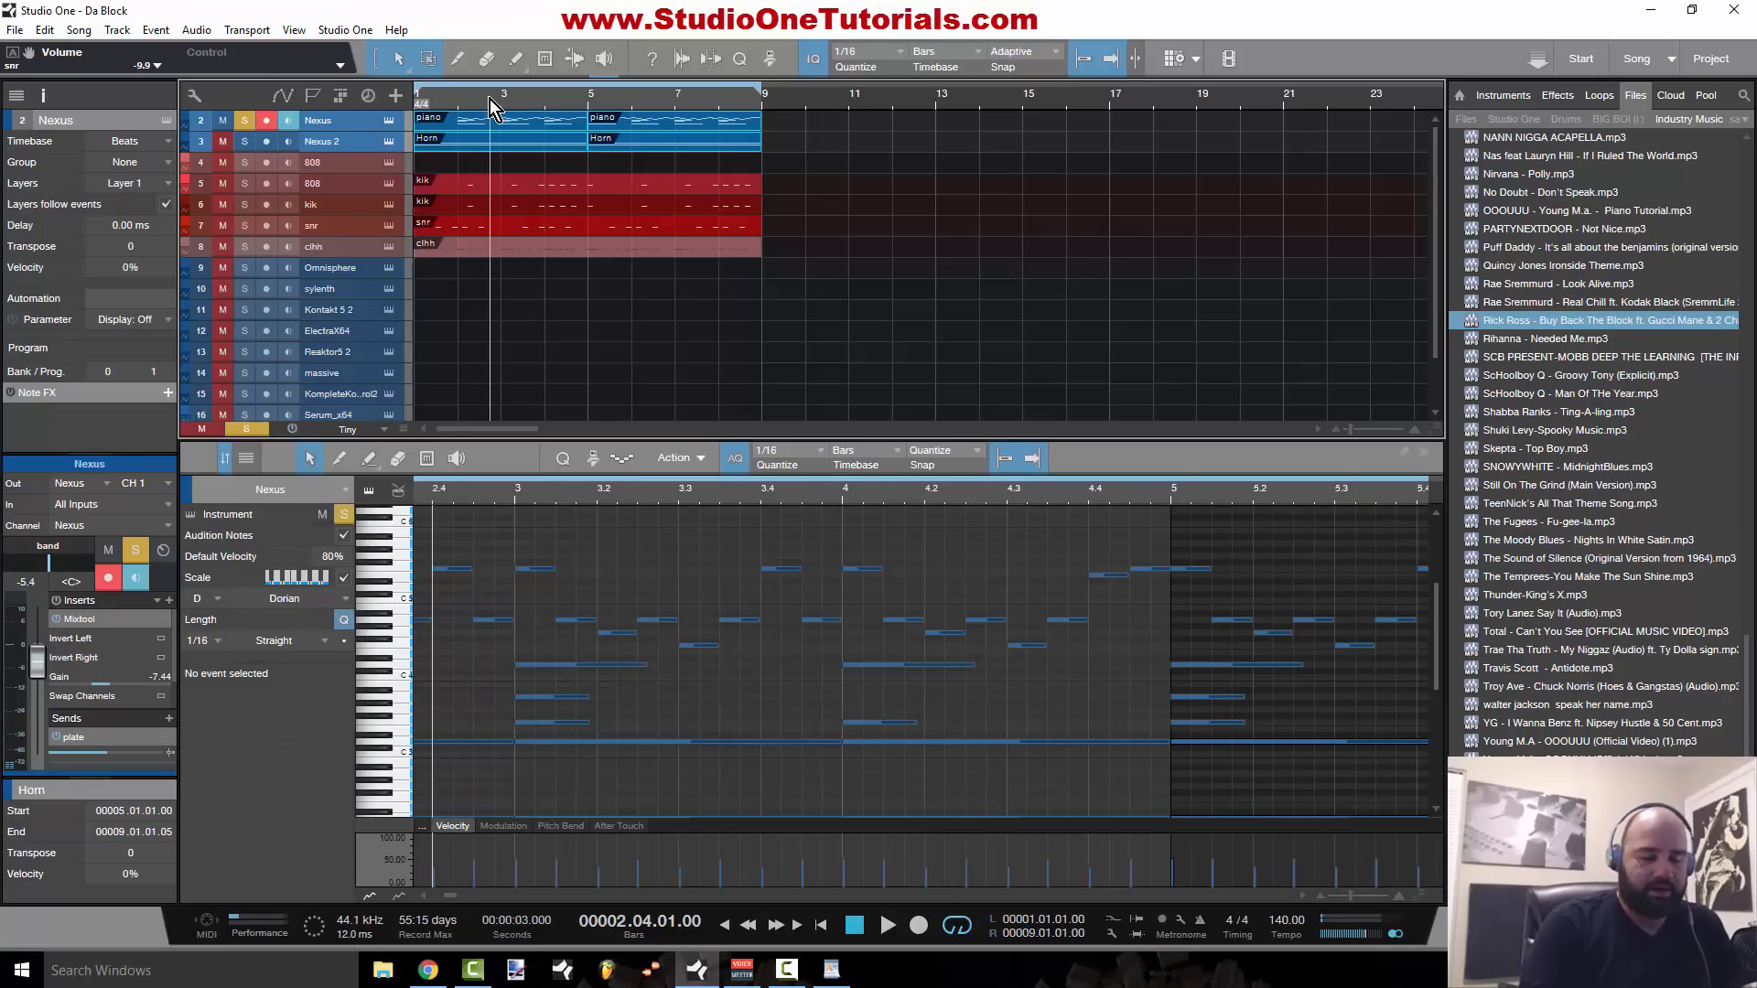
key(Home)
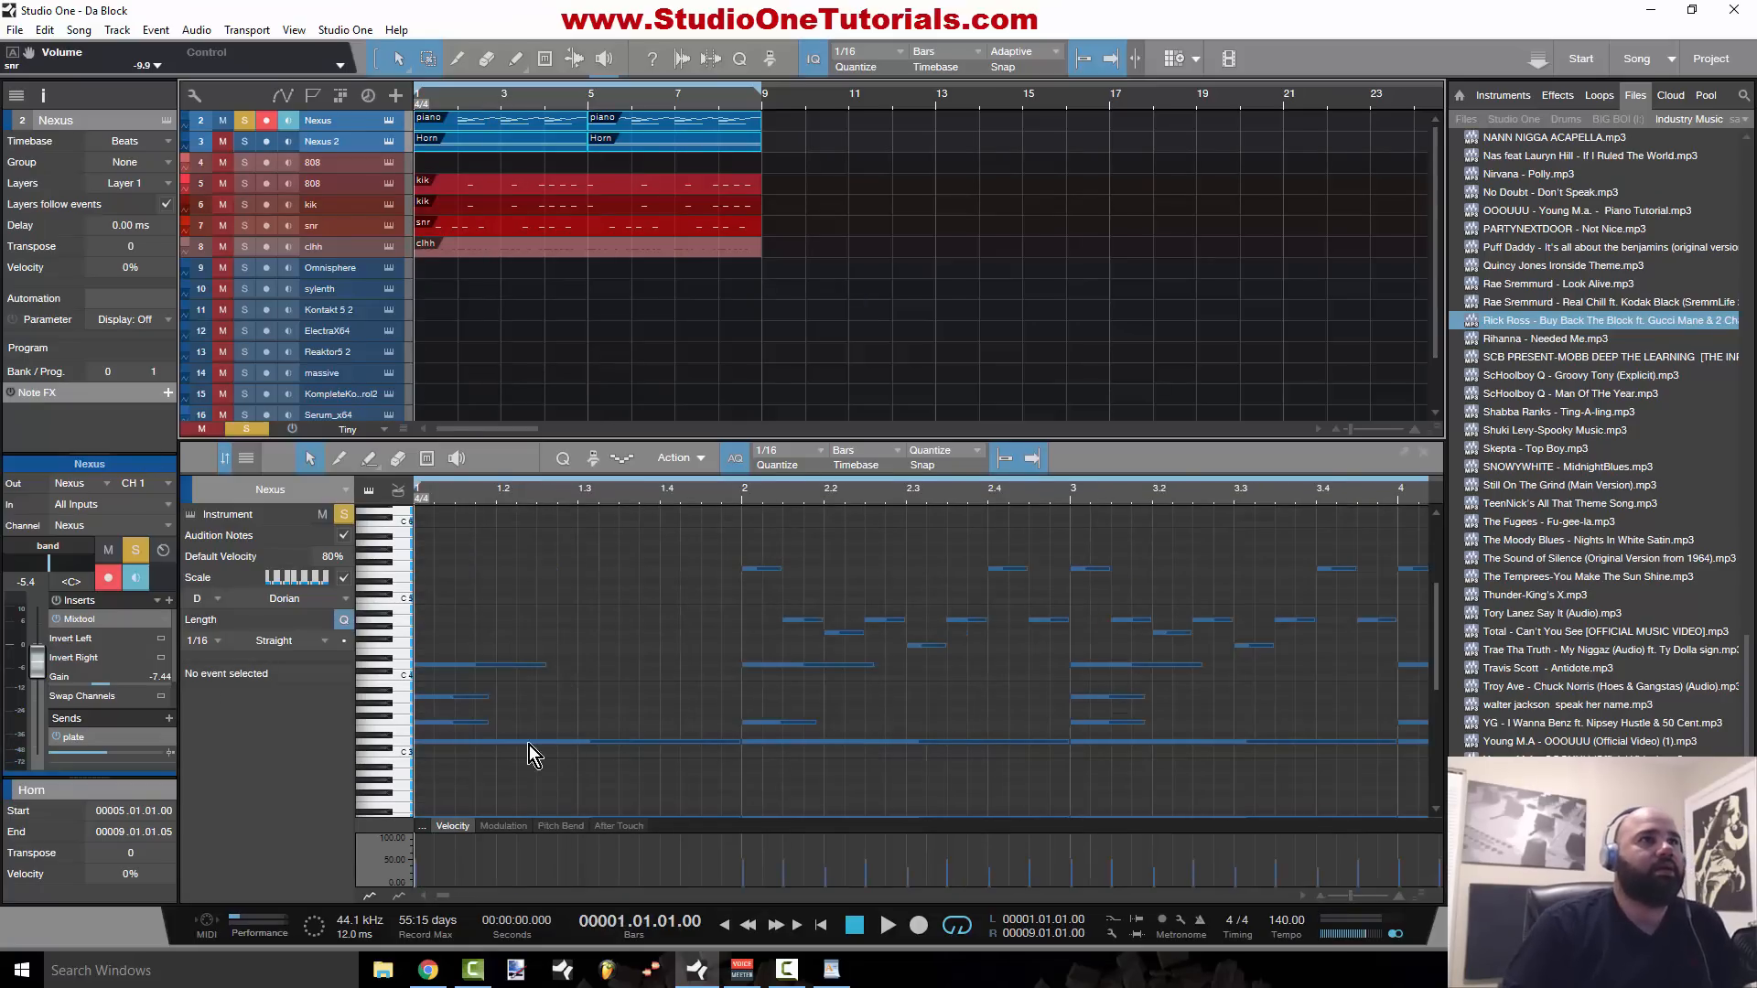
scroll(536, 745, down, 1)
click(473, 119)
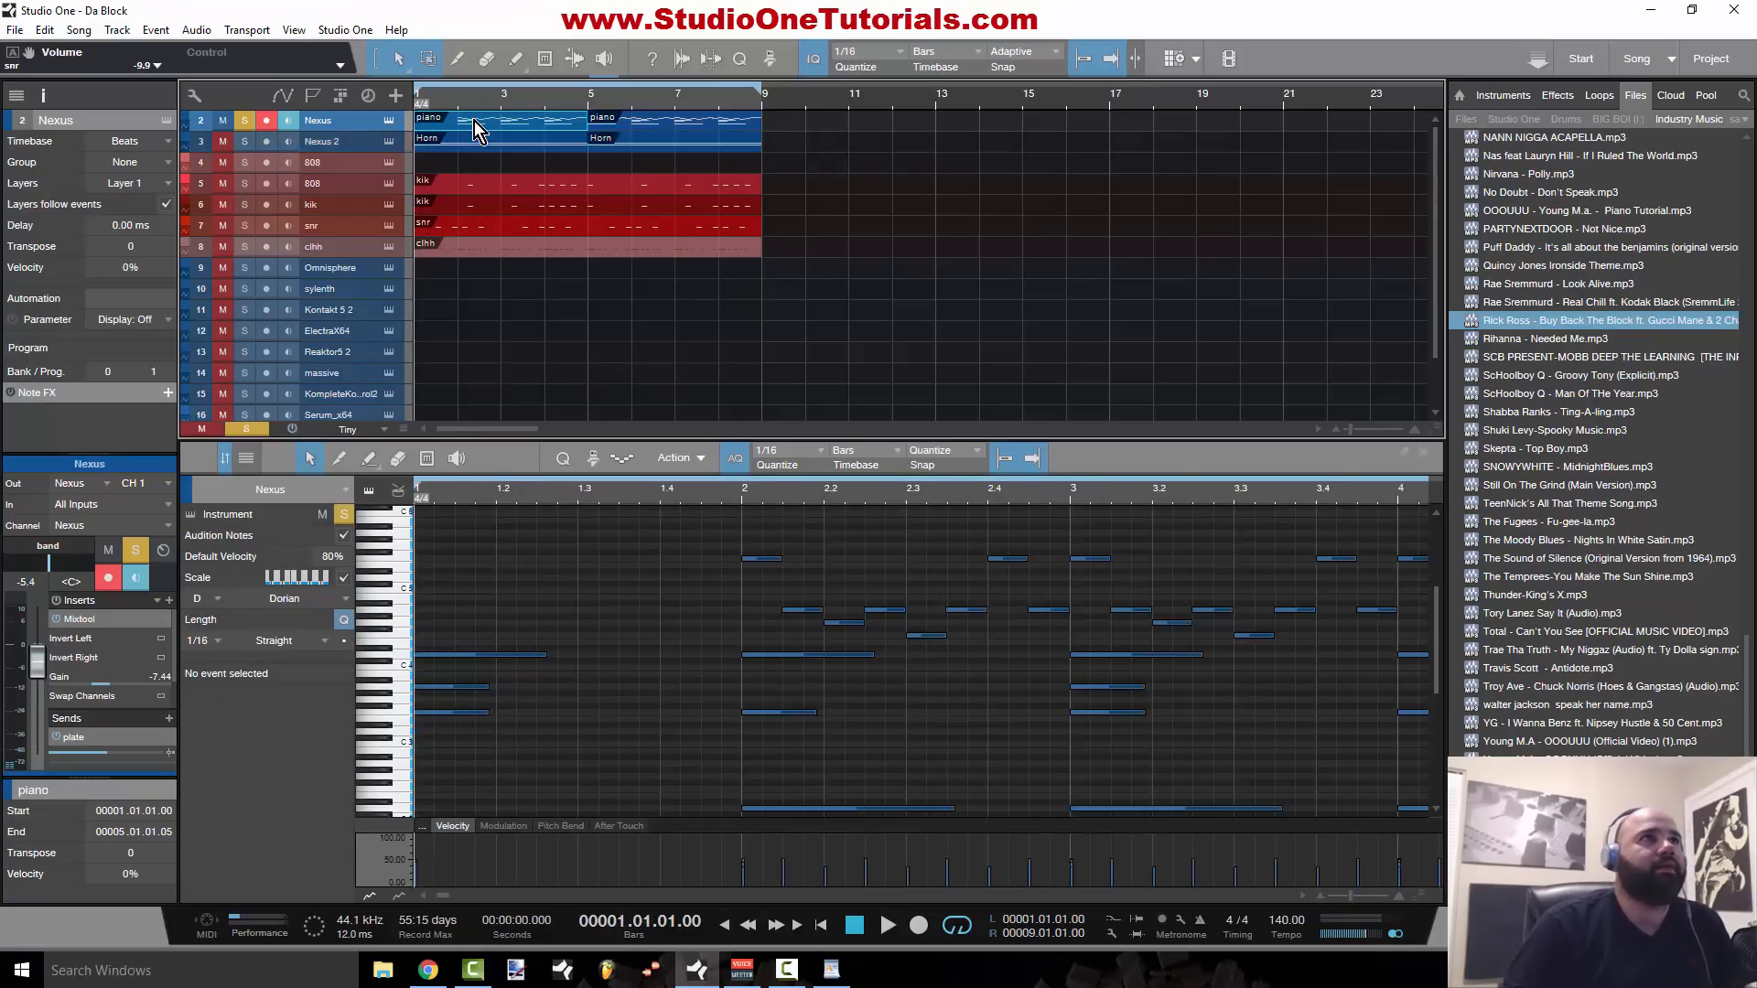
Step: Restrict the playback loop to bar 1, play the chord, and turn off note auditioning
key(space)
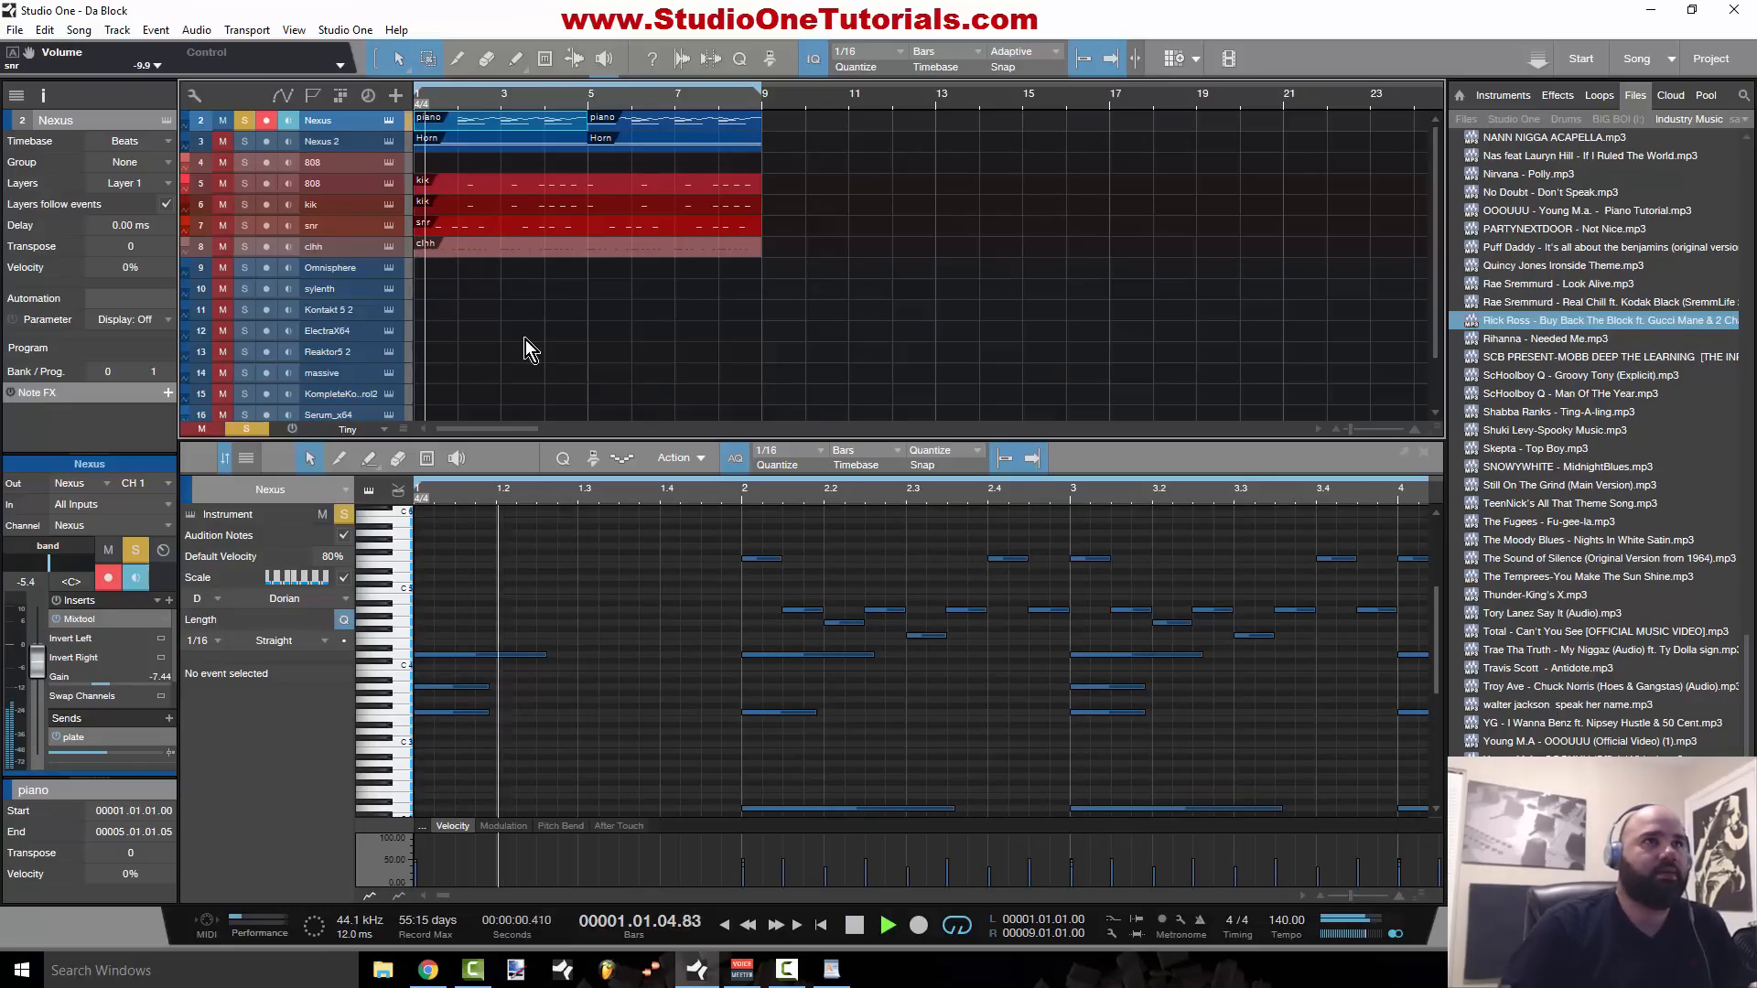
drag(743, 480, 364, 447)
key(comma)
key(space)
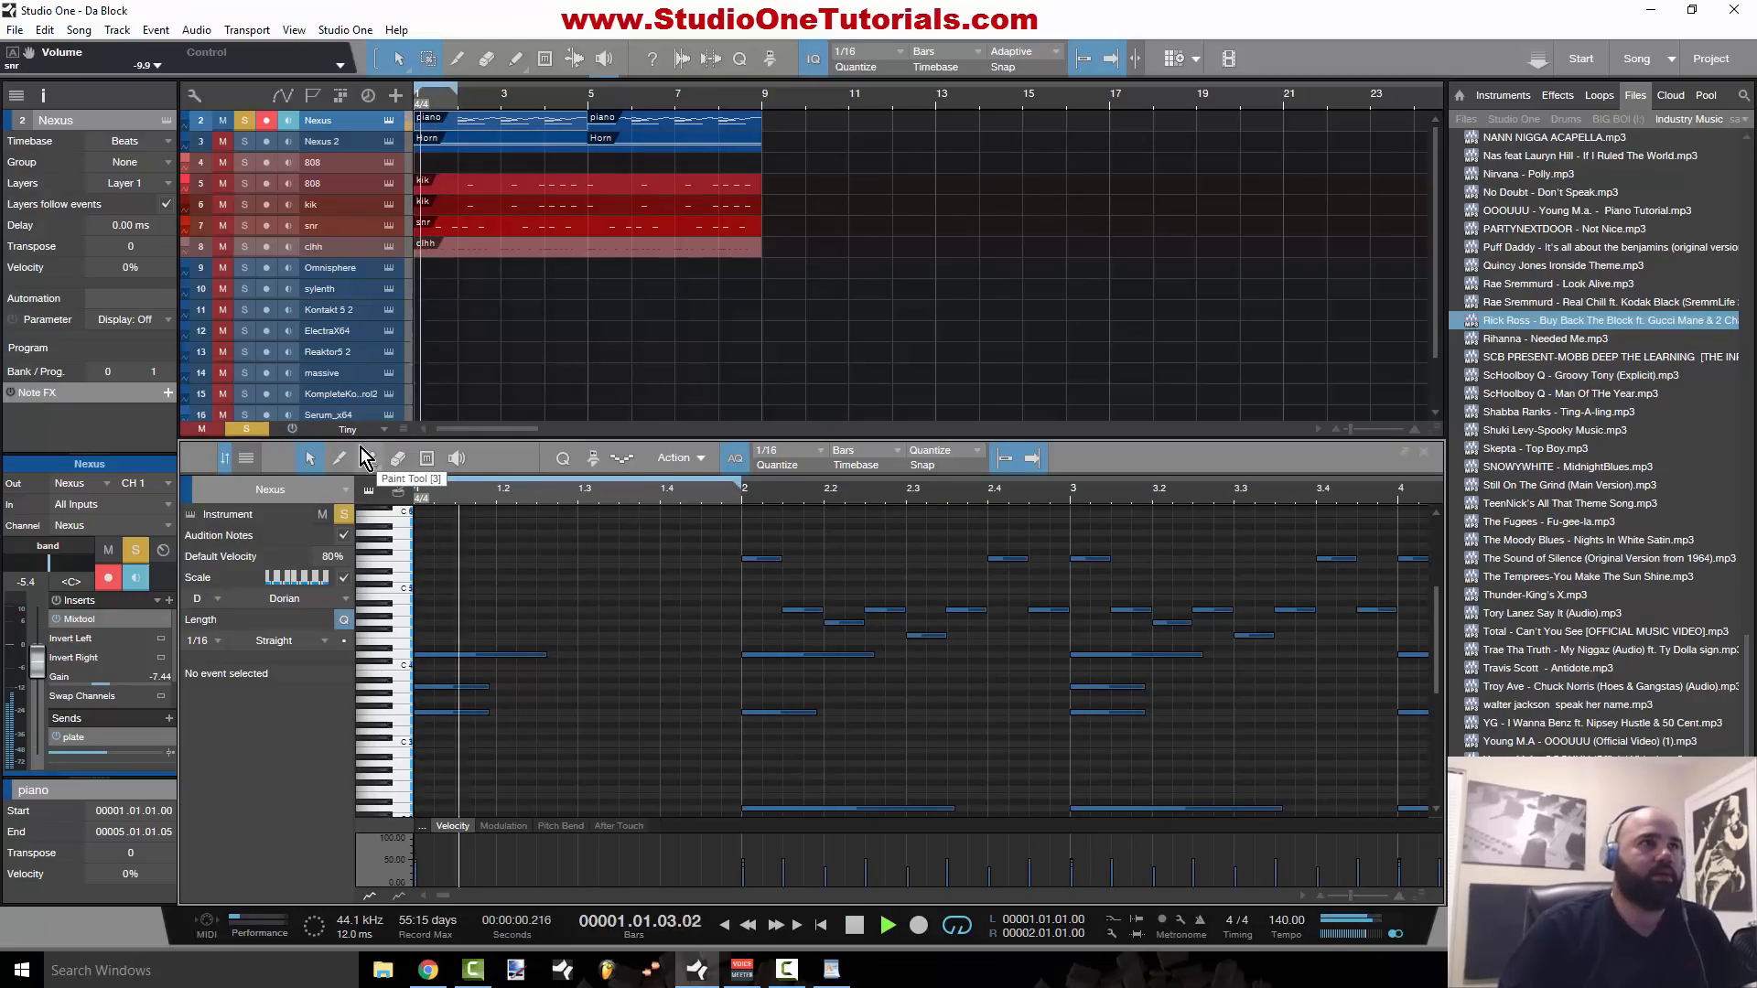
click(458, 654)
click(346, 536)
key(space)
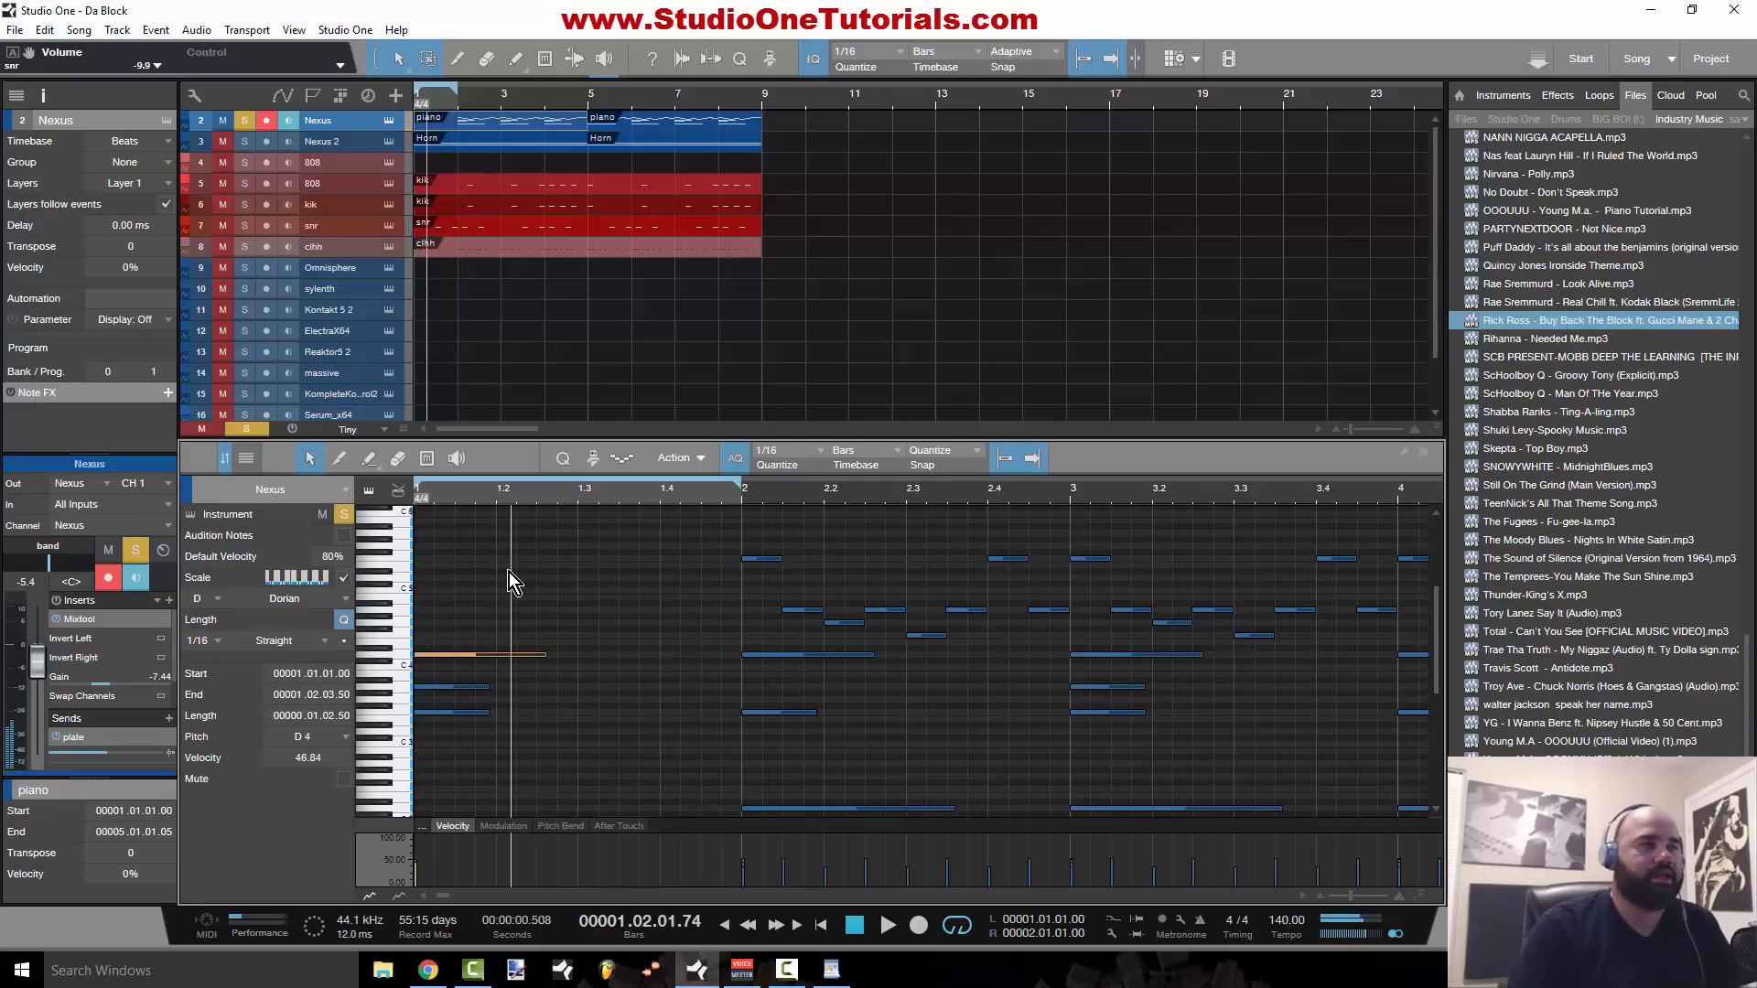
Step: Try the selected chord note an octave lower at D3, play it back, and return it to D4
key(shift+Down)
key(comma)
key(space)
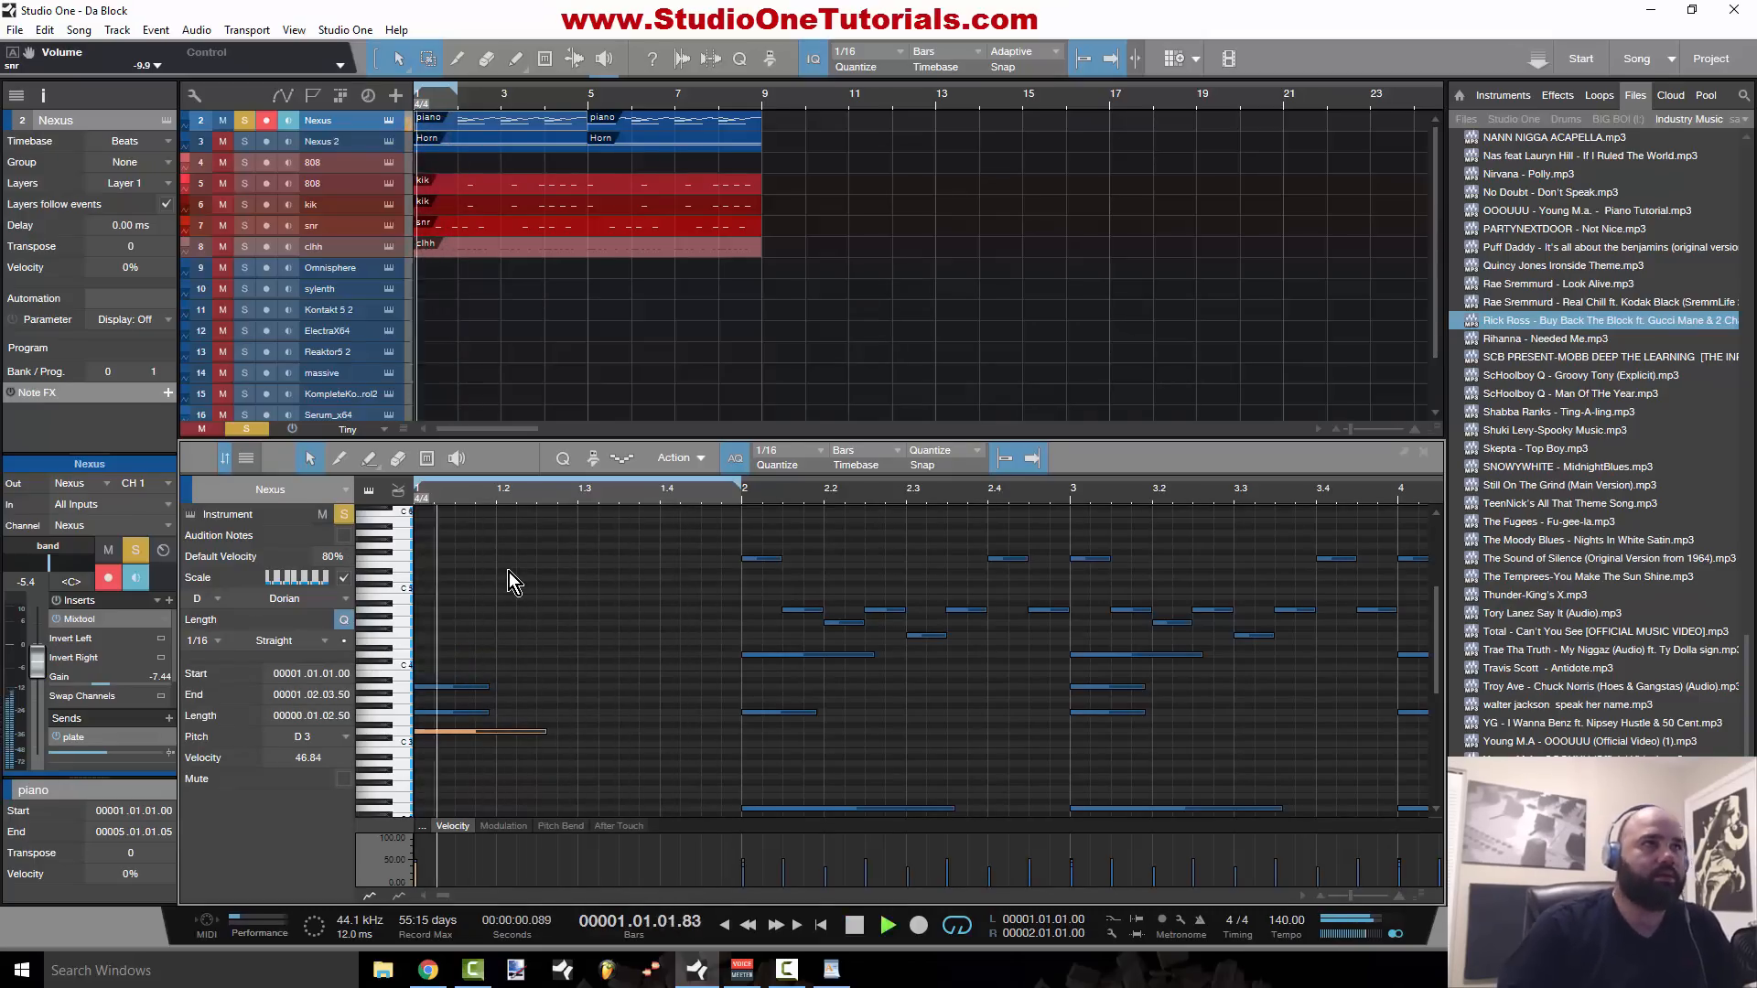
key(shift+Up)
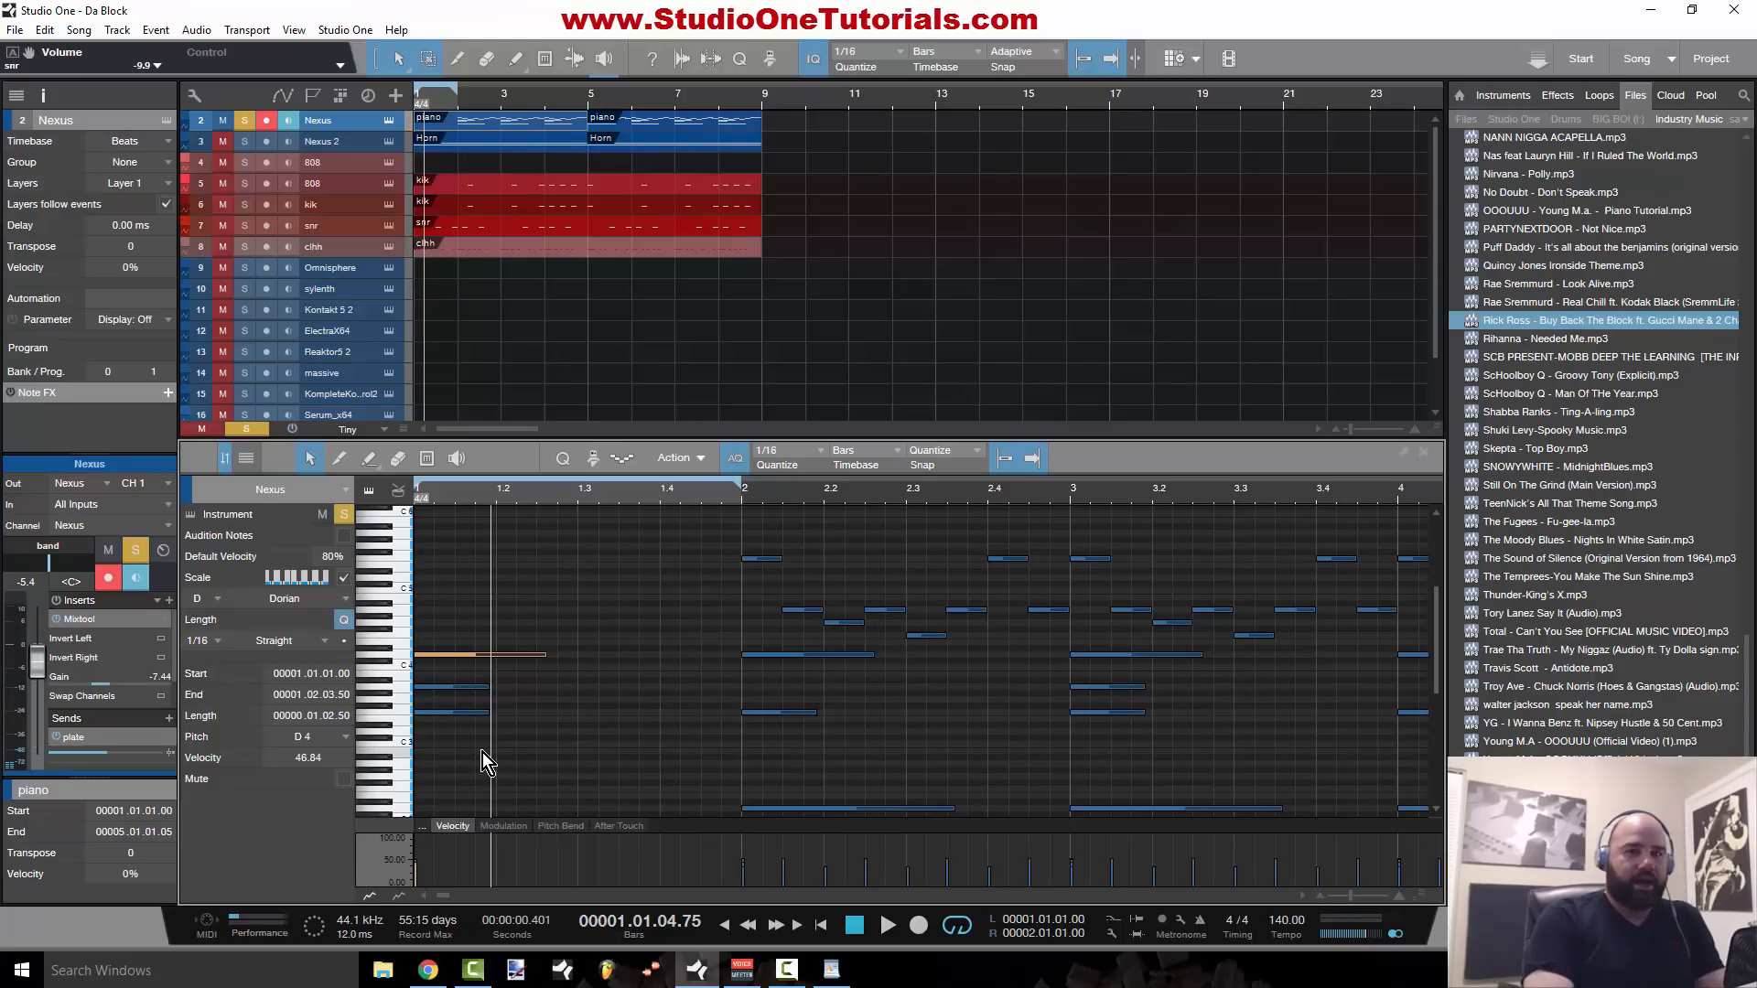
key(comma)
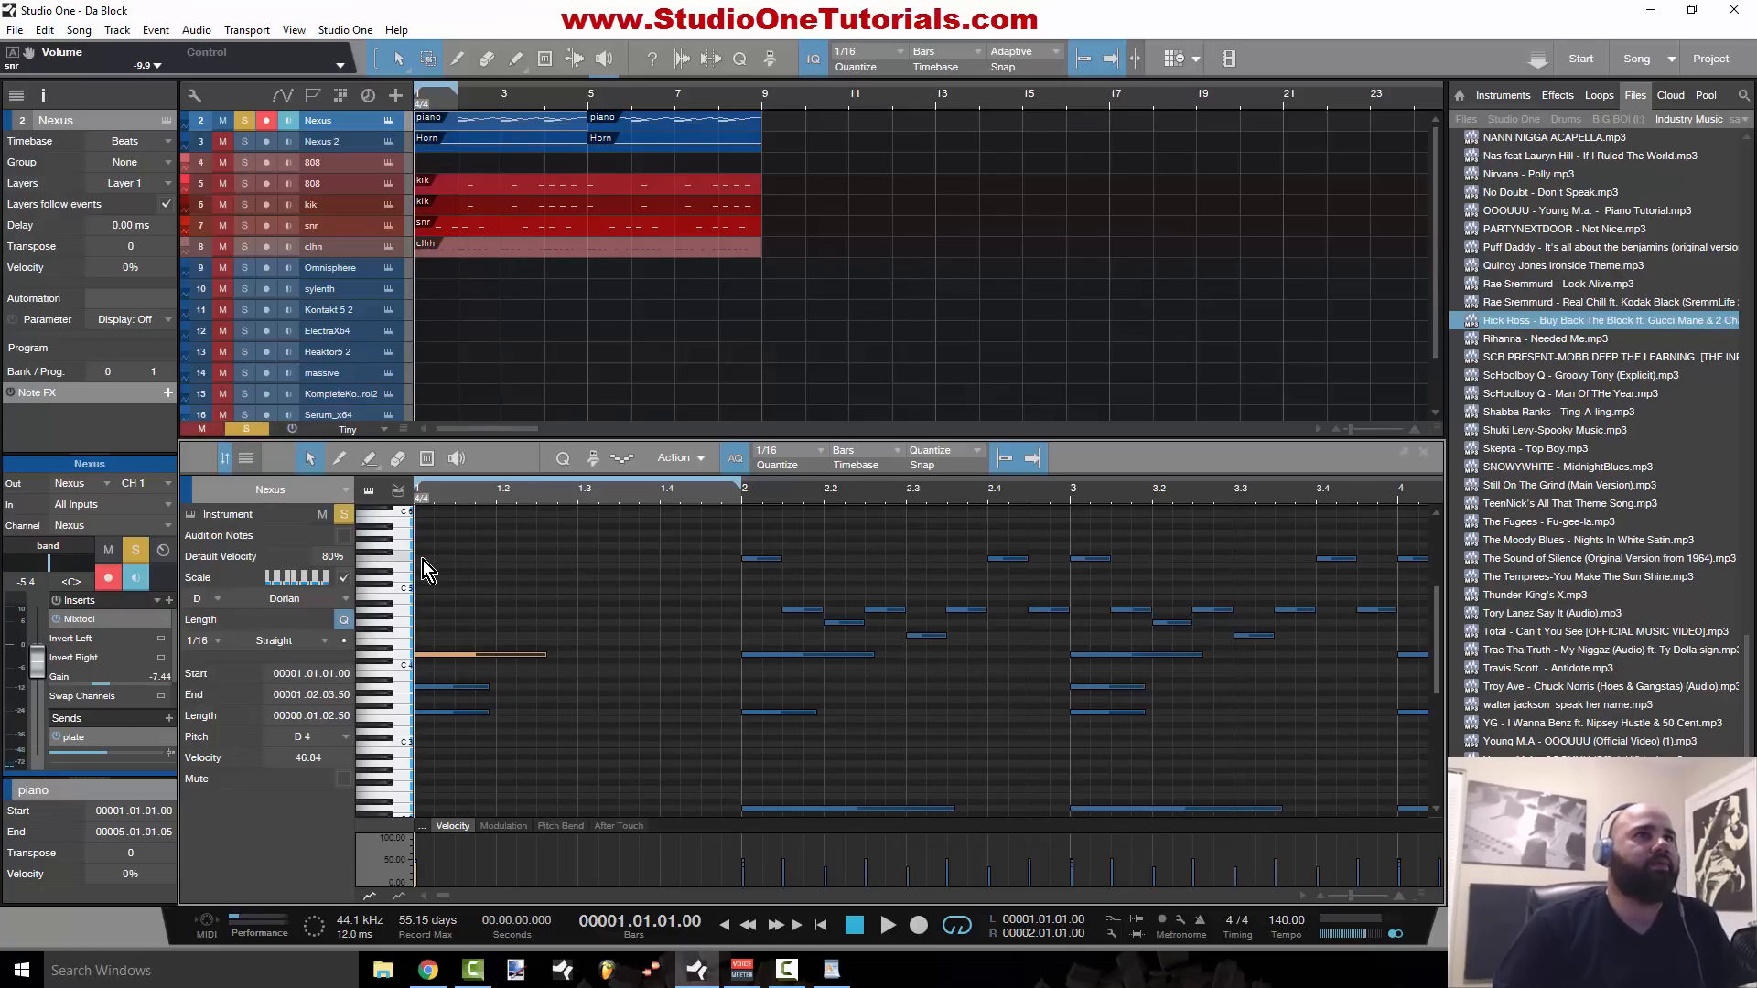
Step: Set quantize to 1/8, add an F5 note at the start of bar 1, and duplicate it seven times to fill the bar
click(825, 466)
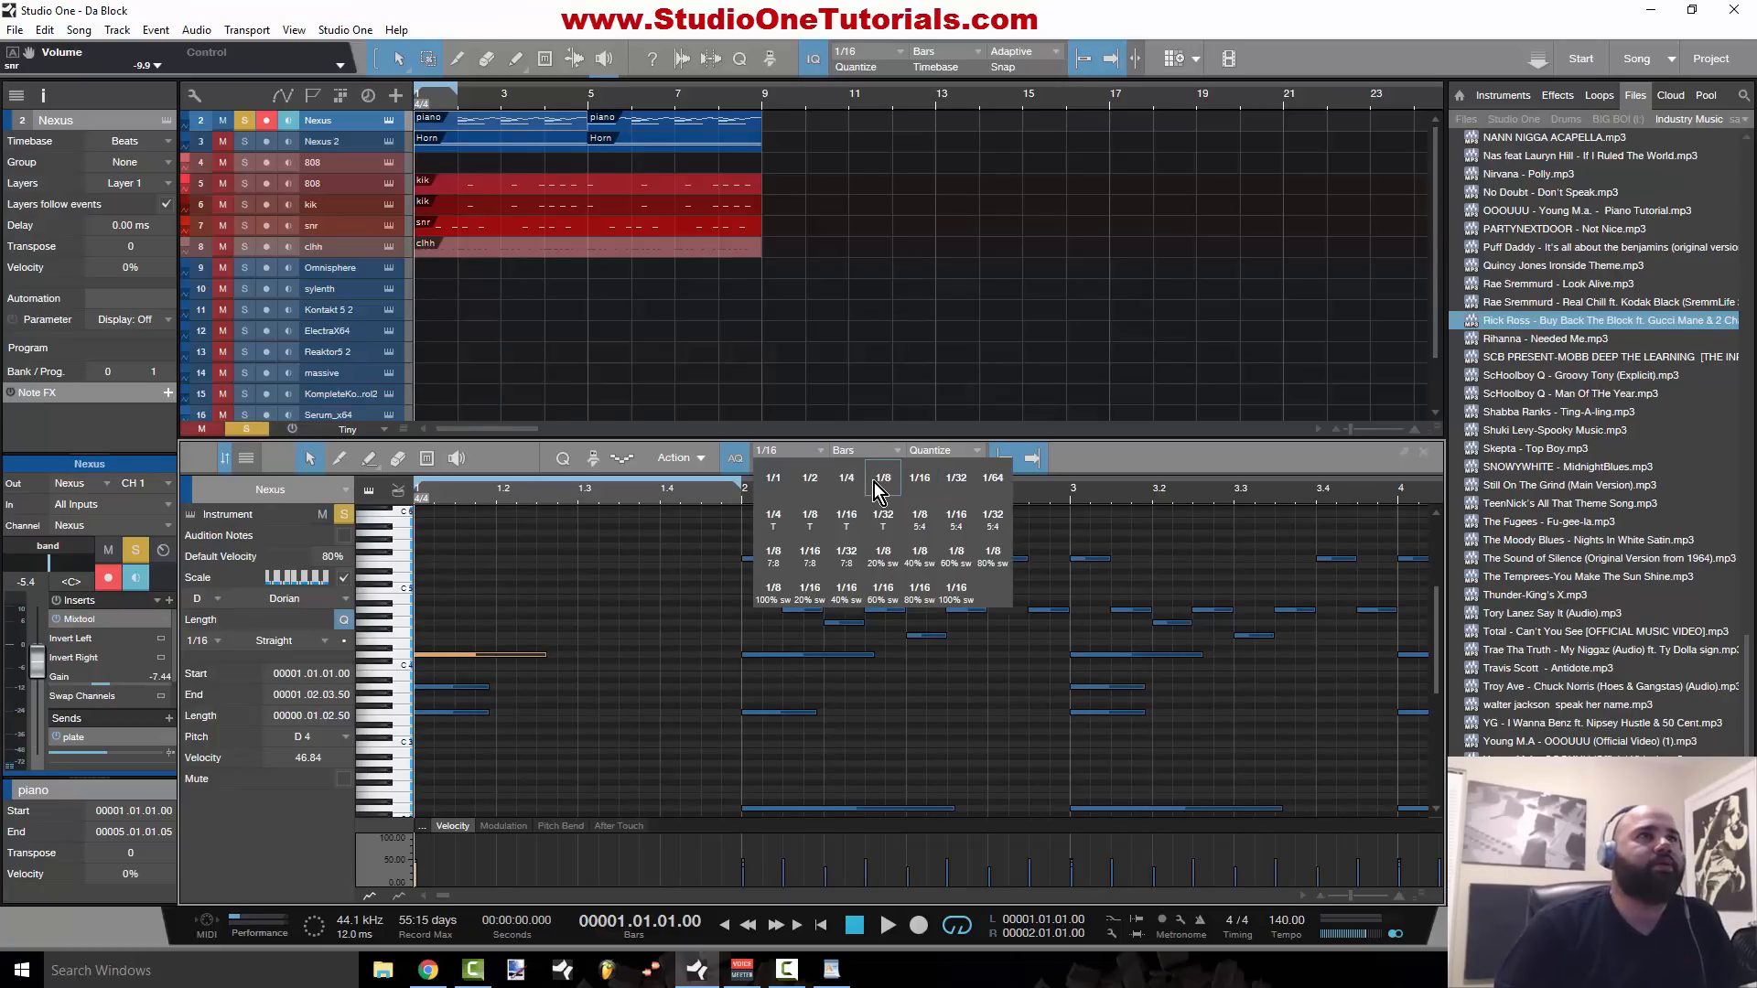
click(874, 482)
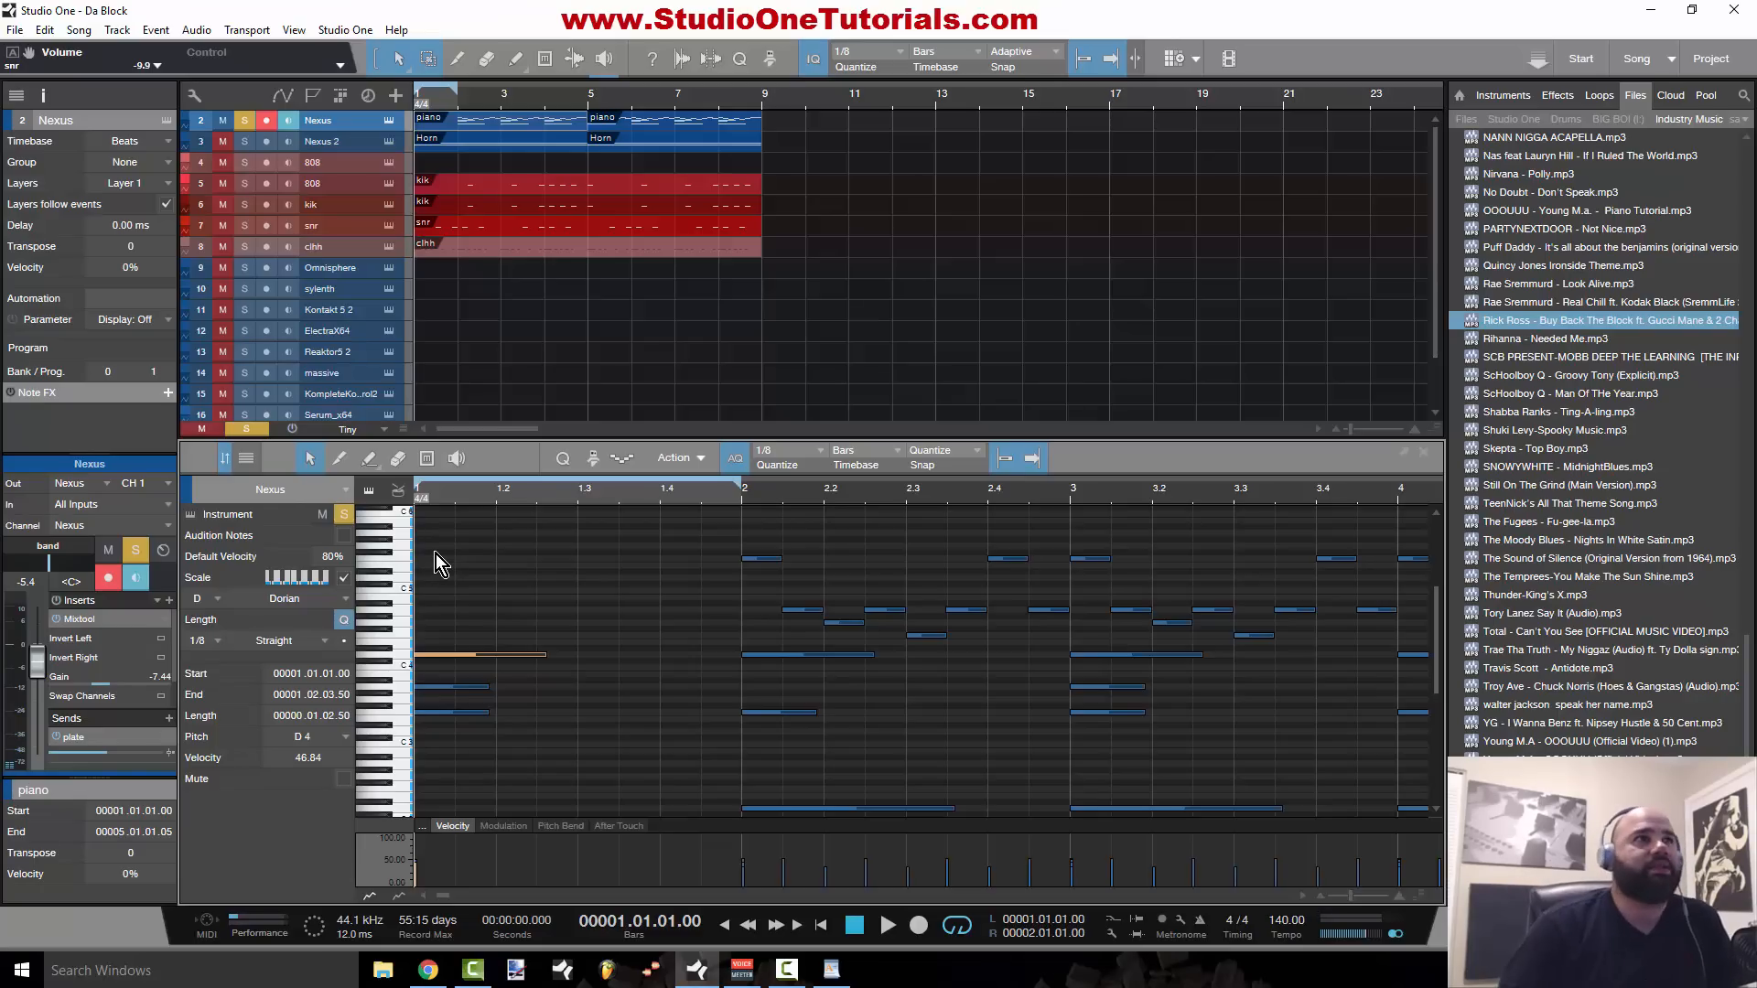
double_click(436, 556)
key(d)
key(d)
key(d)
key(d)
key(d)
key(d)
key(d)
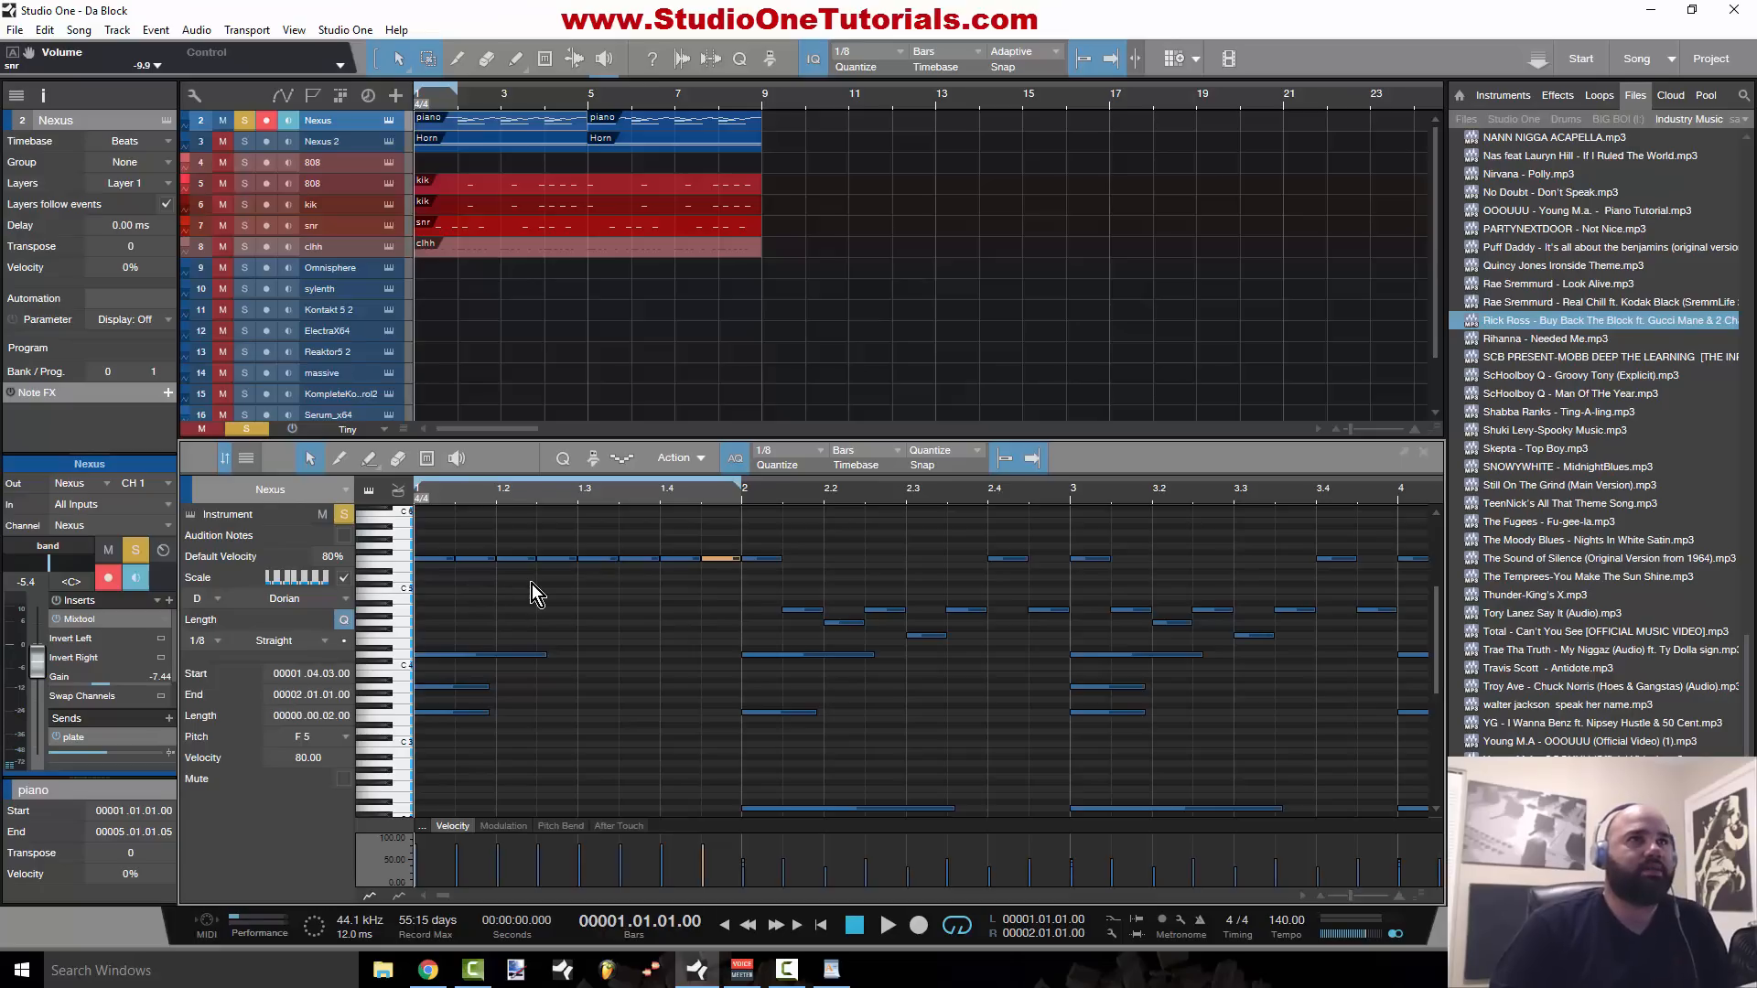
Step: Move the second to sixth melody notes in bar 1 to A4, G4, A4, F4, A4, and the eighth to A4
drag(474, 562, 516, 619)
drag(567, 562, 595, 633)
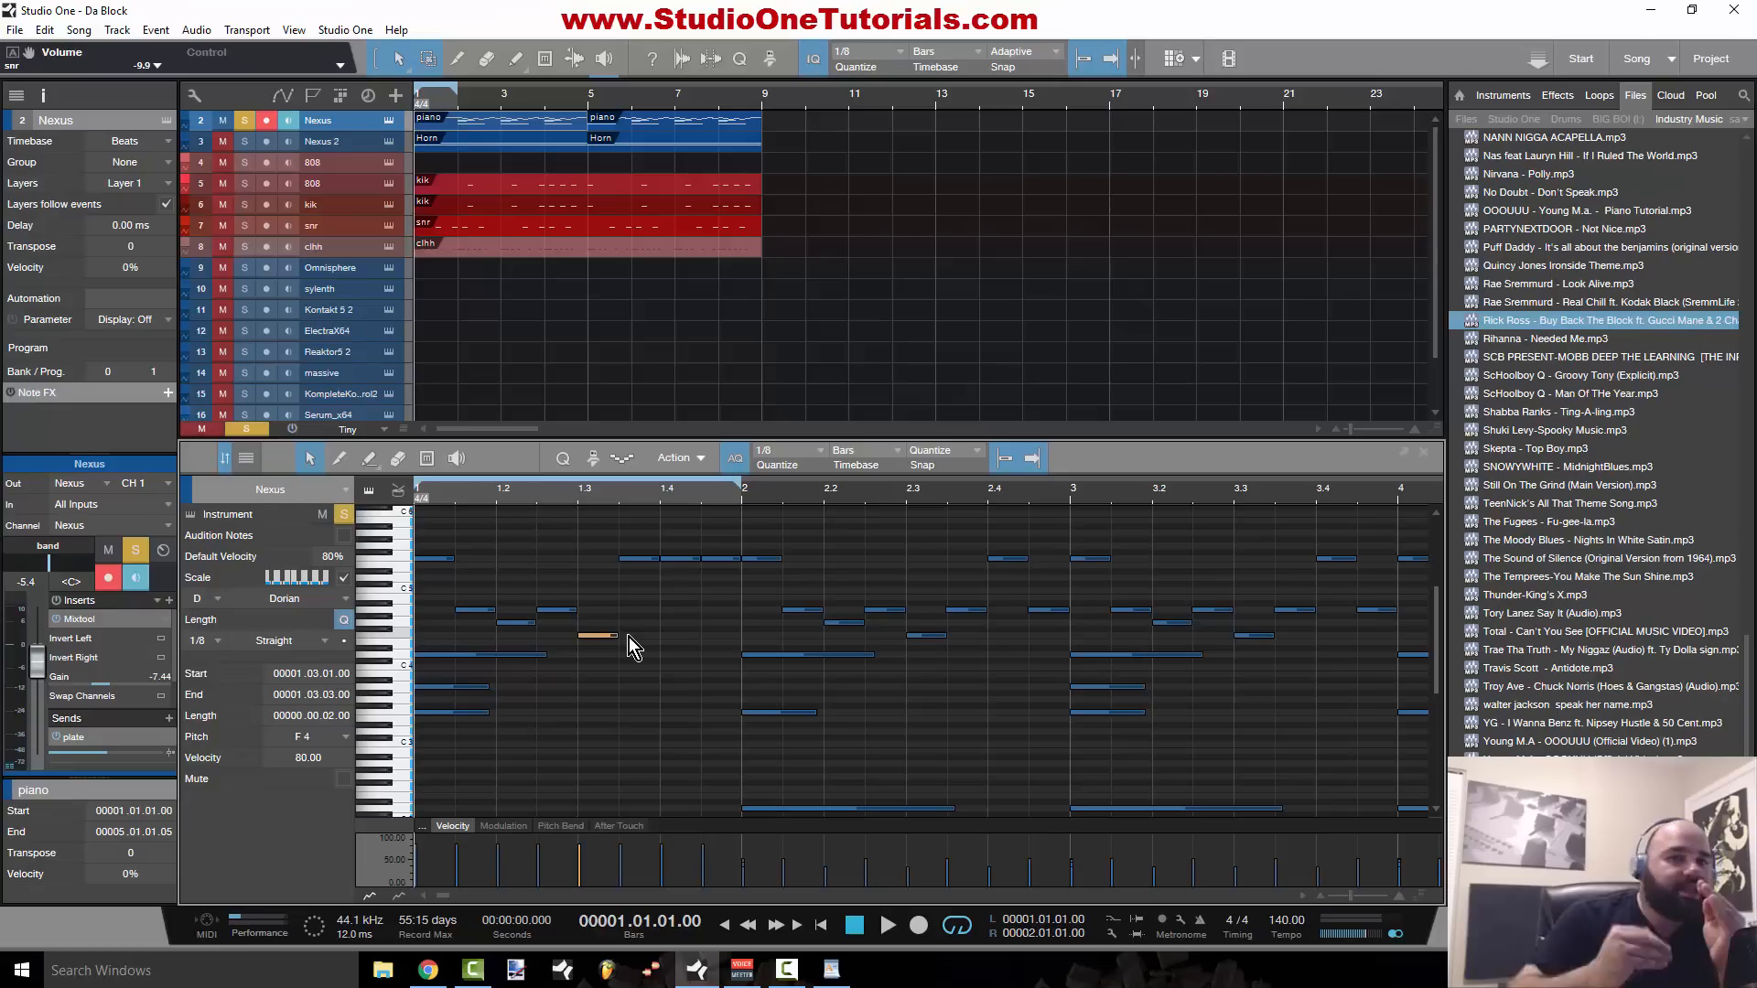
drag(629, 635, 716, 613)
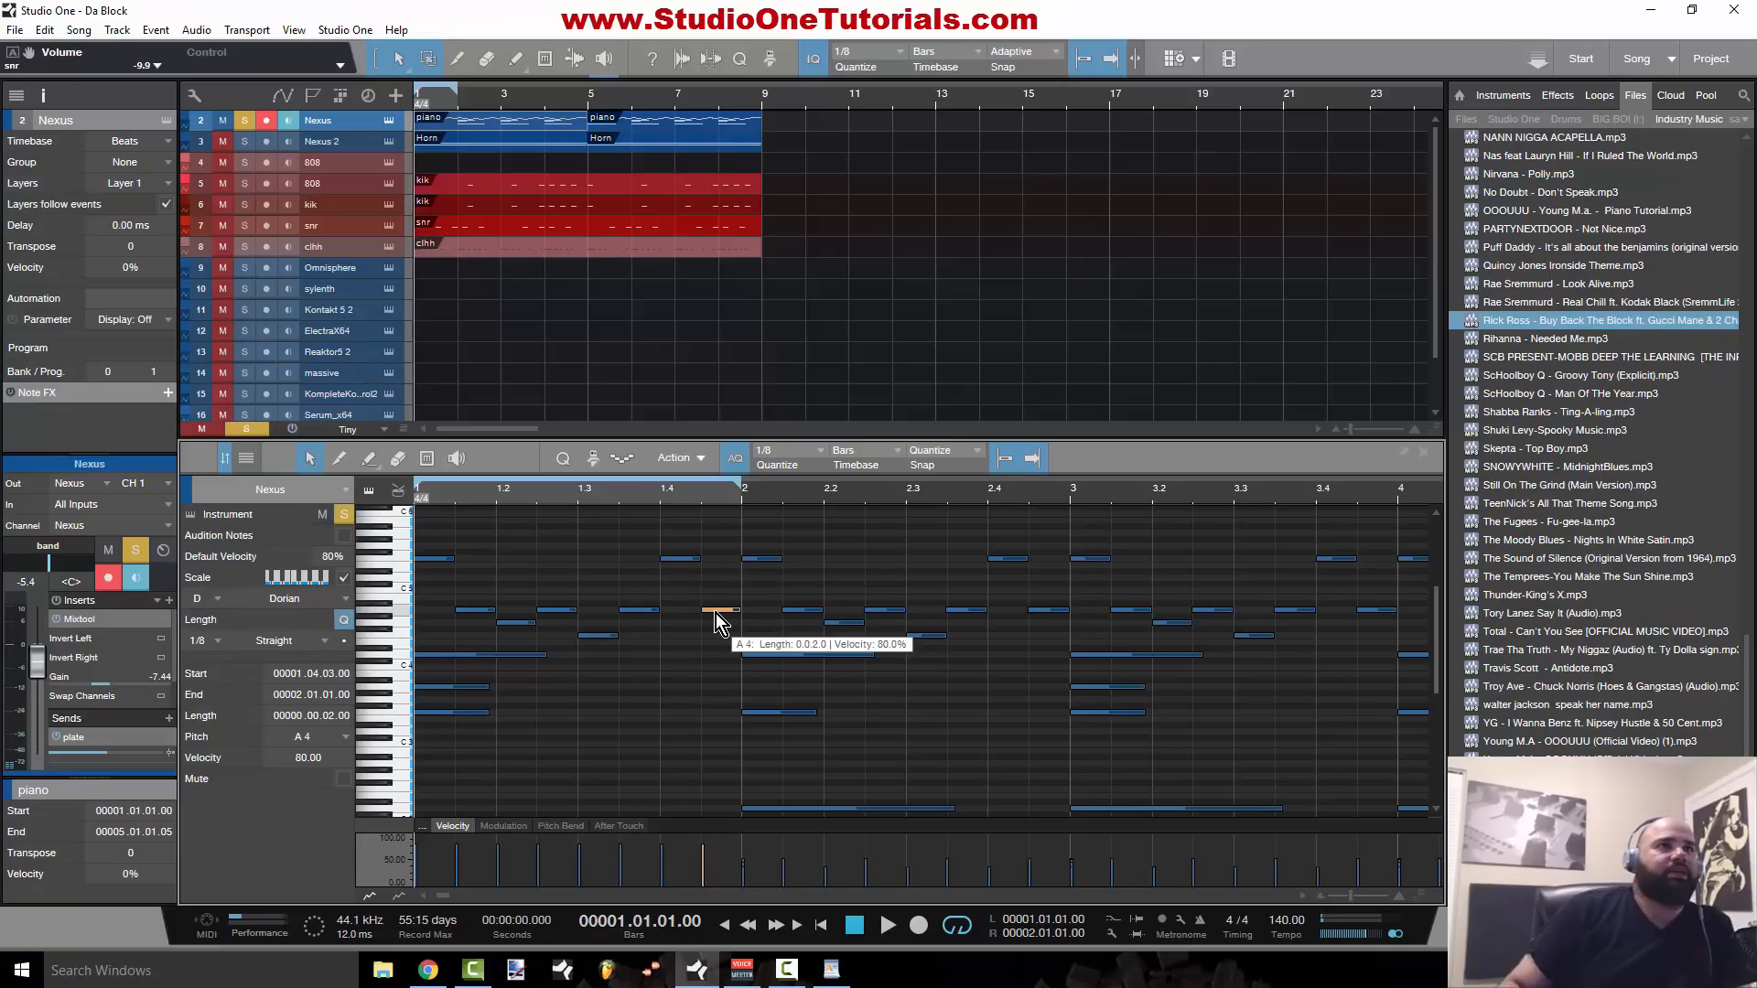
Step: Extend the loop to the start of bar 5 and copy the D2 bass note from bar 2 to the start of bar 1
mouse_move(730, 499)
mouse_down()
mouse_move(730, 520)
mouse_move(733, 495)
mouse_up()
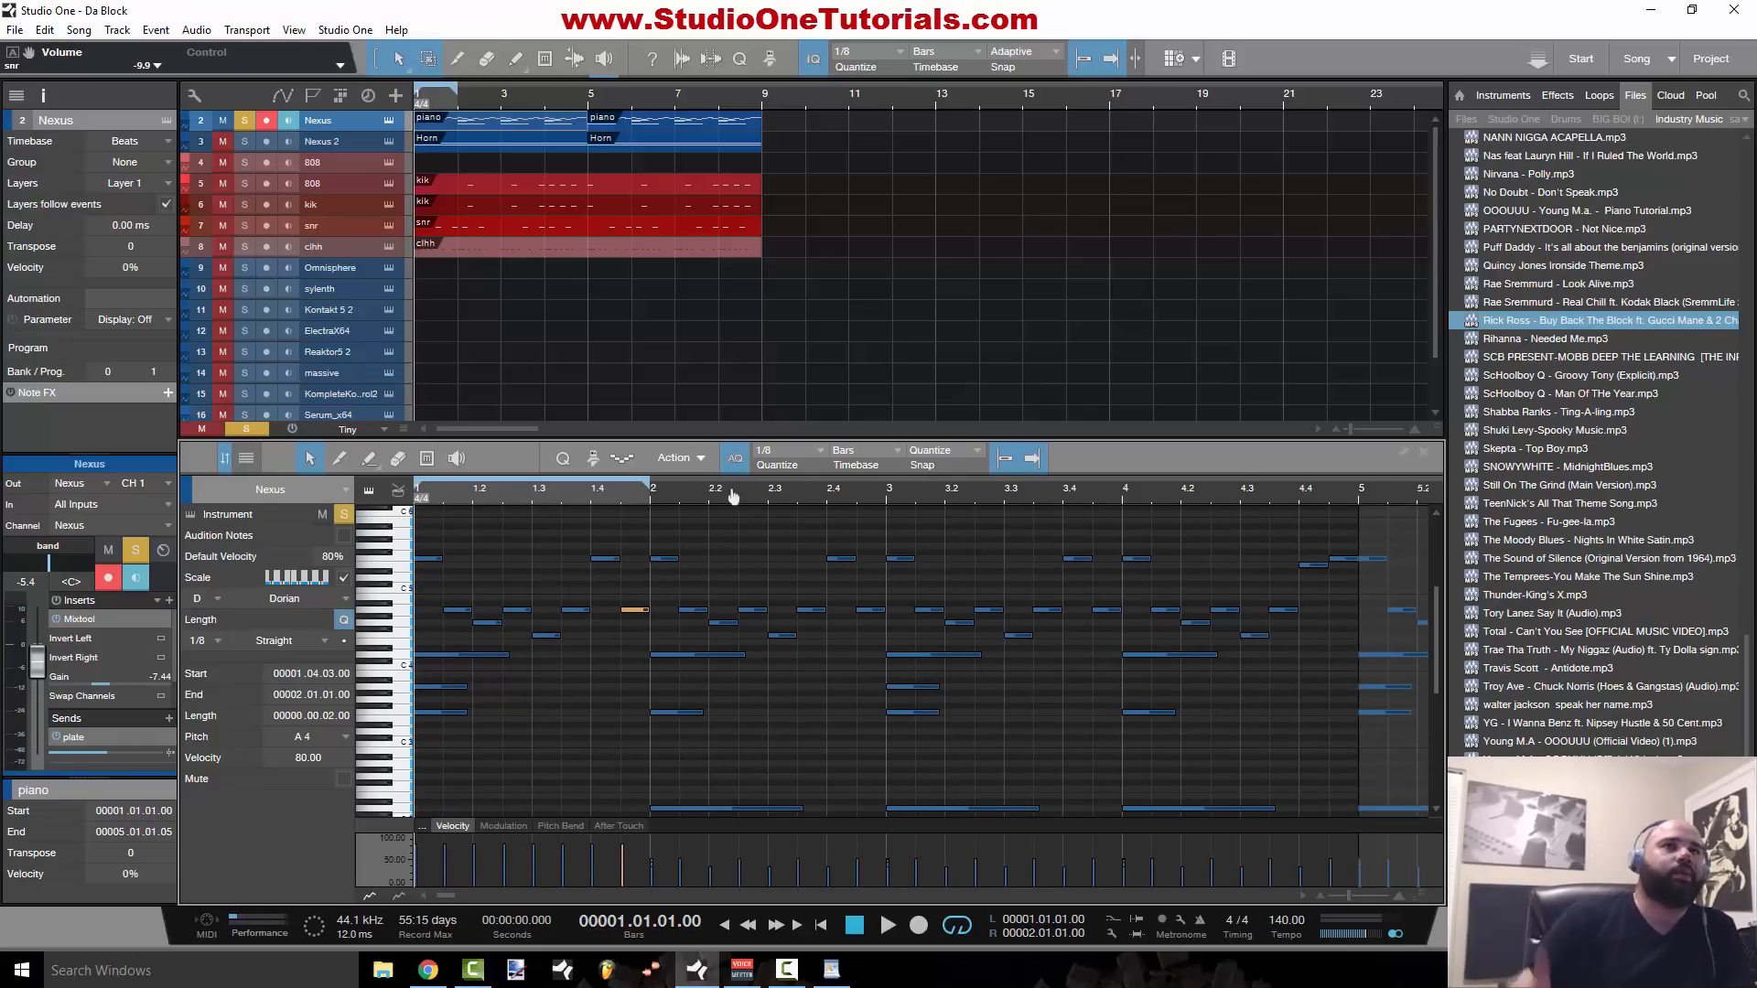
drag(648, 482, 1351, 553)
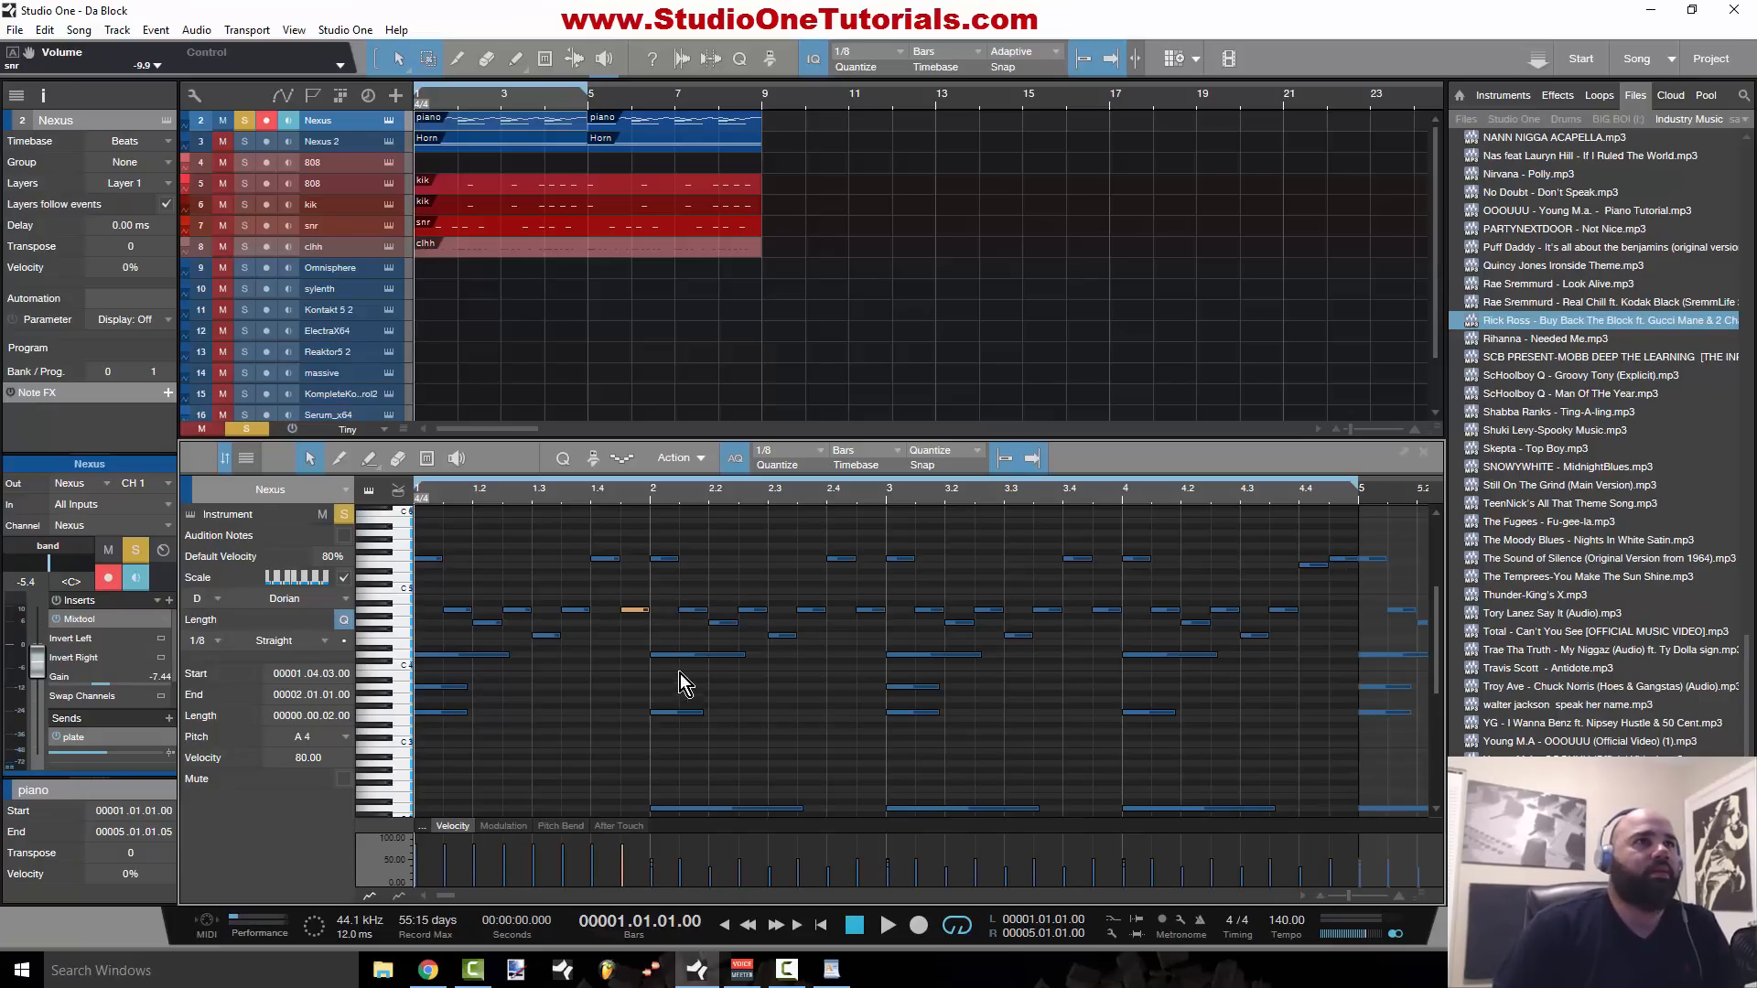
scroll(474, 674, down, 1)
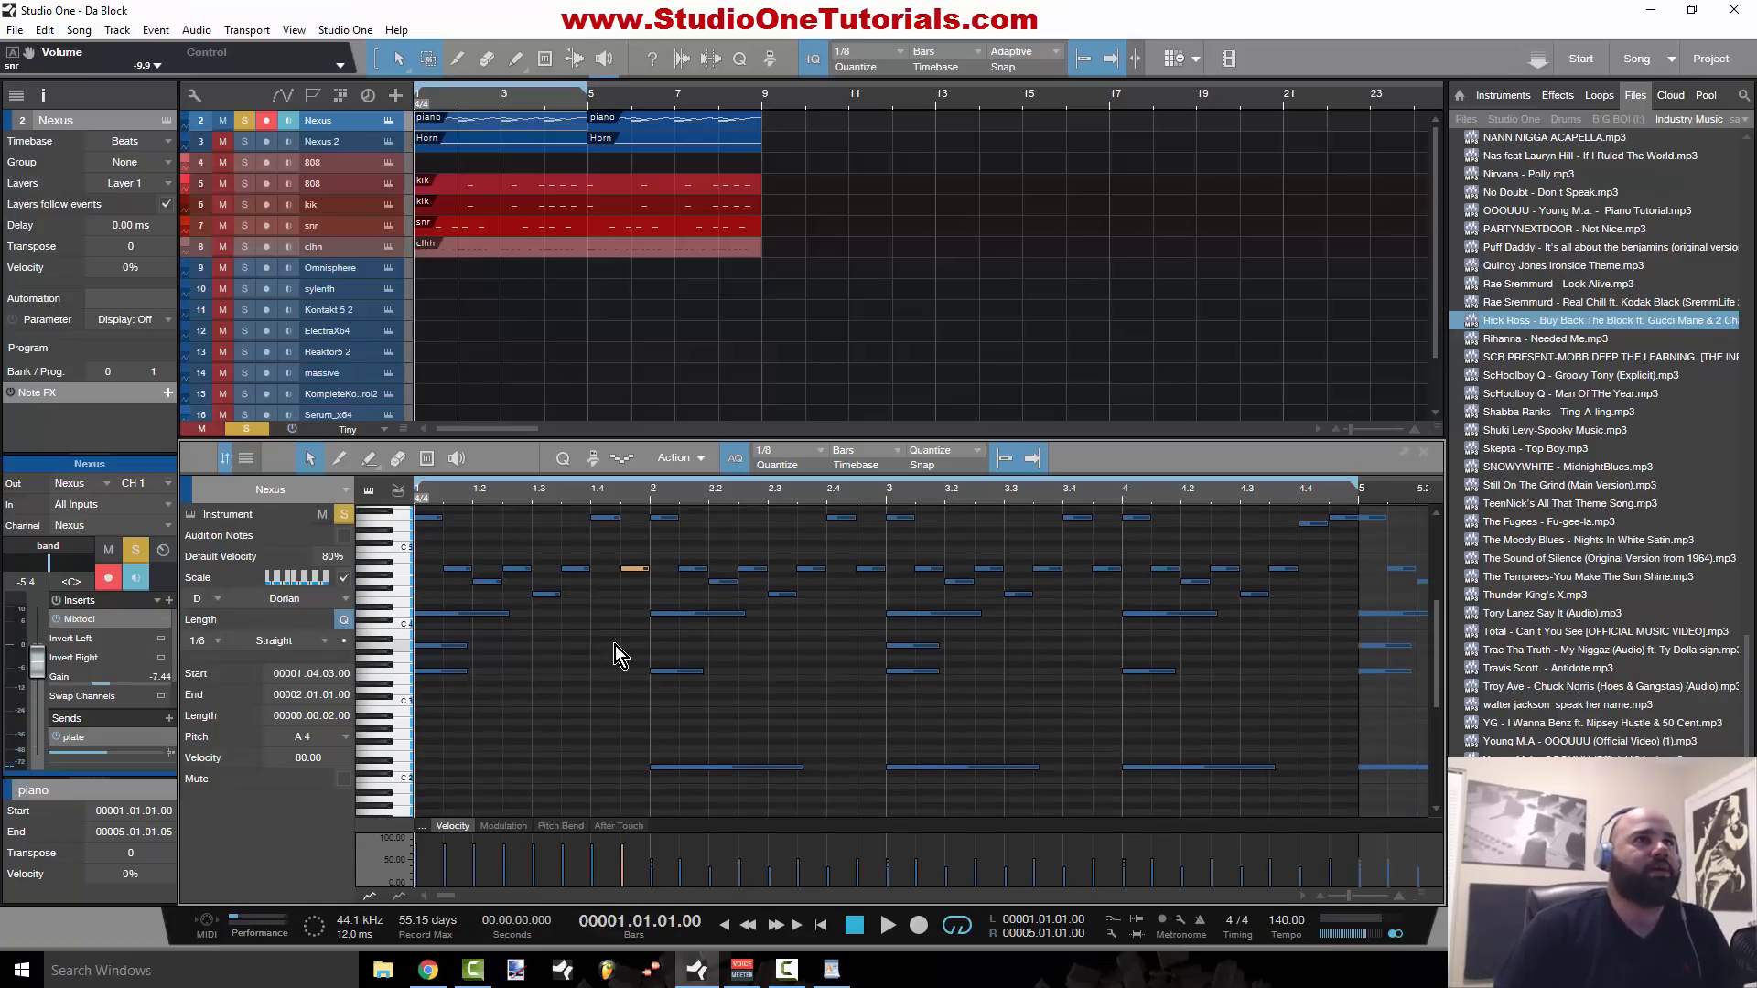
drag(743, 767, 494, 763)
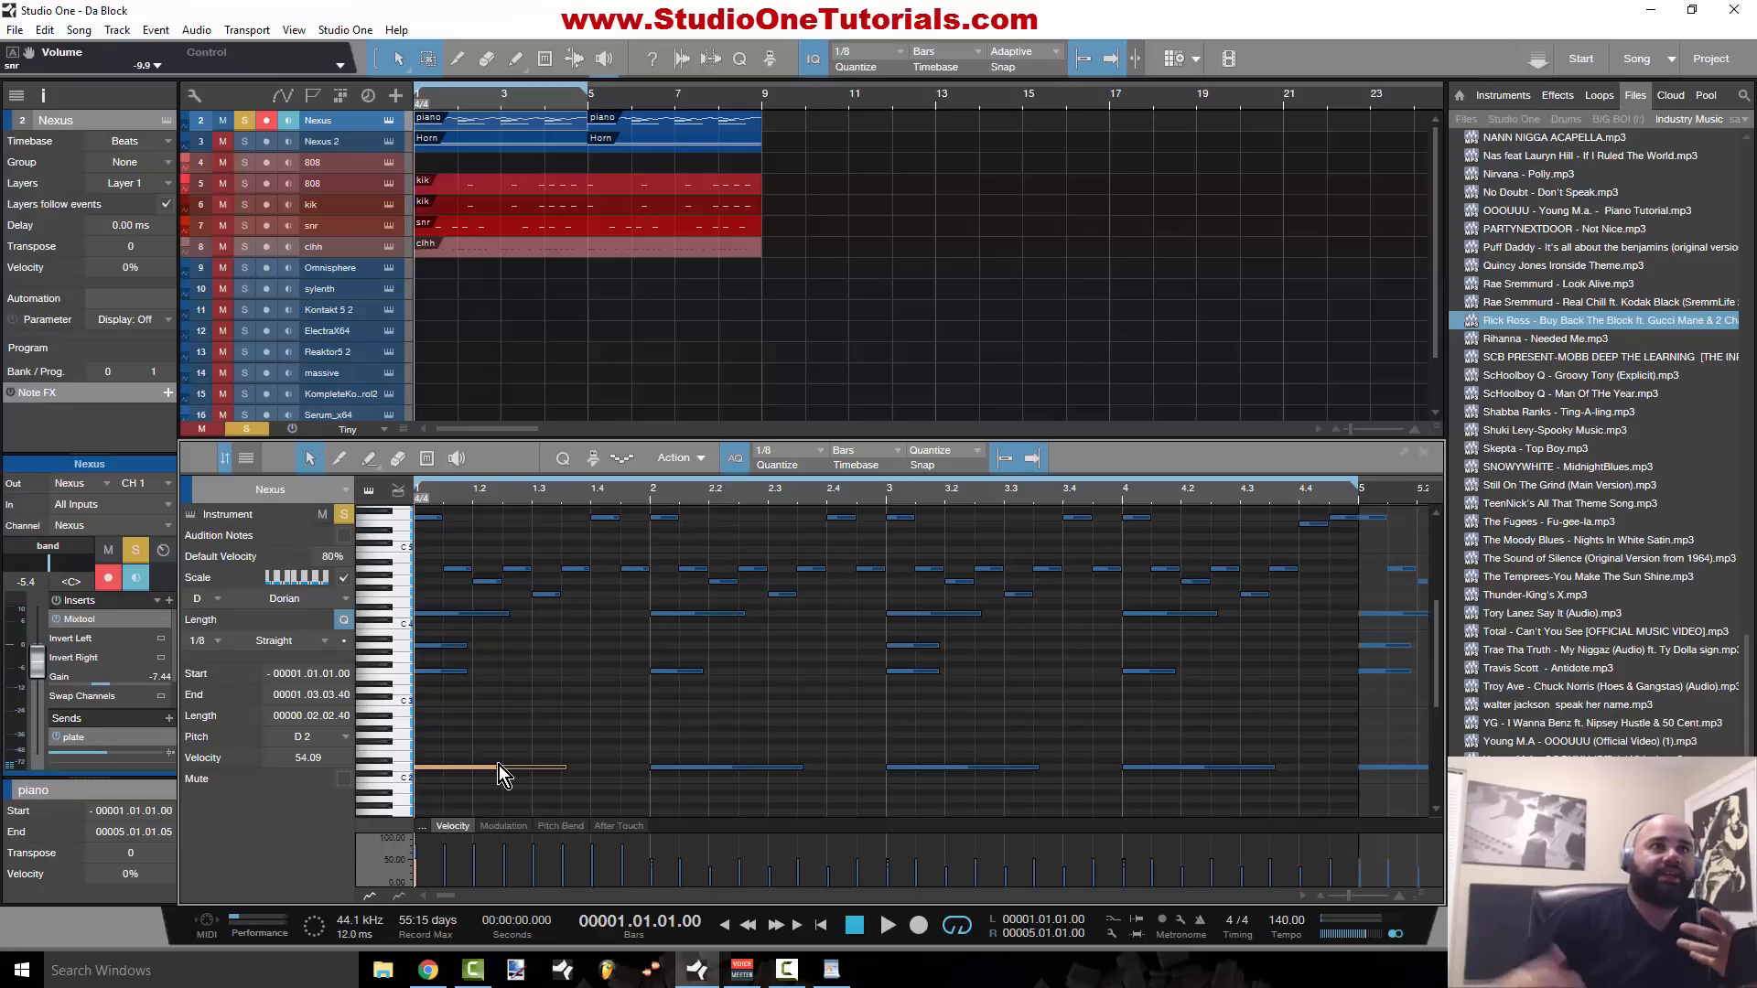
Step: Try ending bar 2's melody on E5 then F5, play the loop back, and undo both note changes
drag(620, 636, 718, 657)
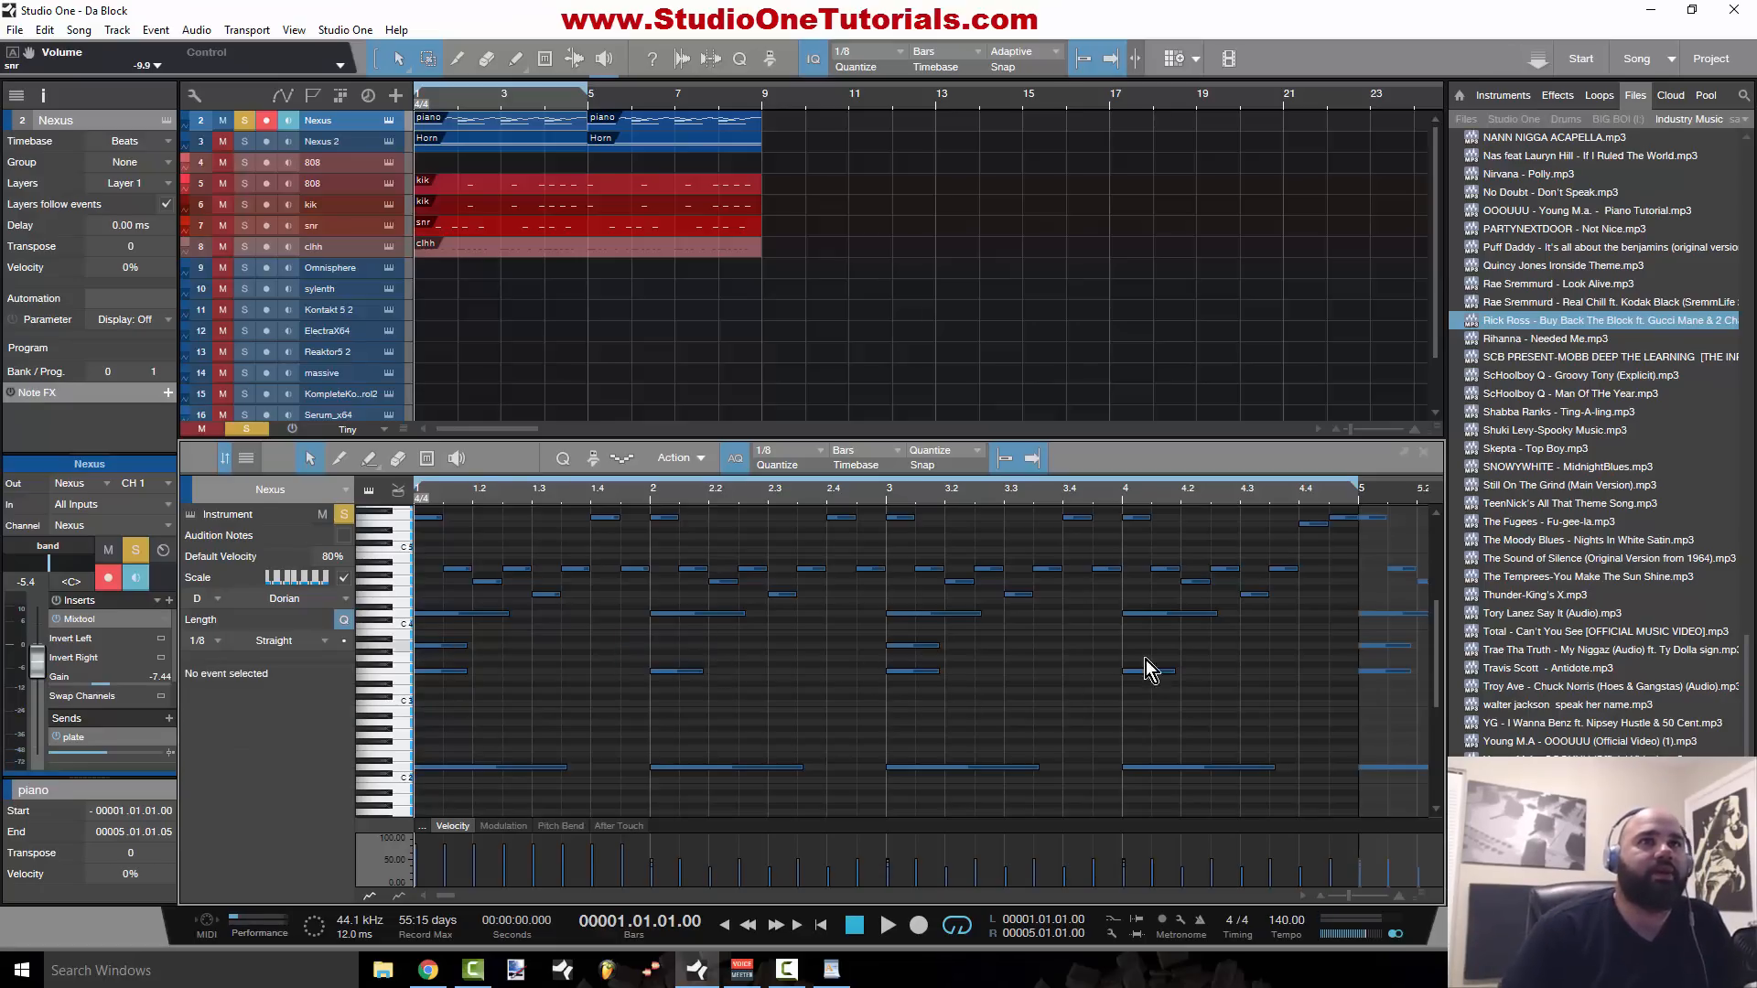
scroll(759, 677, up, 1)
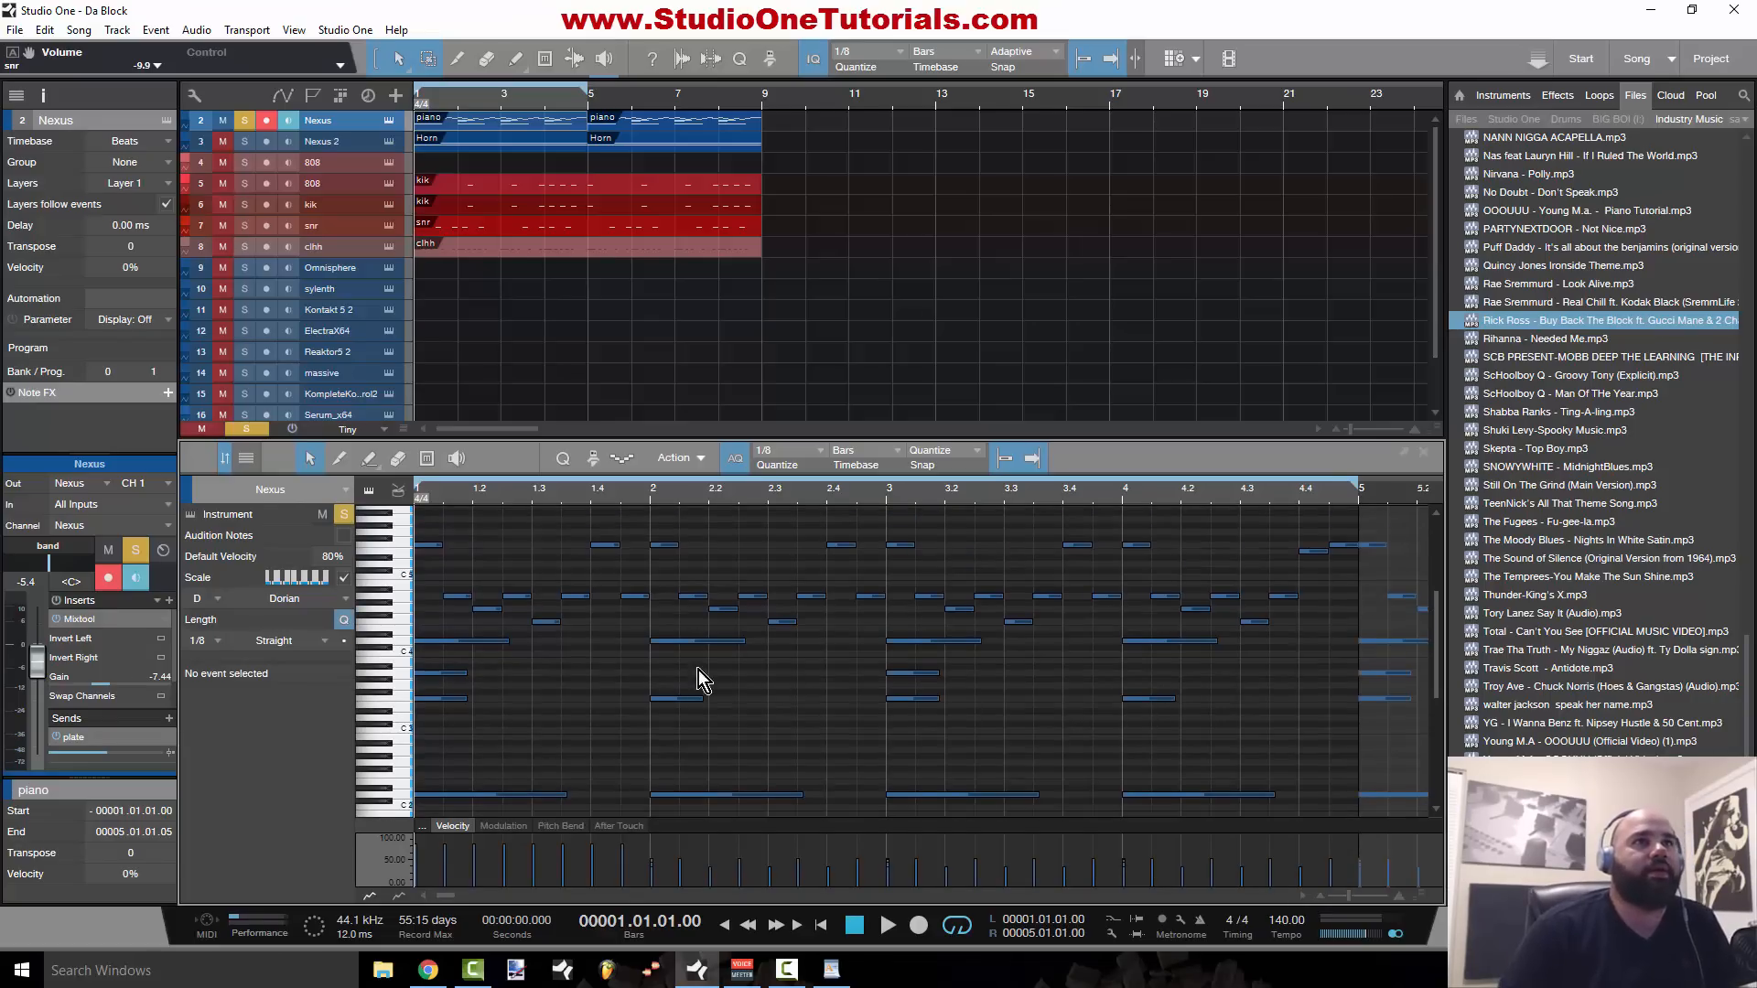
drag(1300, 491, 1237, 510)
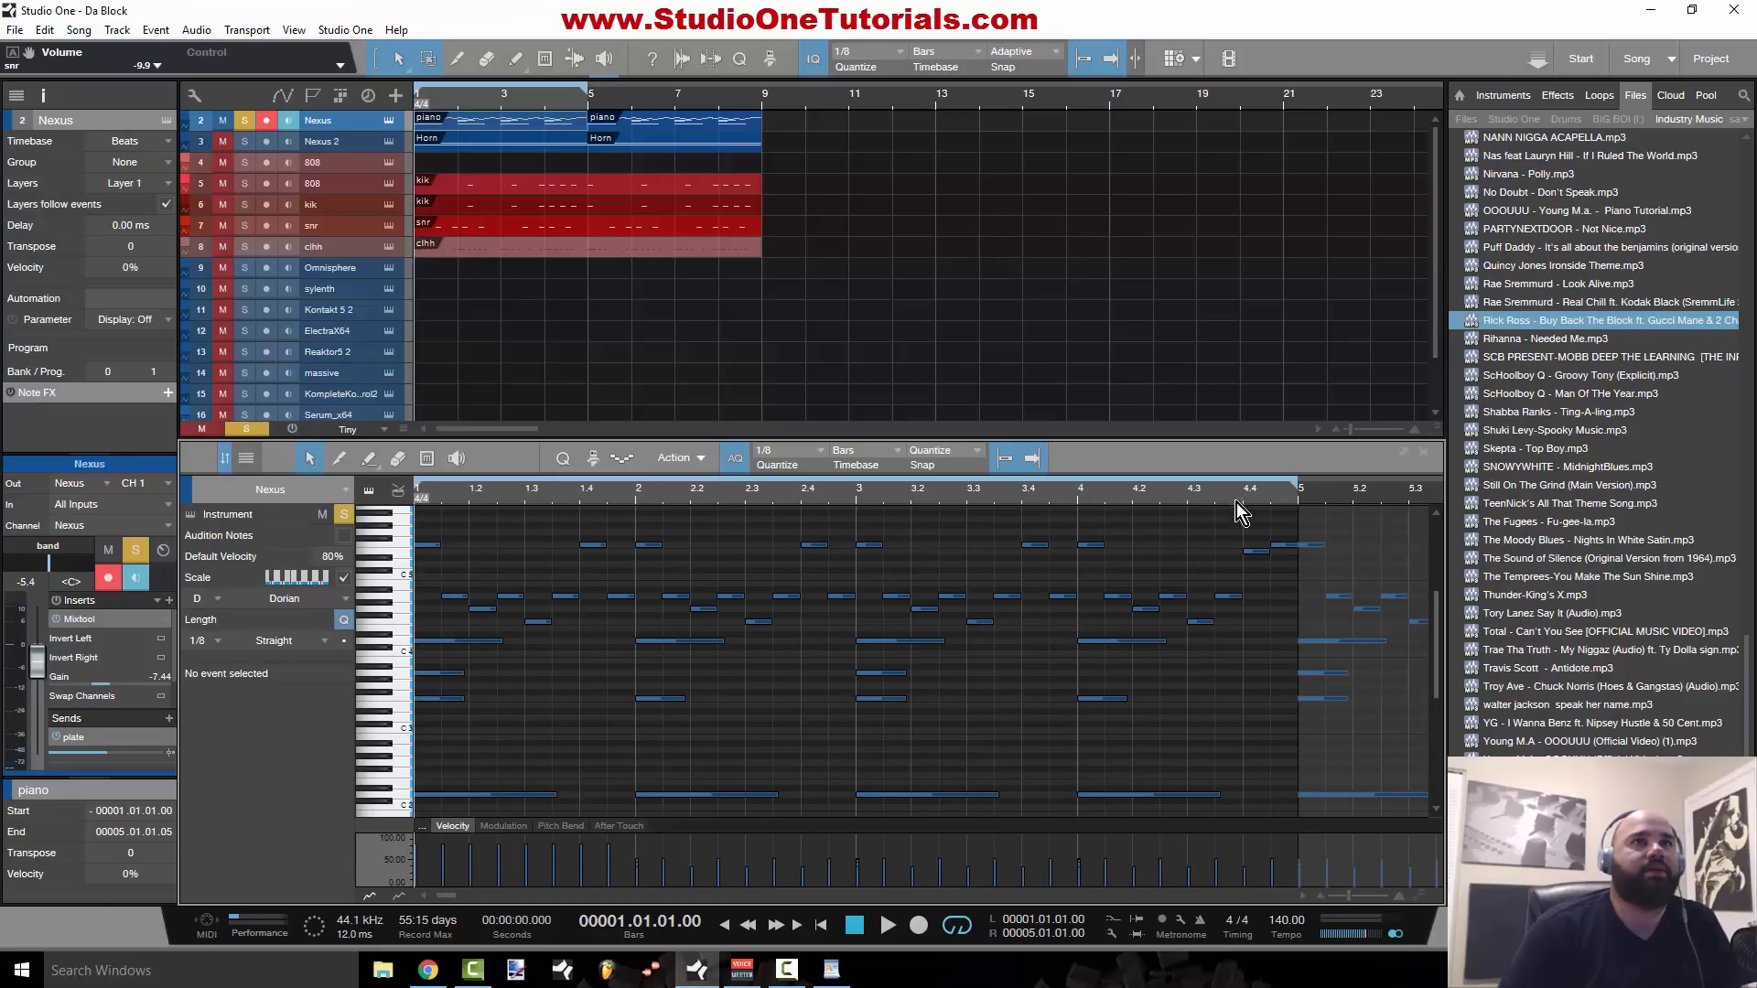
double_click(1281, 545)
click(815, 545)
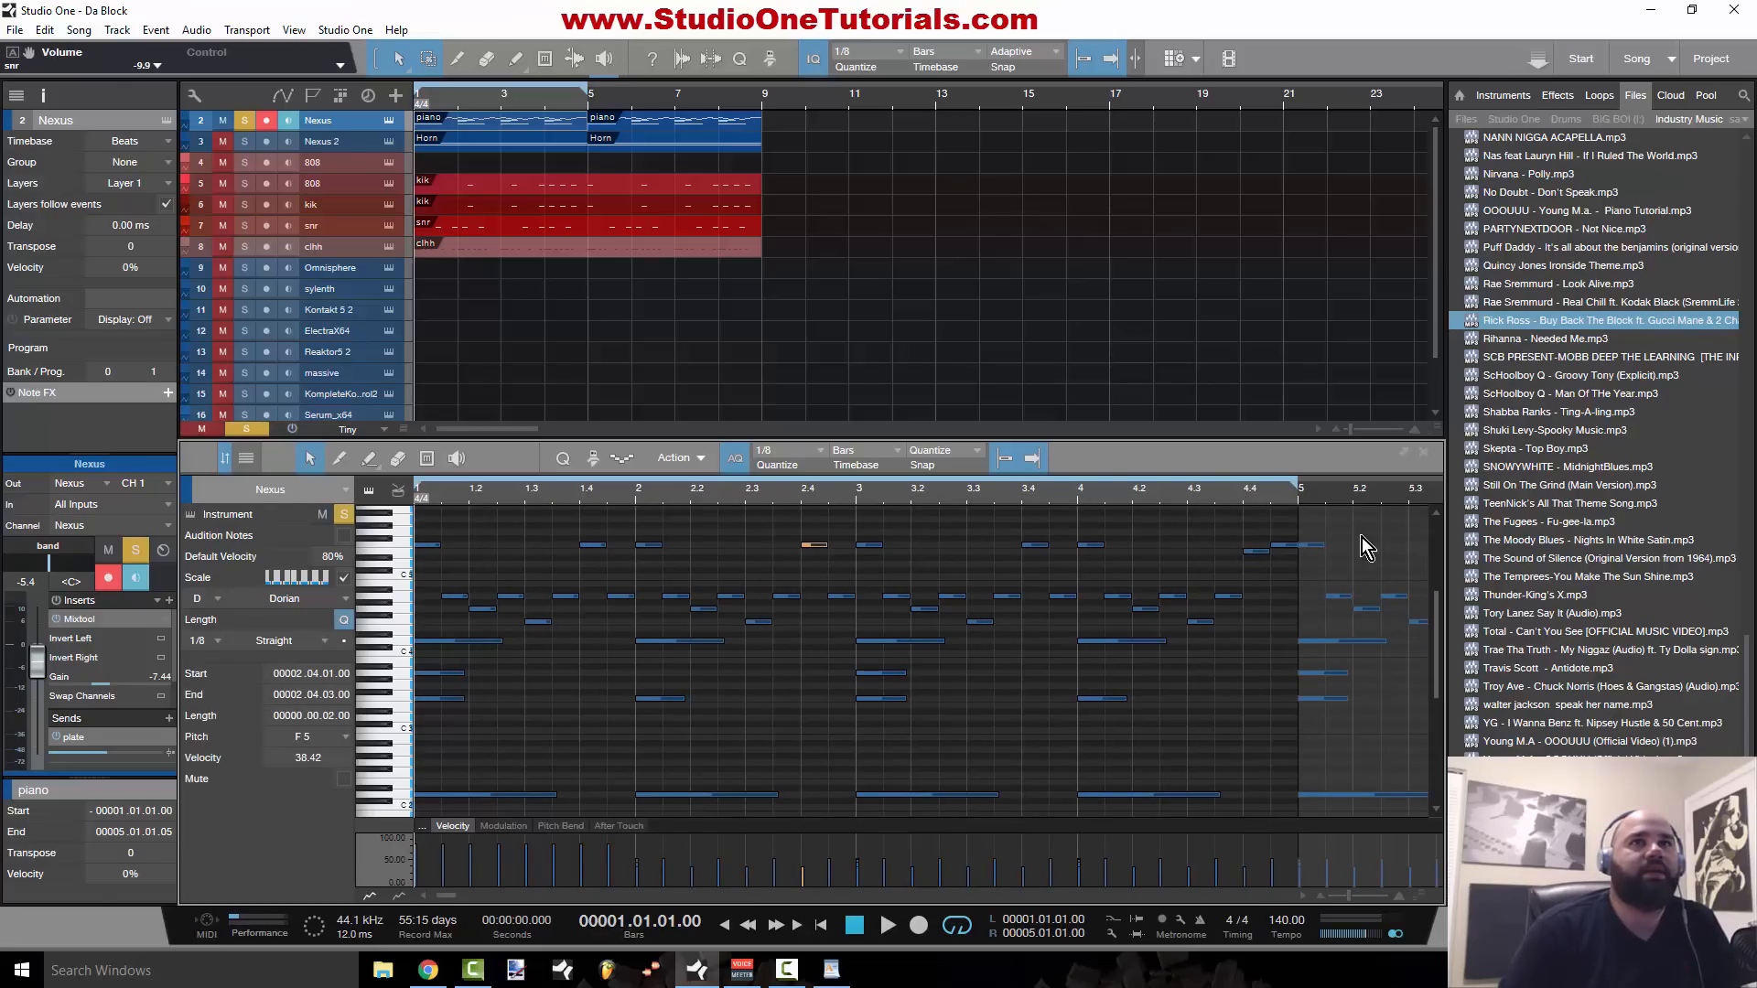
double_click(837, 545)
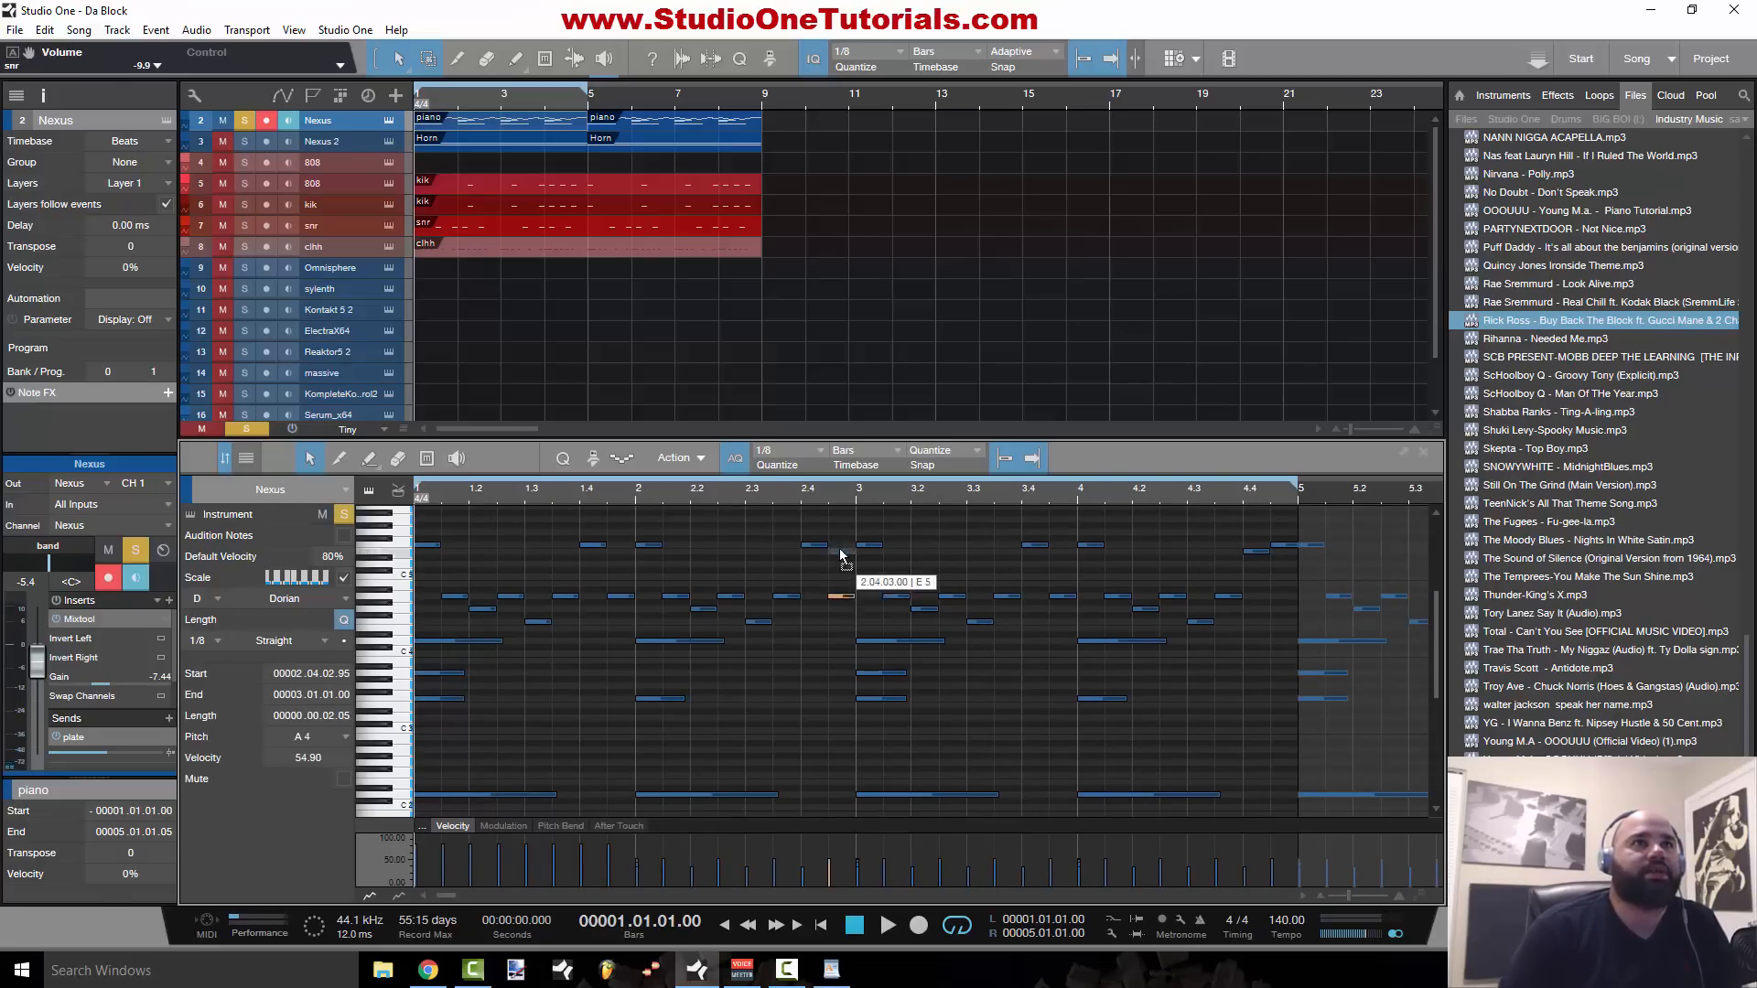
drag(816, 549, 816, 554)
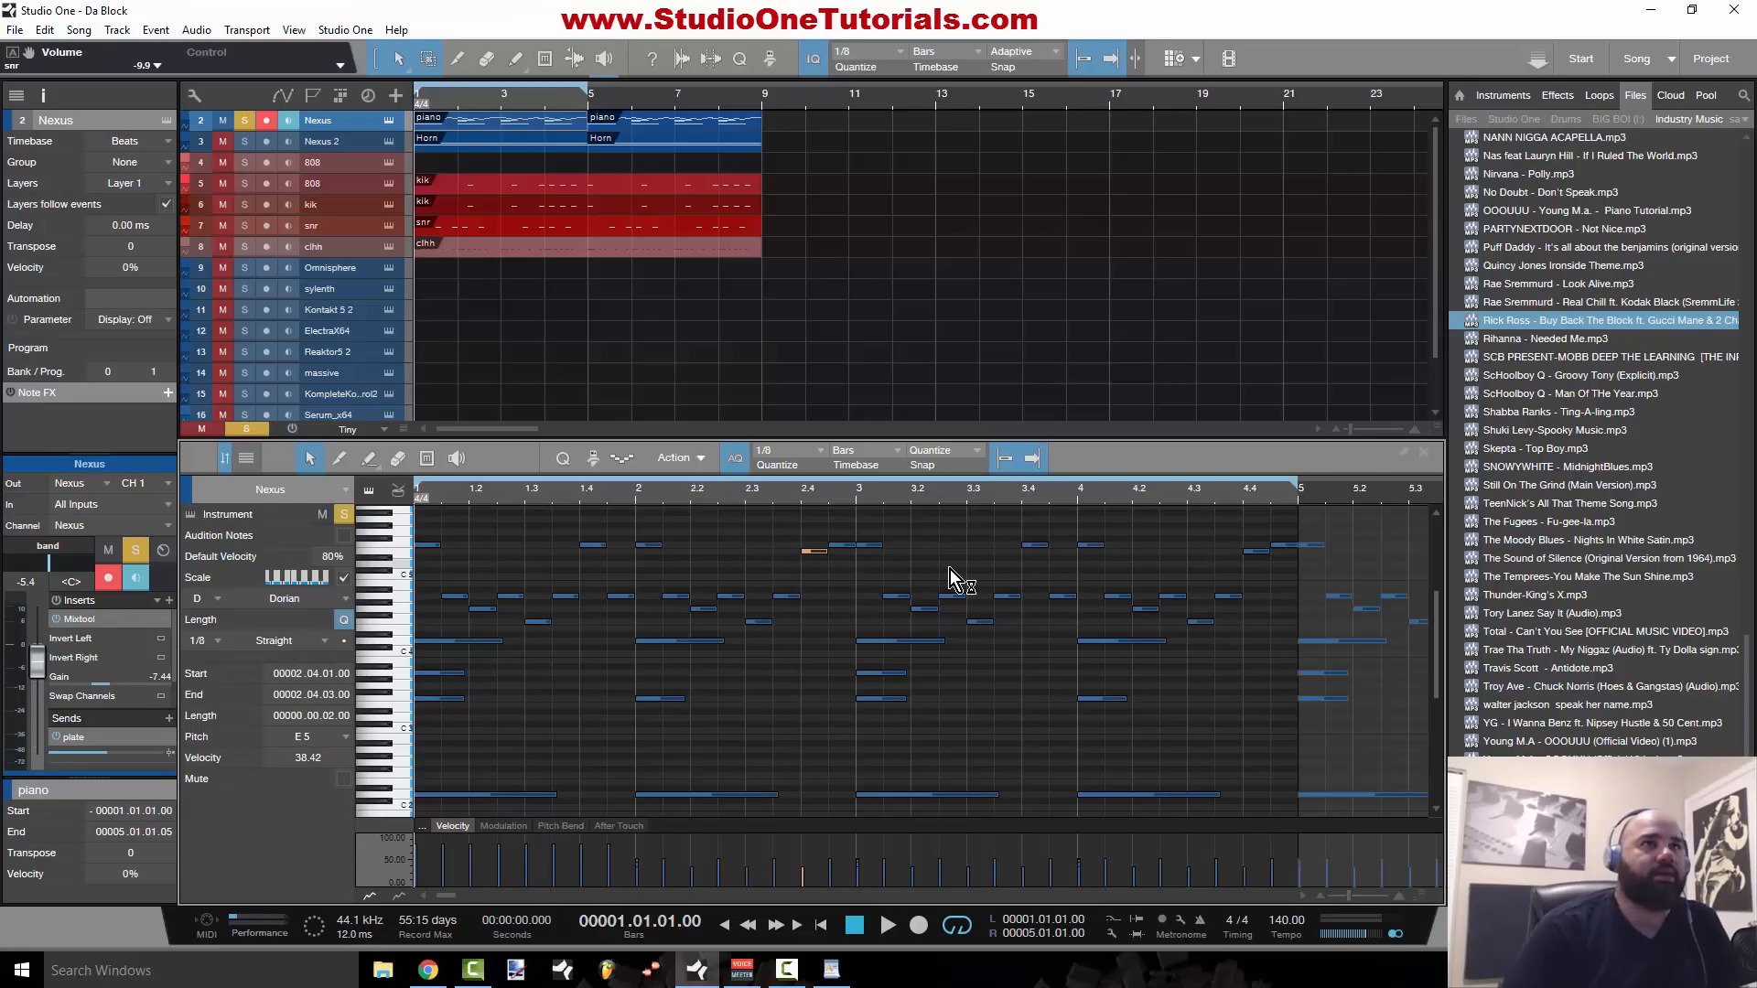
click(848, 719)
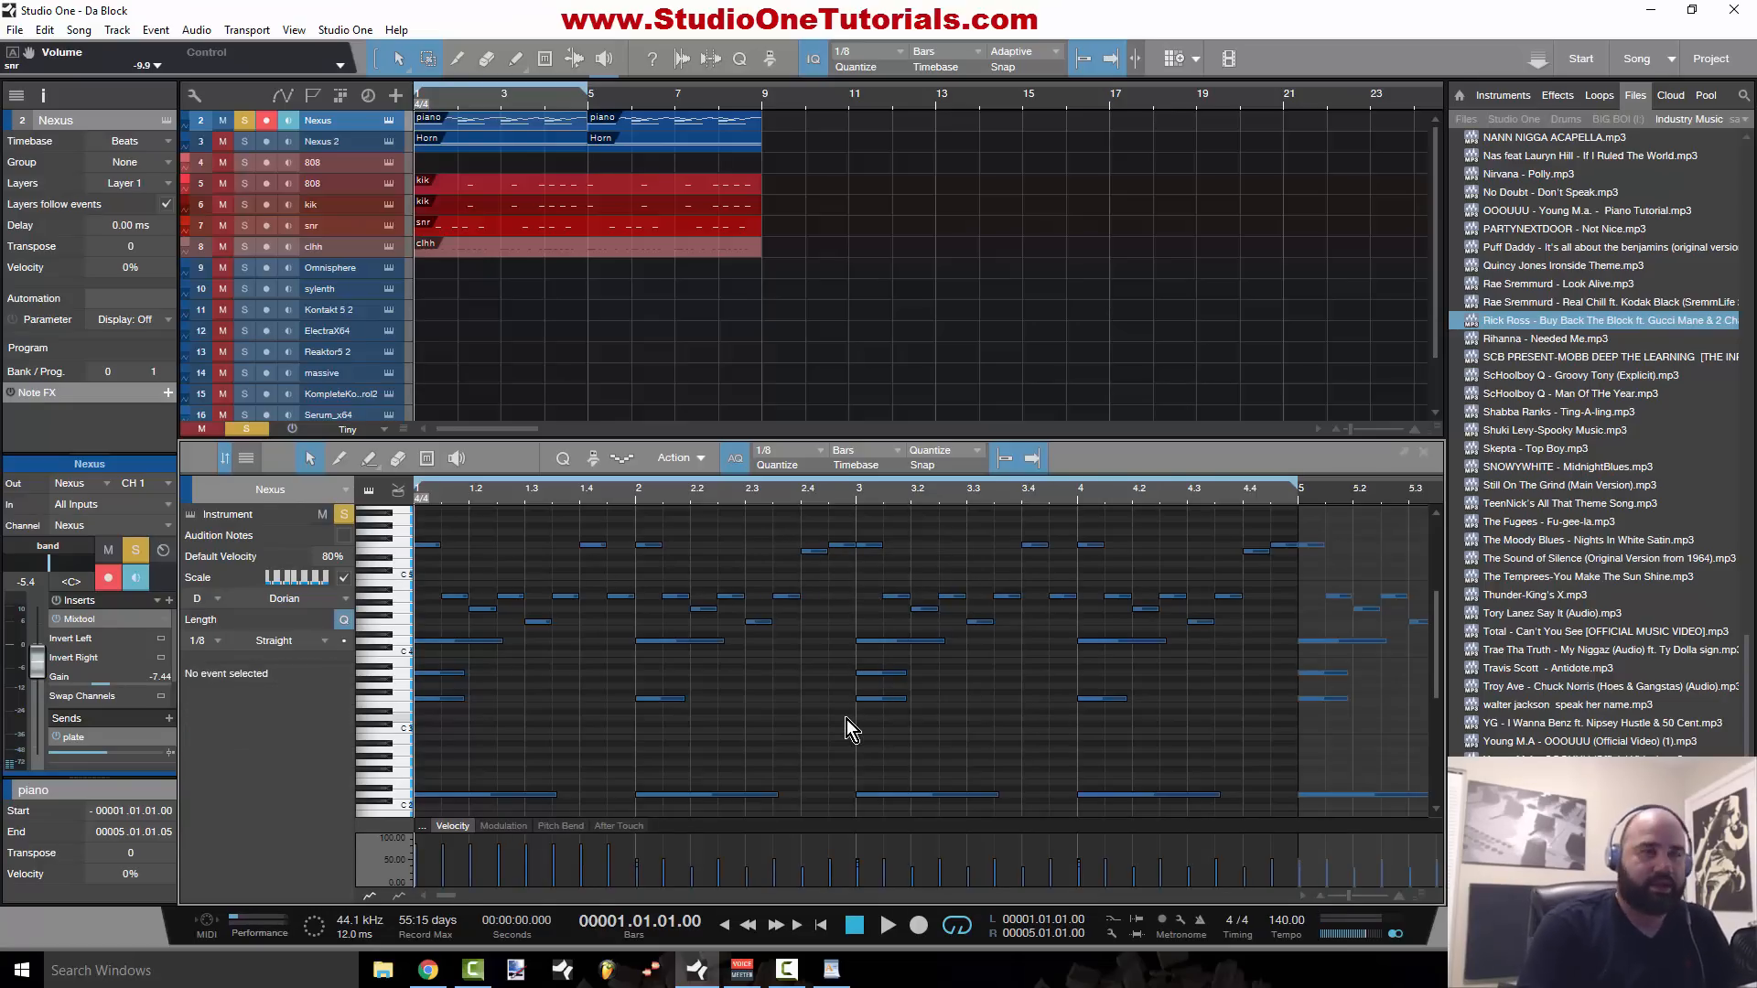
key(space)
key(ctrl+z)
key(ctrl+z)
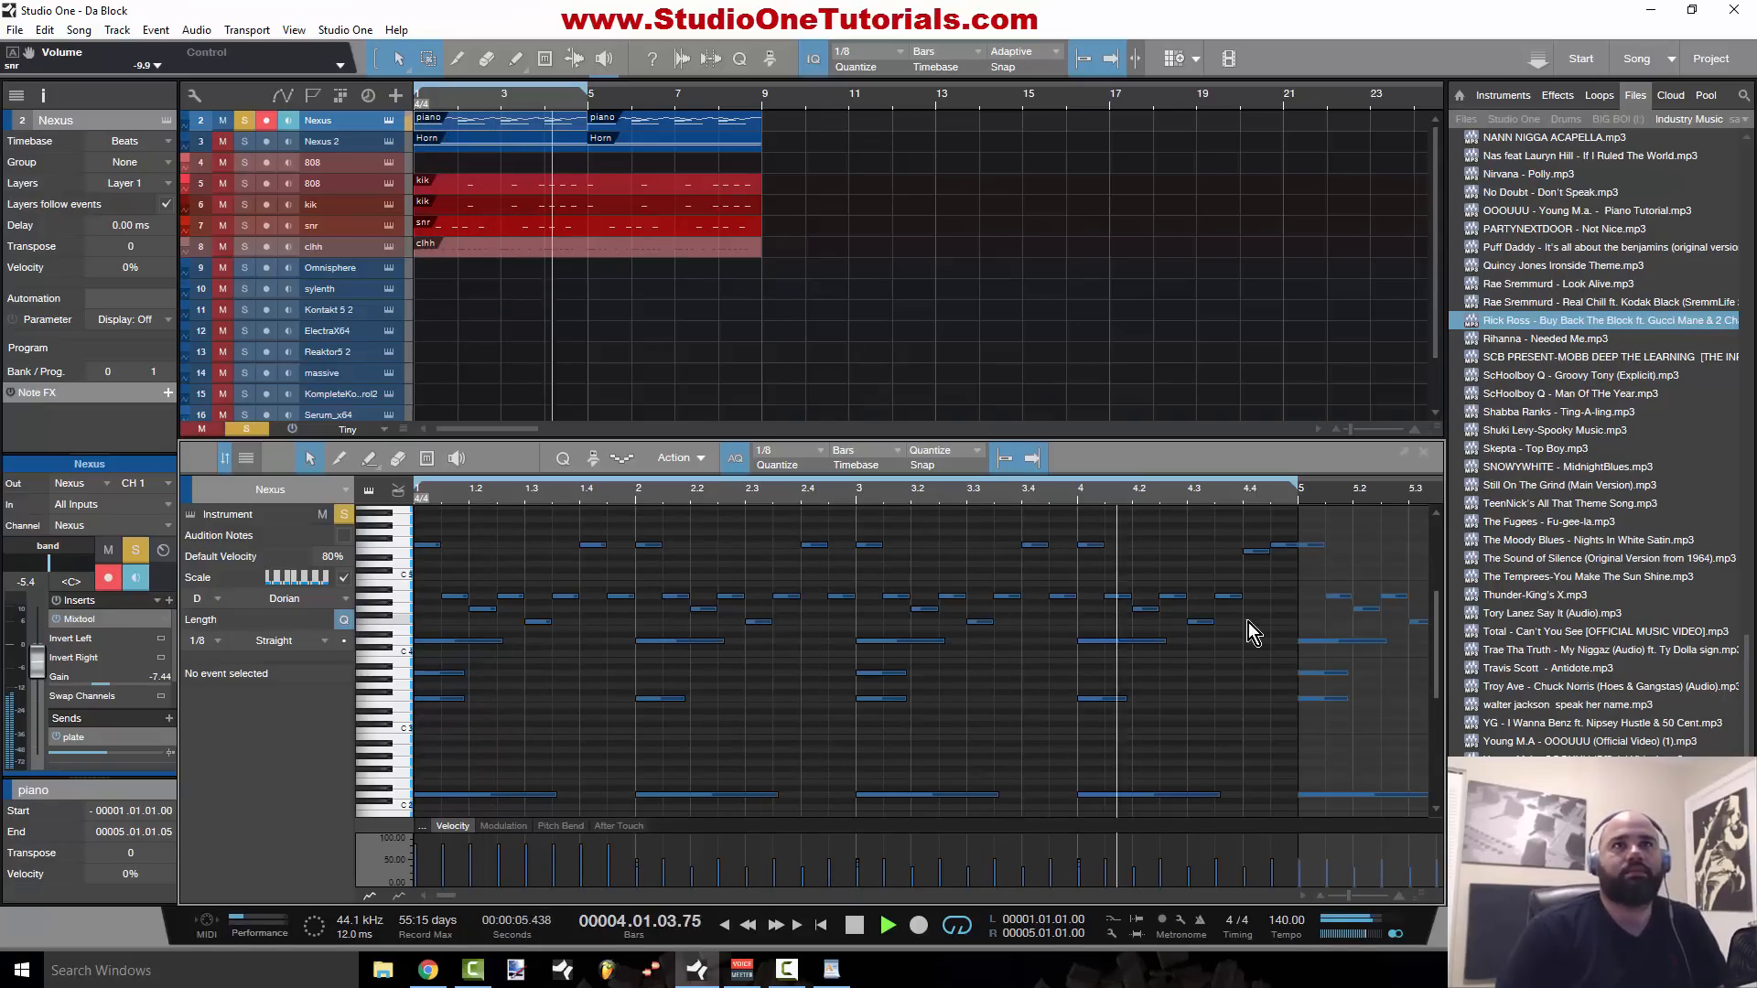
Step: Play the Nexus piano loop from the start of bar 1
key(space)
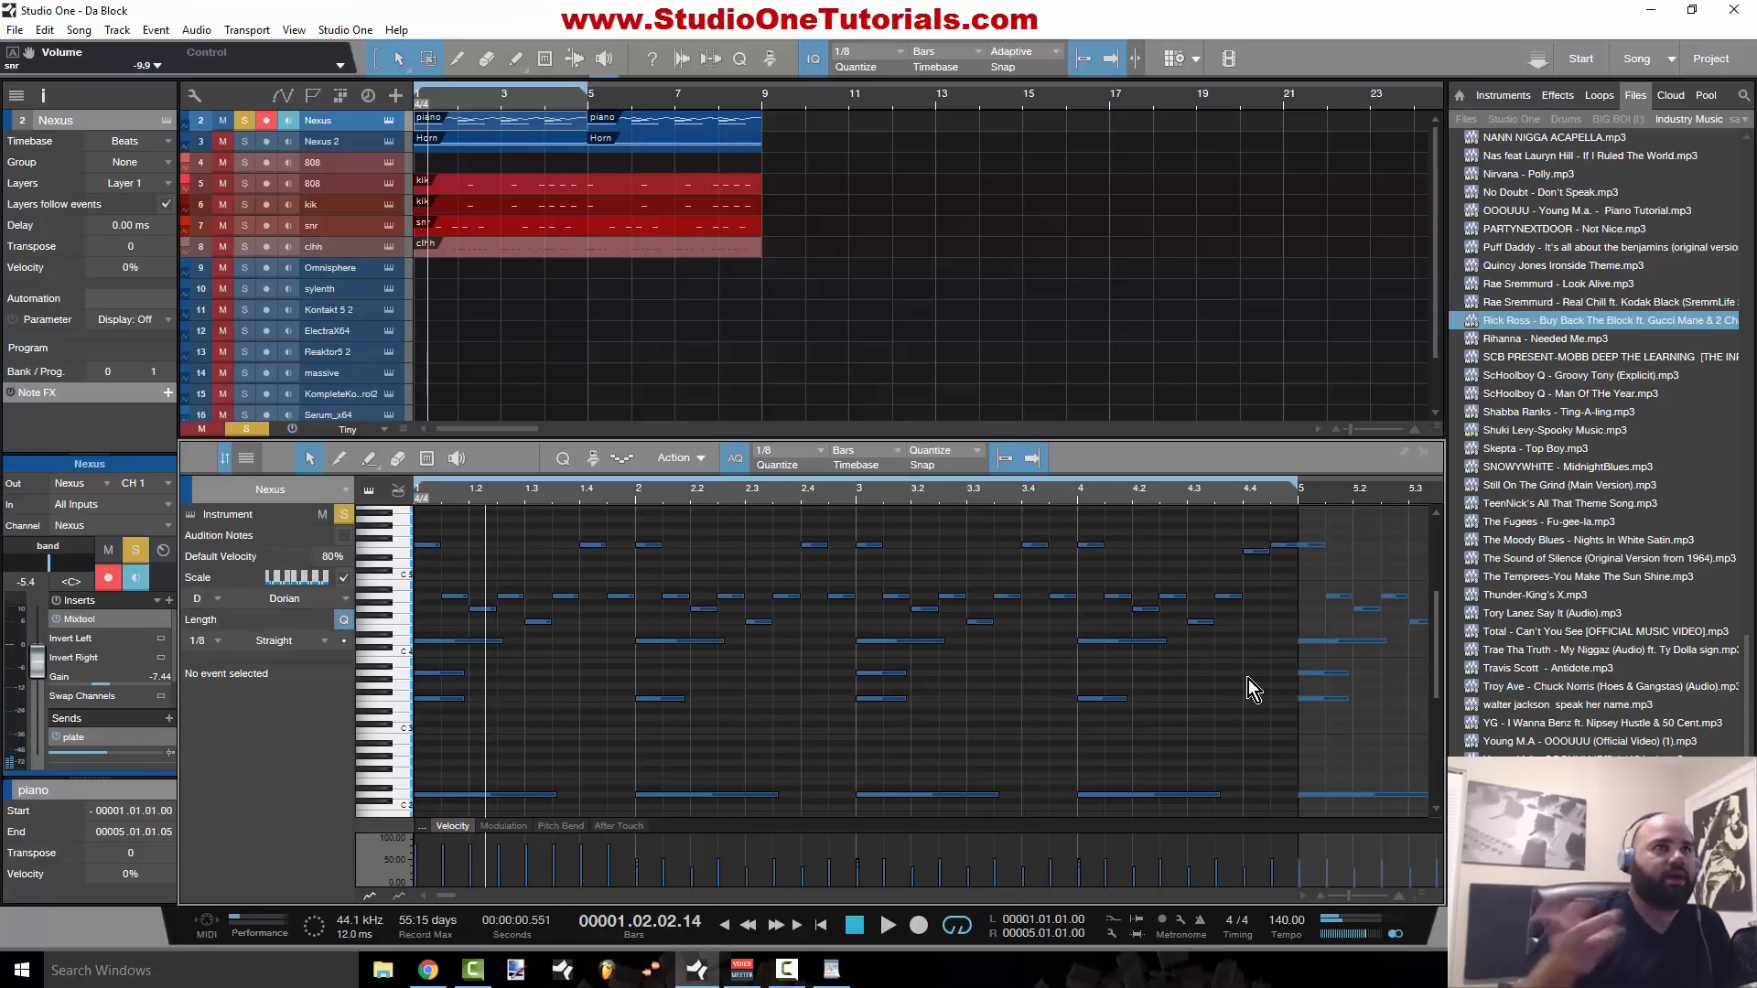
key(Home)
key(space)
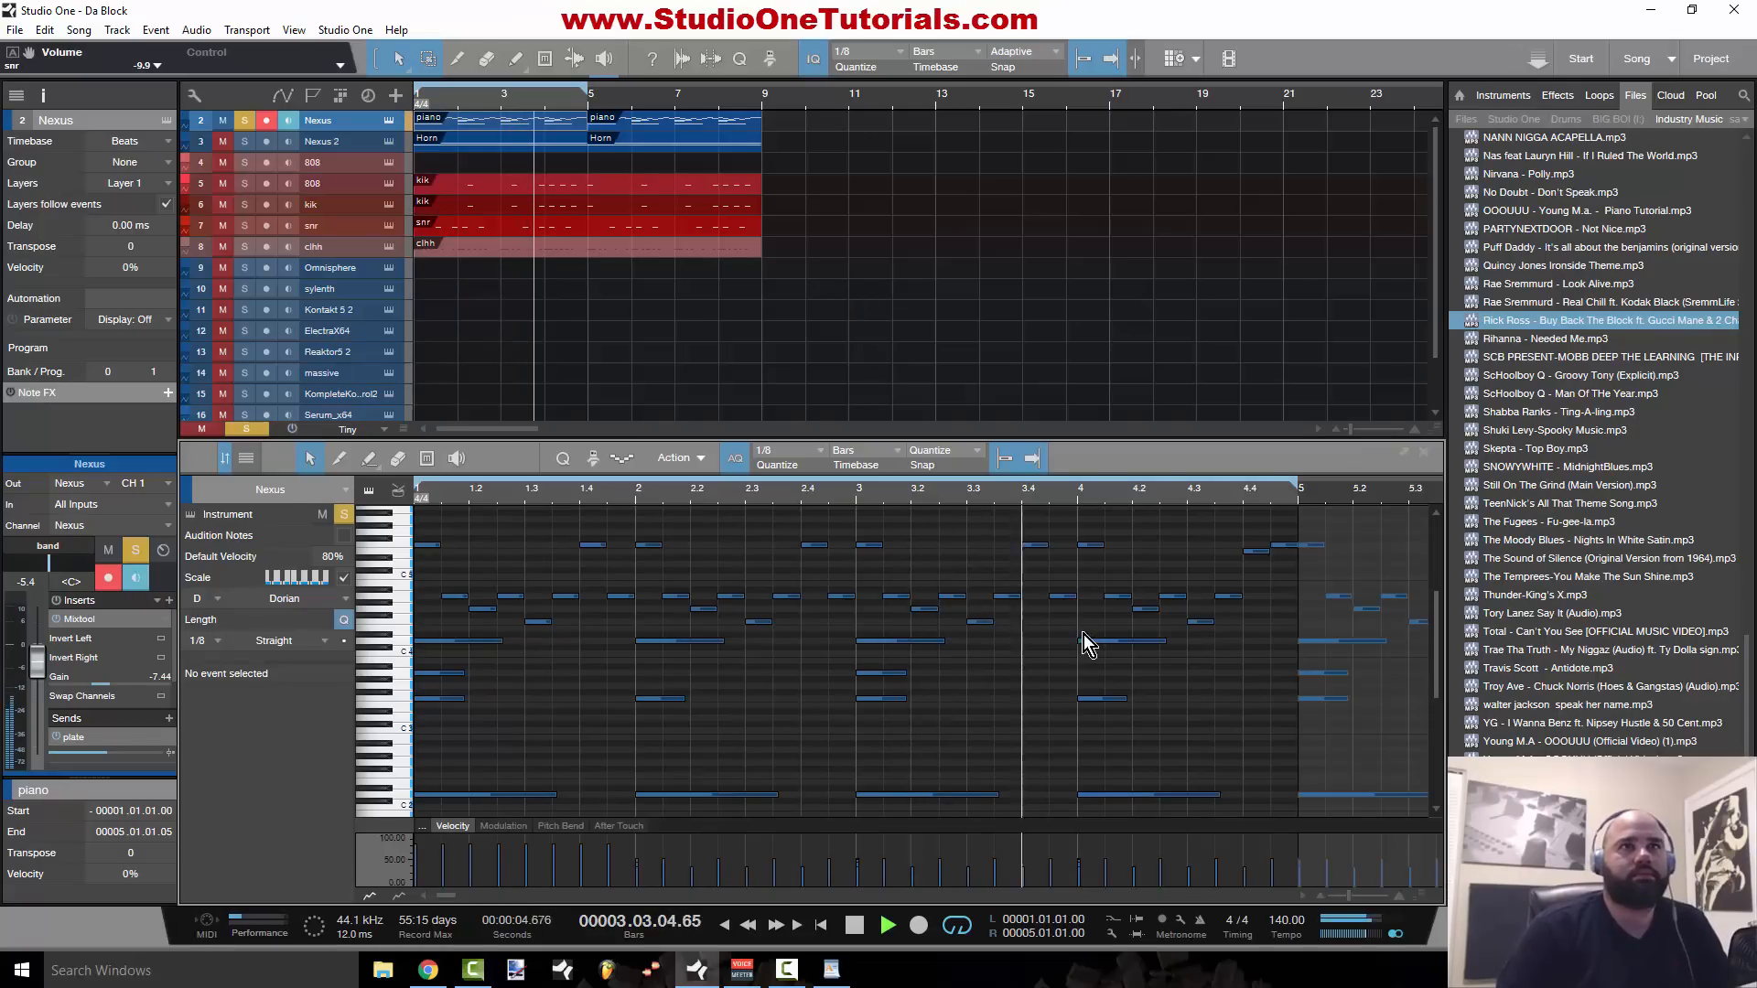
key(space)
Step: Solo the Nexus 2 track and open its Horn part to examine the octave note pairs across bars 1 to 4
click(245, 143)
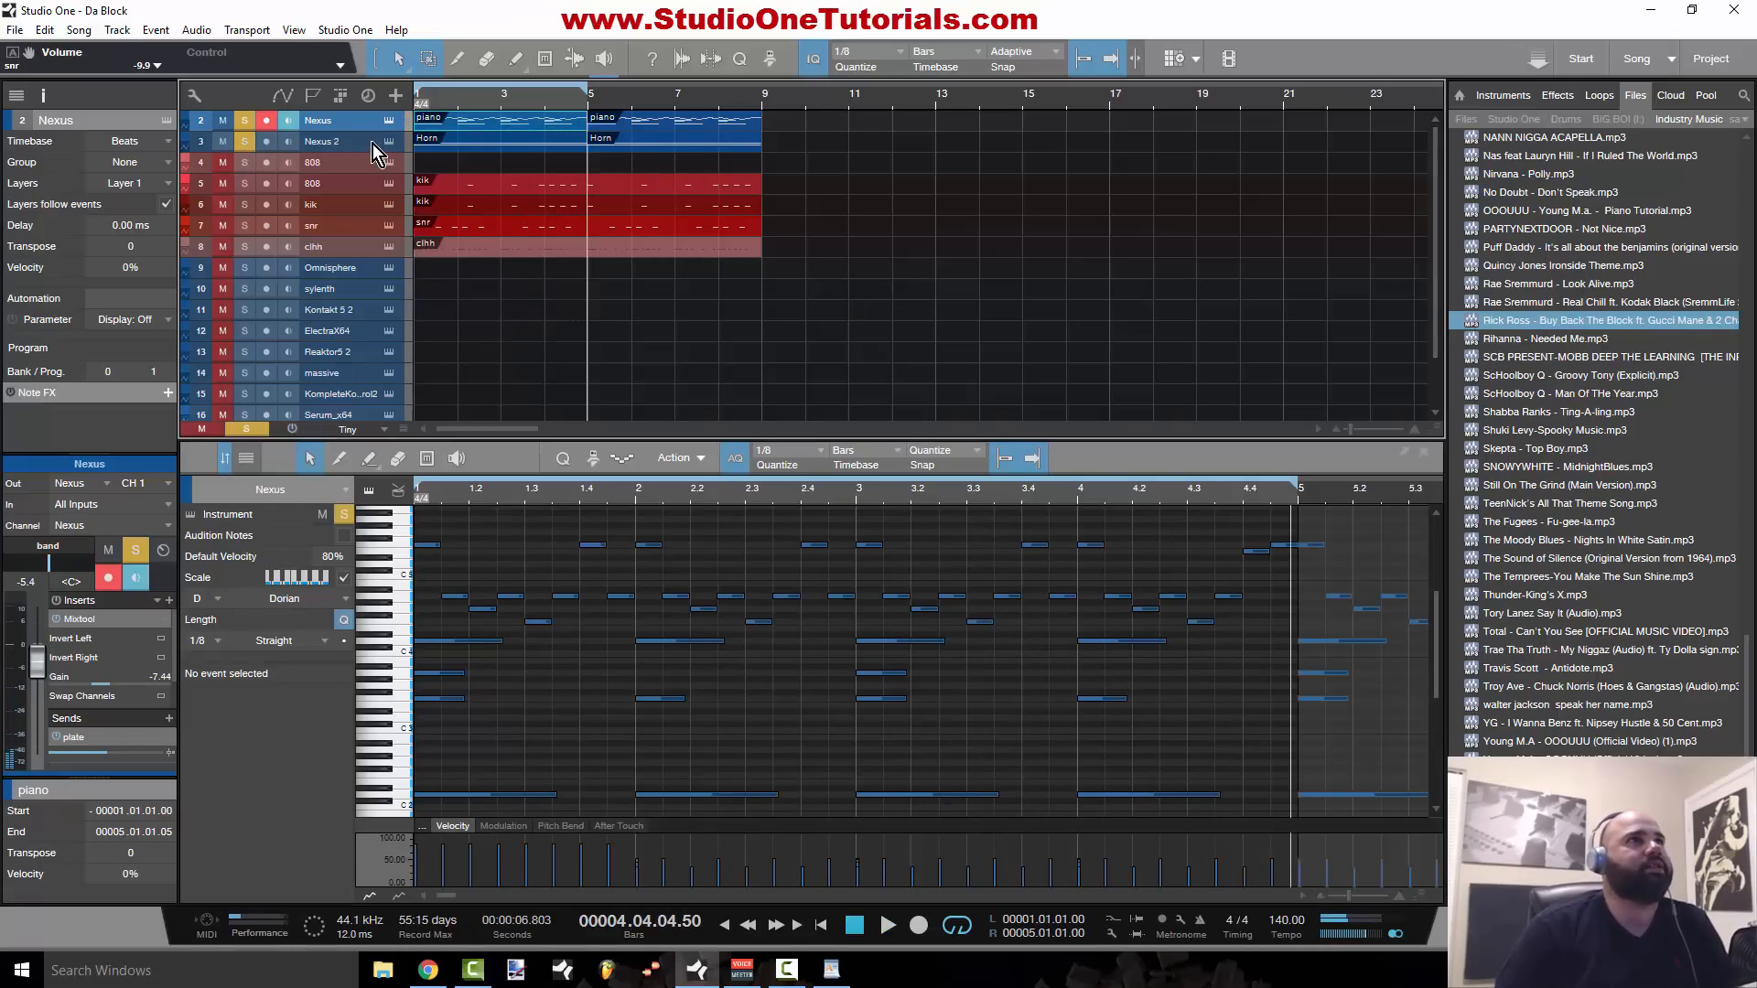
click(371, 145)
drag(527, 495, 686, 488)
drag(476, 557, 542, 701)
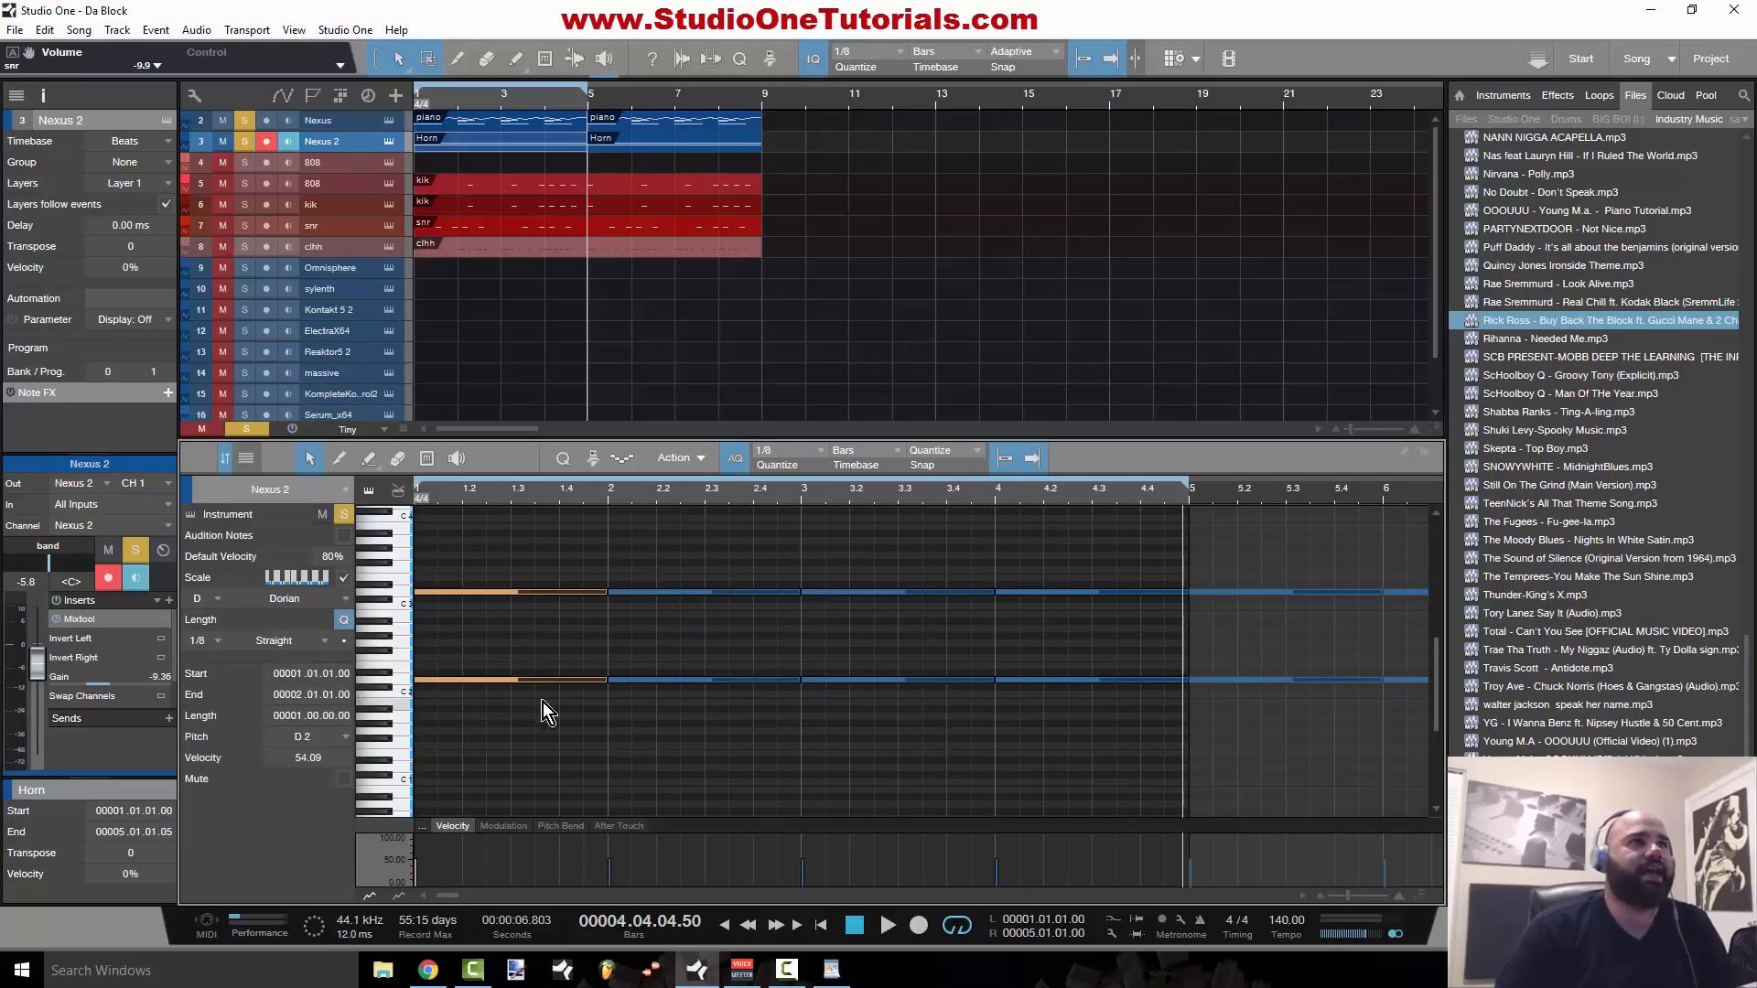
drag(655, 553, 730, 712)
drag(966, 716, 1063, 591)
click(953, 646)
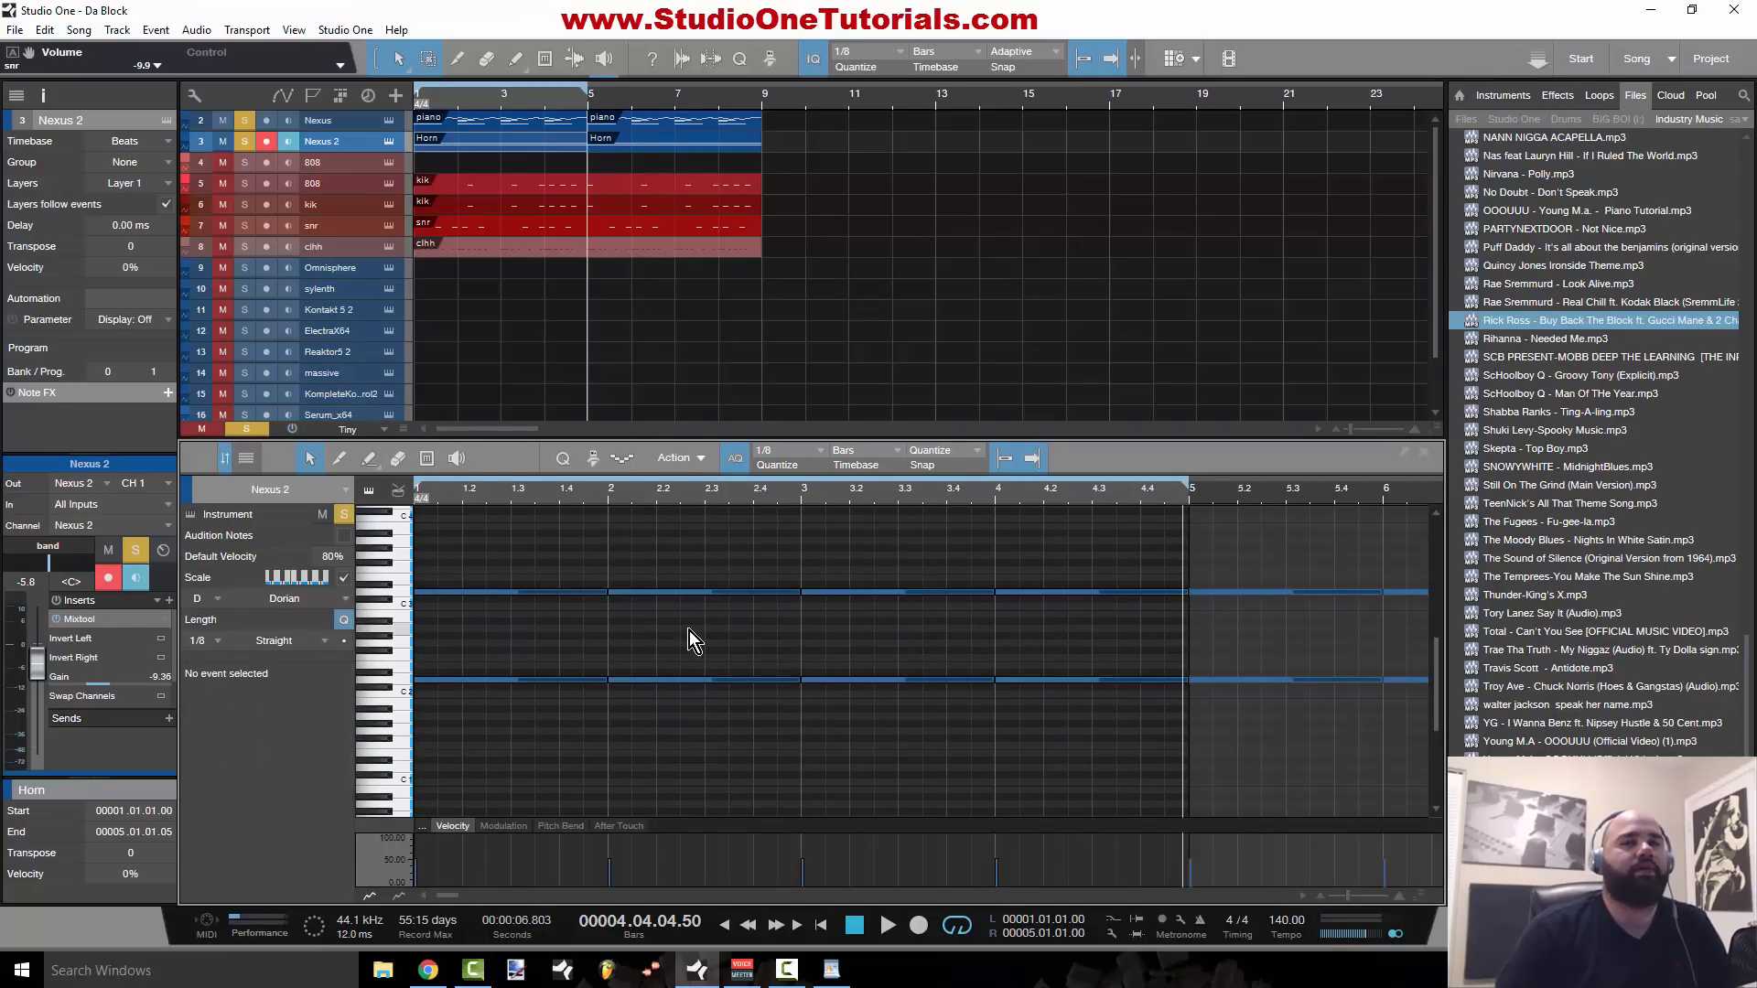
Step: Check the preset loaded on the Nexus 2 track and play the horns together with the piano from bar 1
click(391, 144)
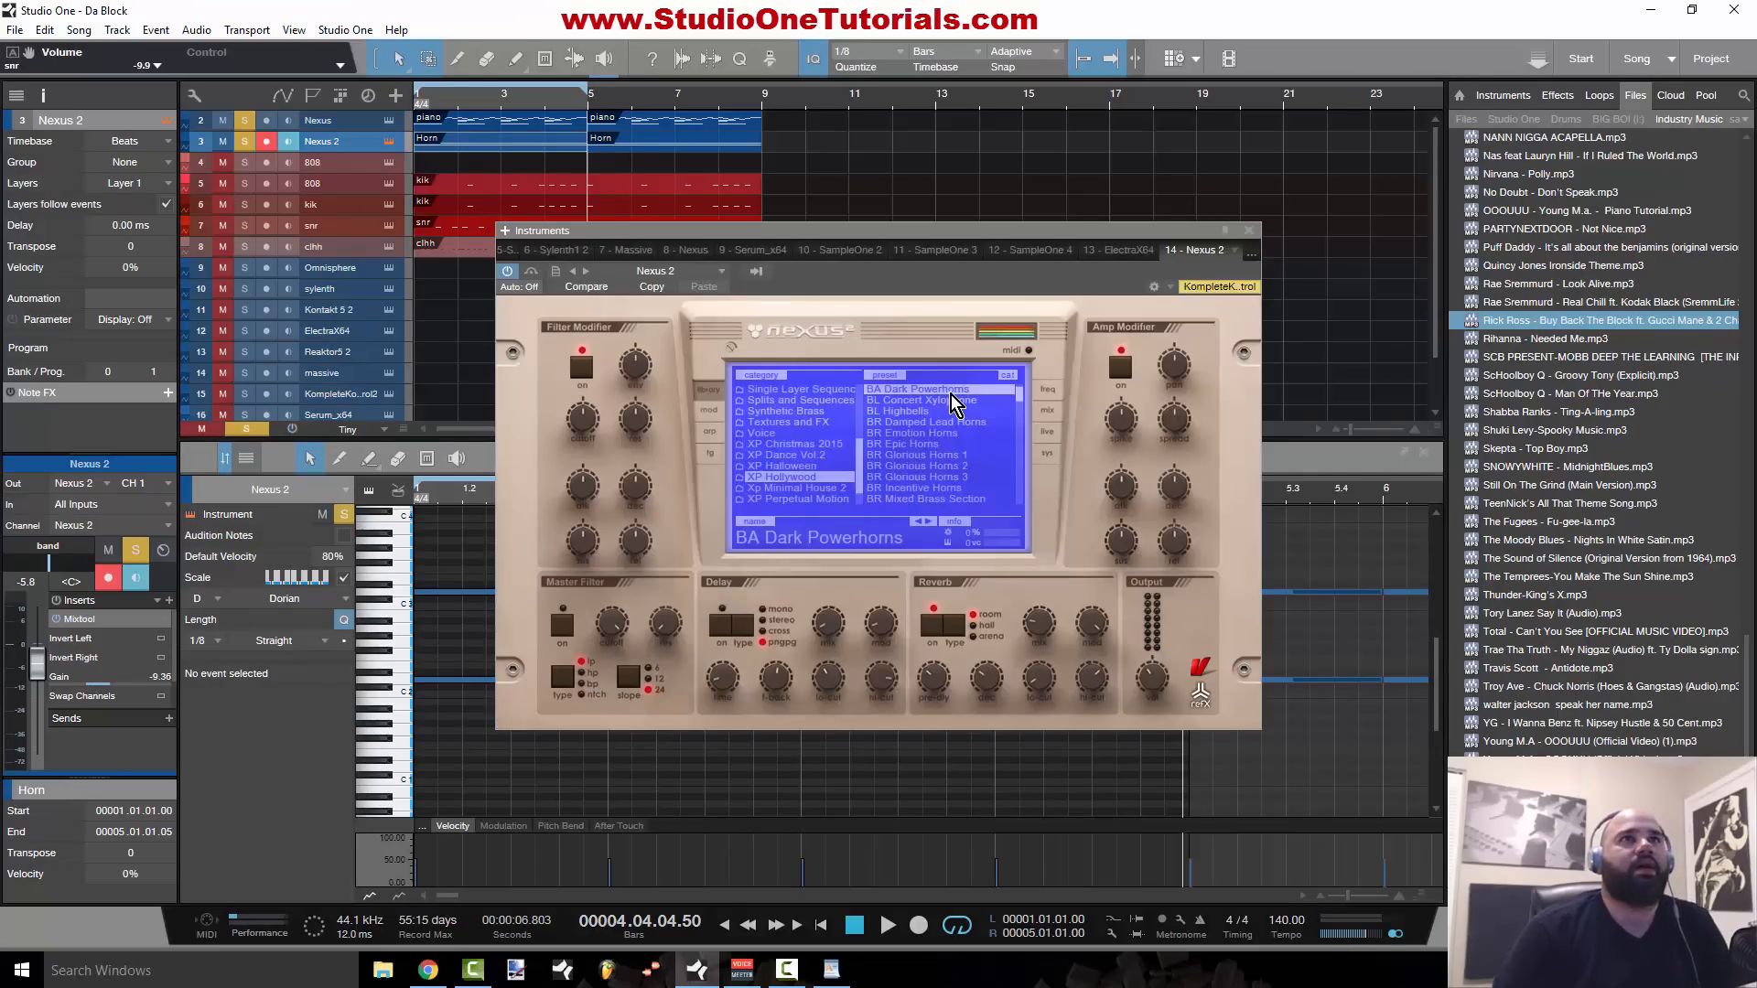
click(1249, 232)
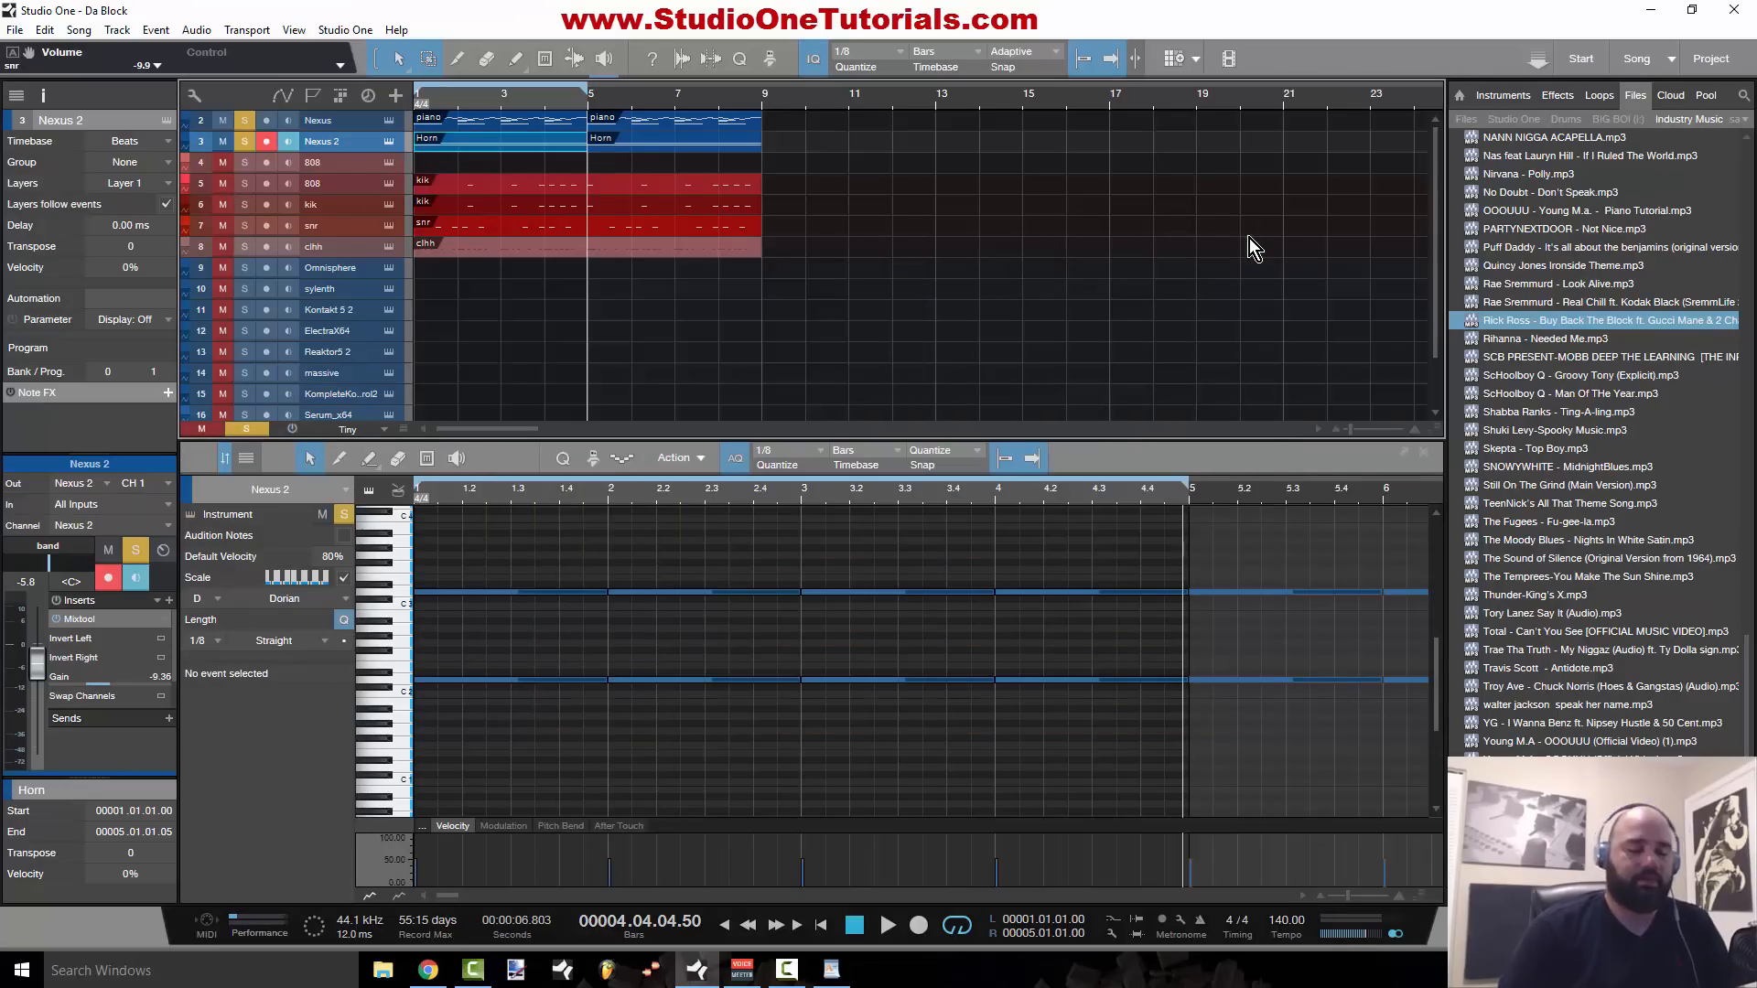
key(comma)
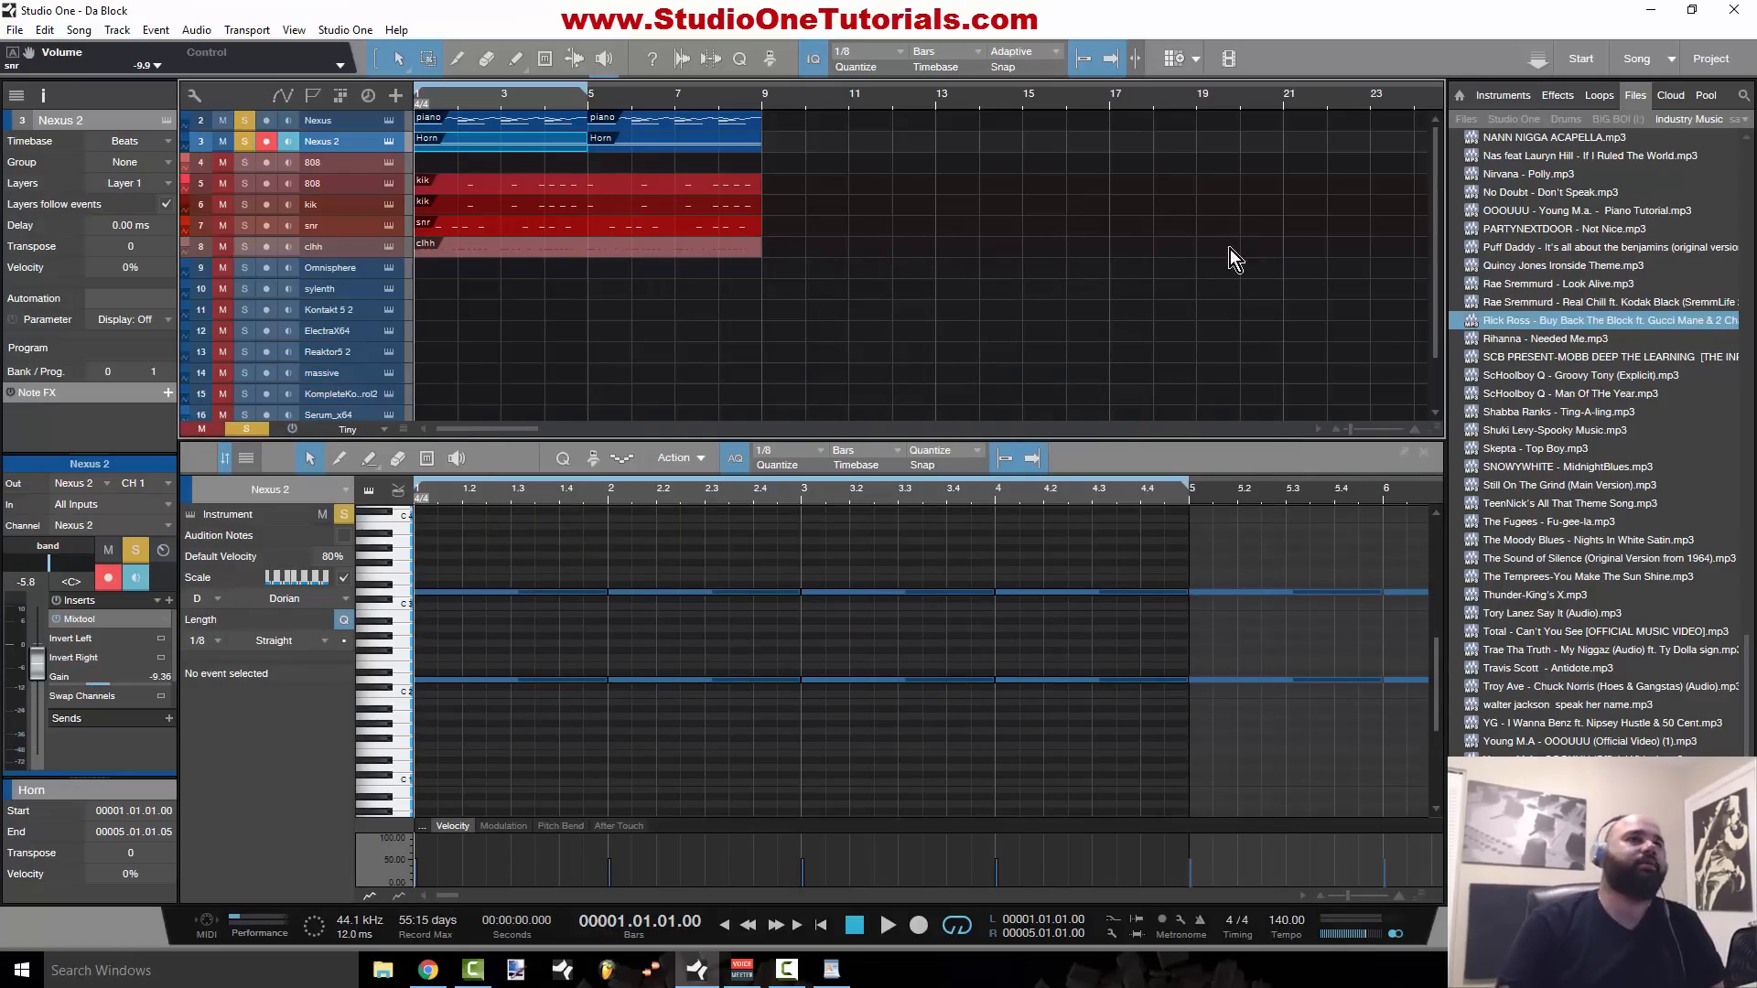
key(space)
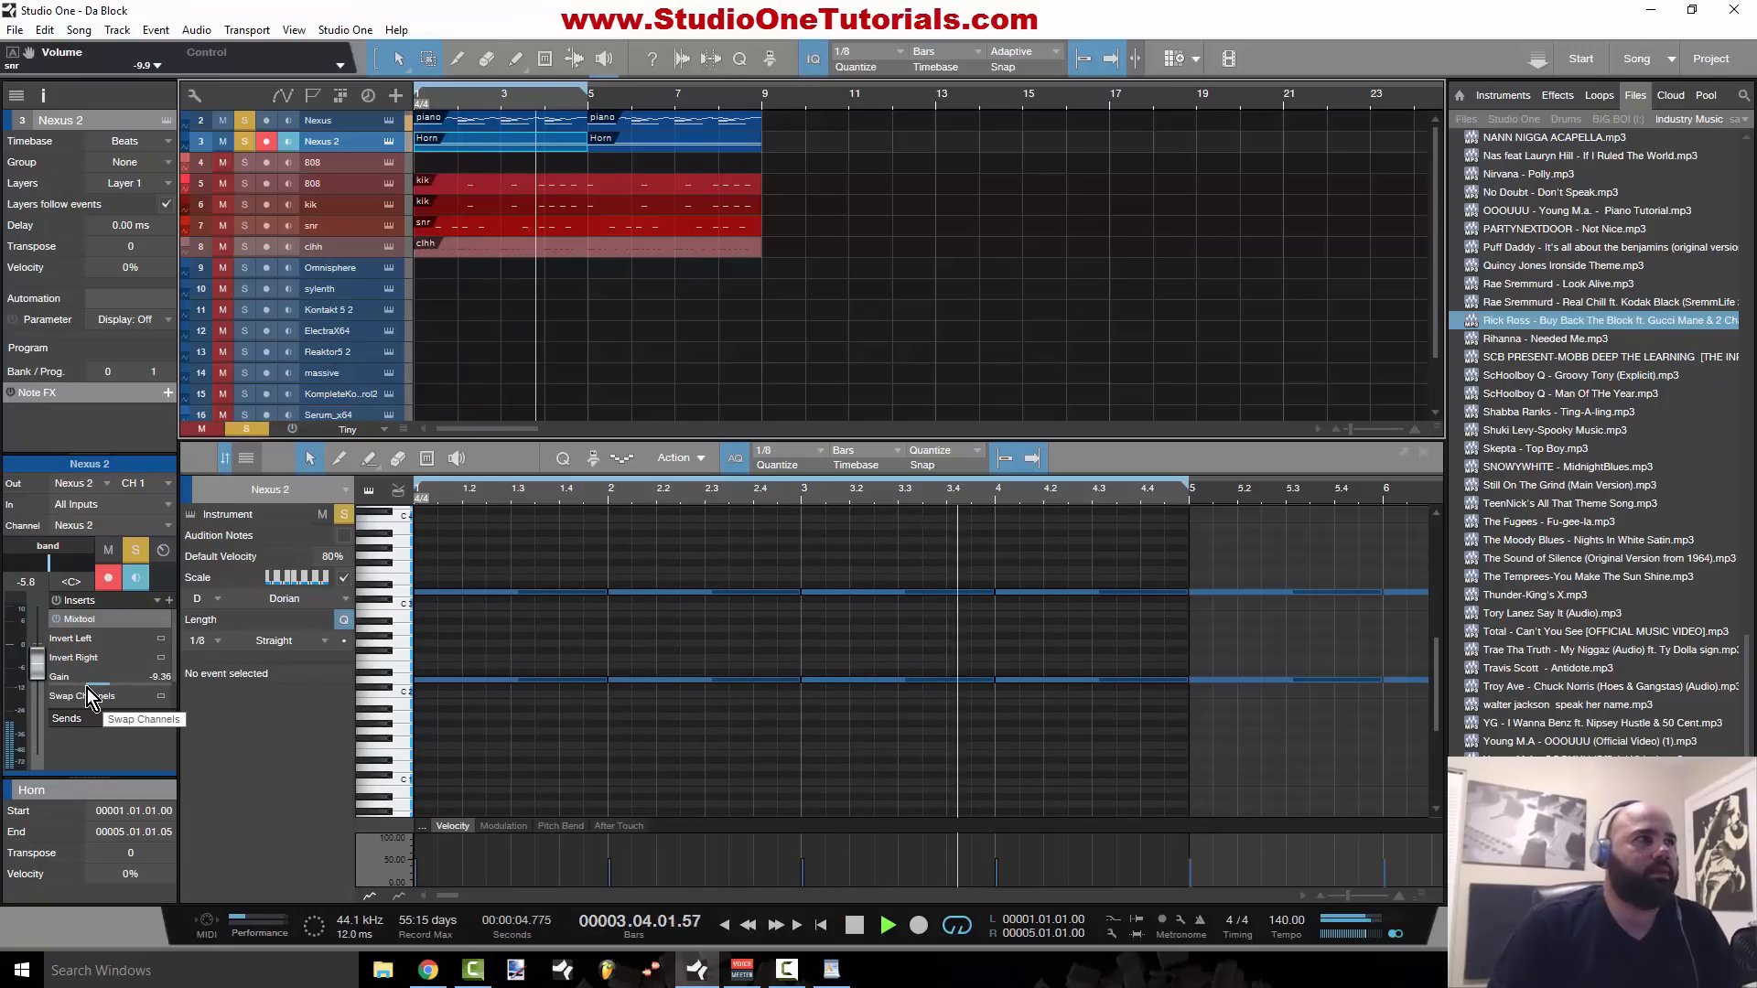
key(space)
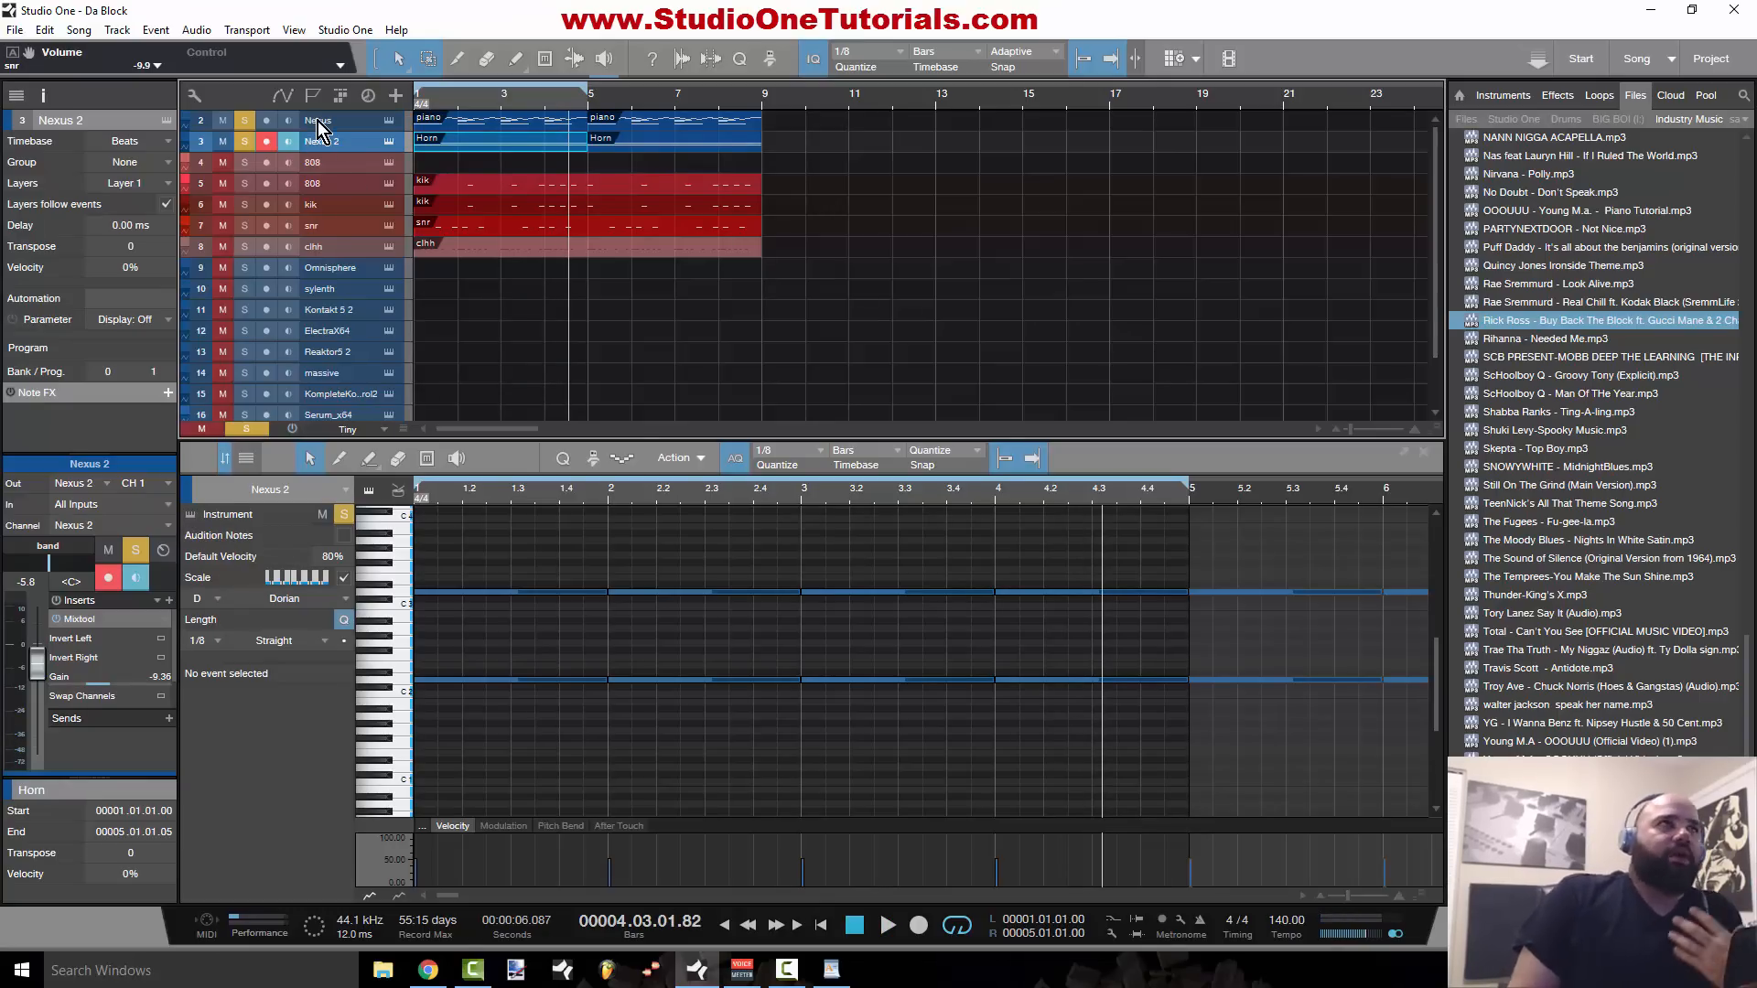
Step: Check the Nexus track's piano preset and enlarge the channel section to show all of the track's inserts
click(287, 140)
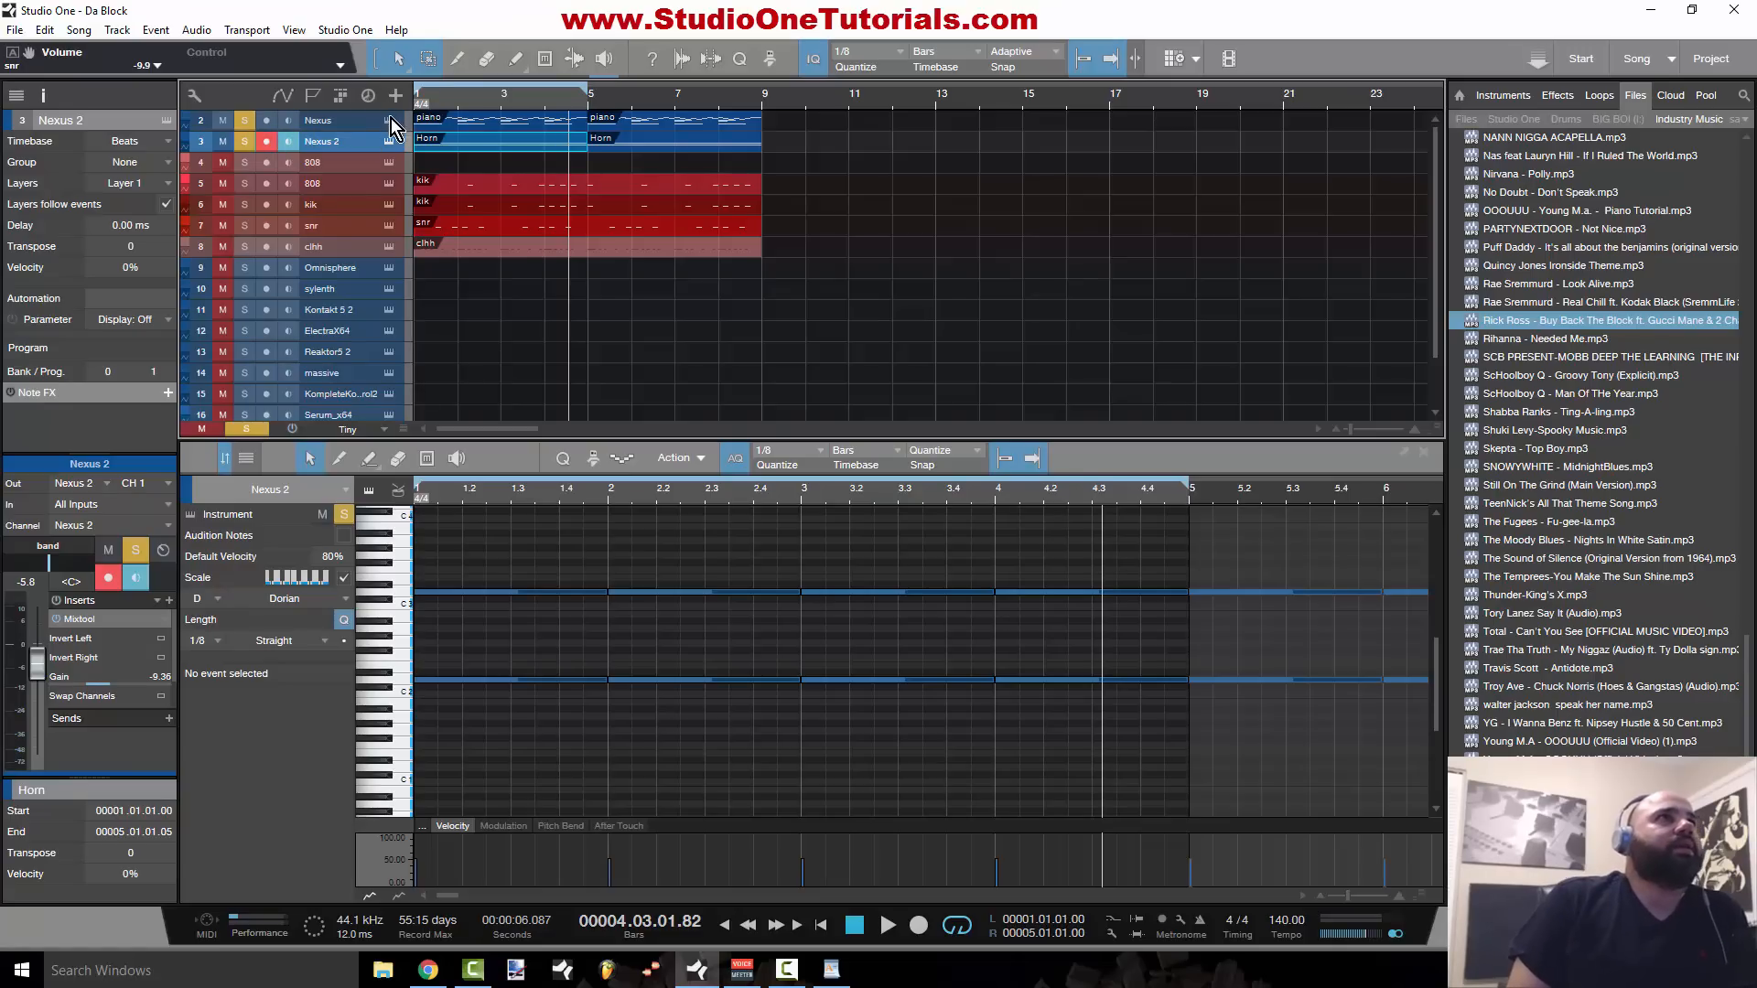
click(389, 121)
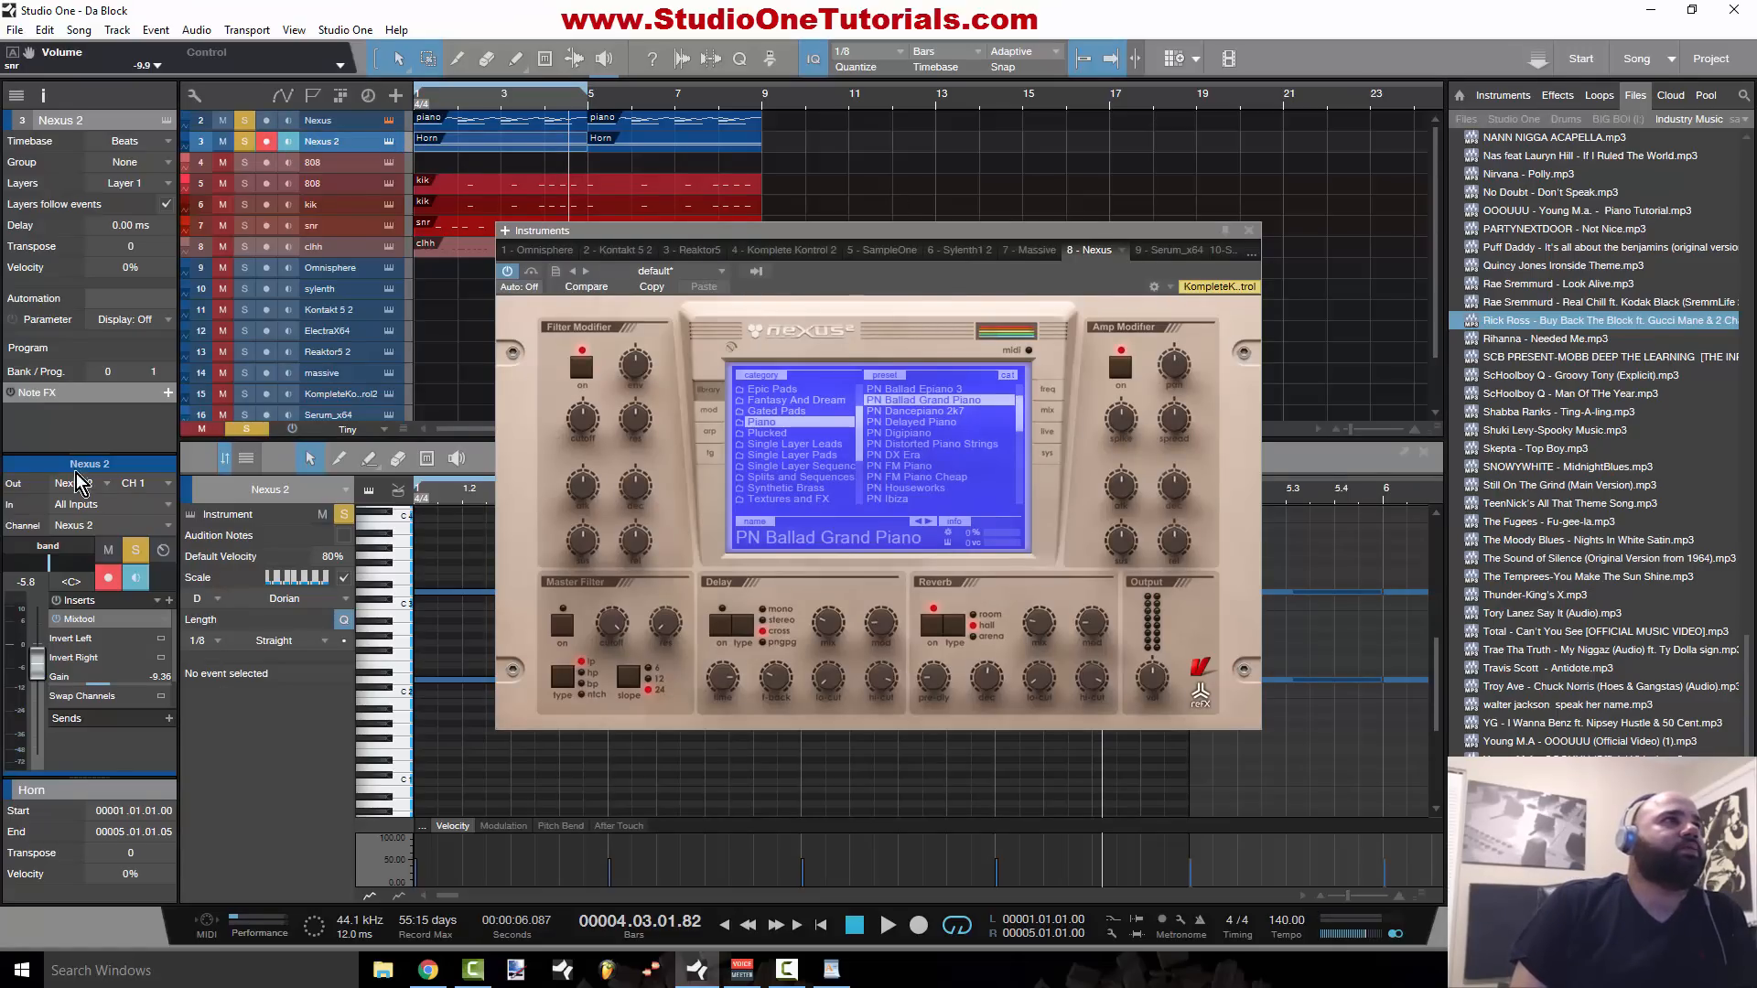
drag(78, 453, 85, 242)
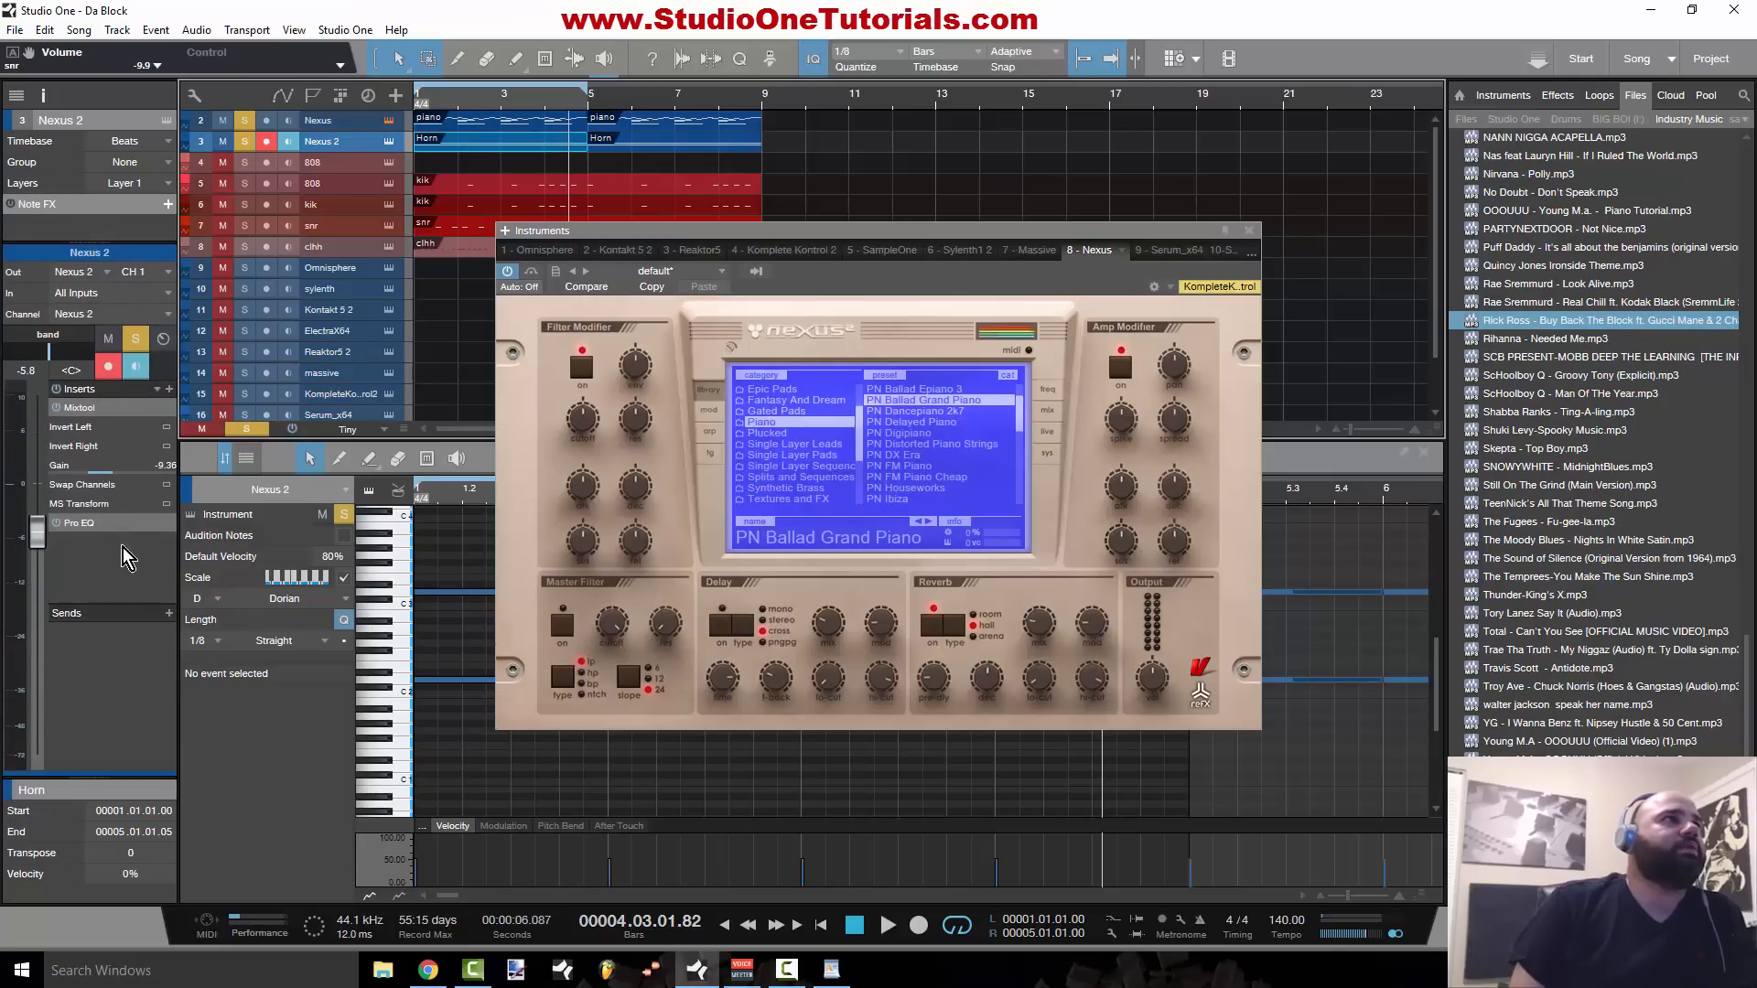
click(360, 123)
click(1248, 231)
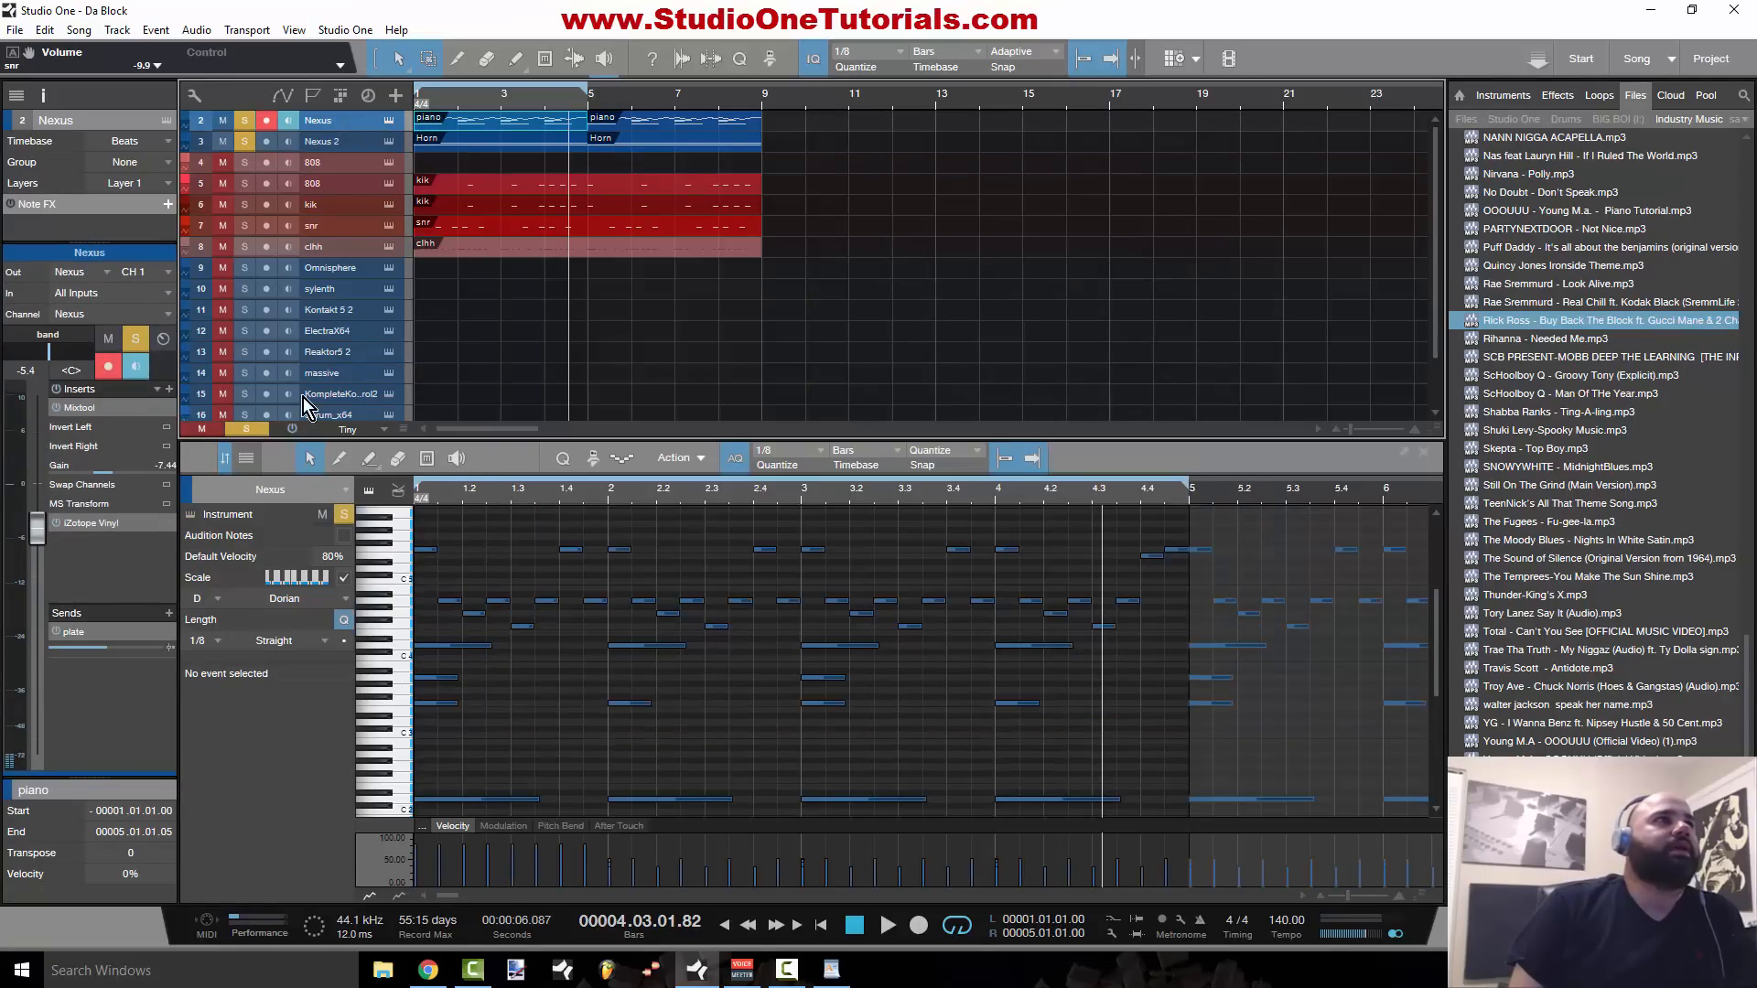
Step: Open the iZotope Vinyl insert on the Nexus track and play the loop from the start with the effect off
double_click(80, 525)
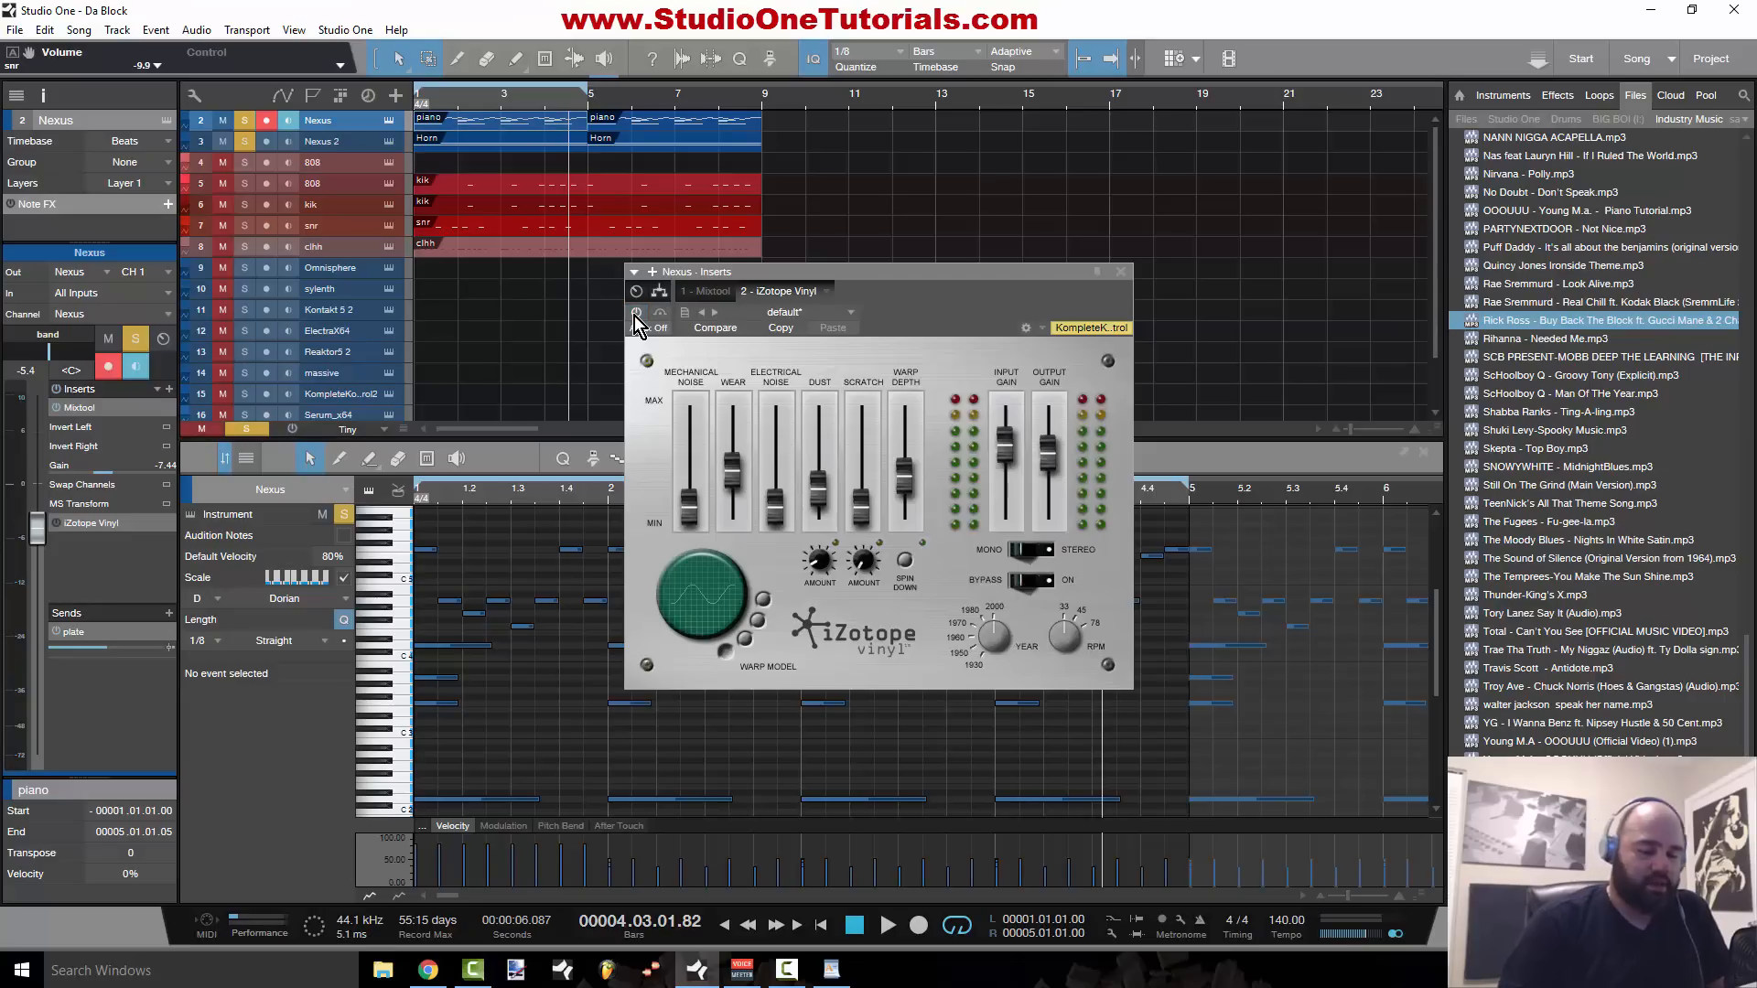
key(Home)
key(space)
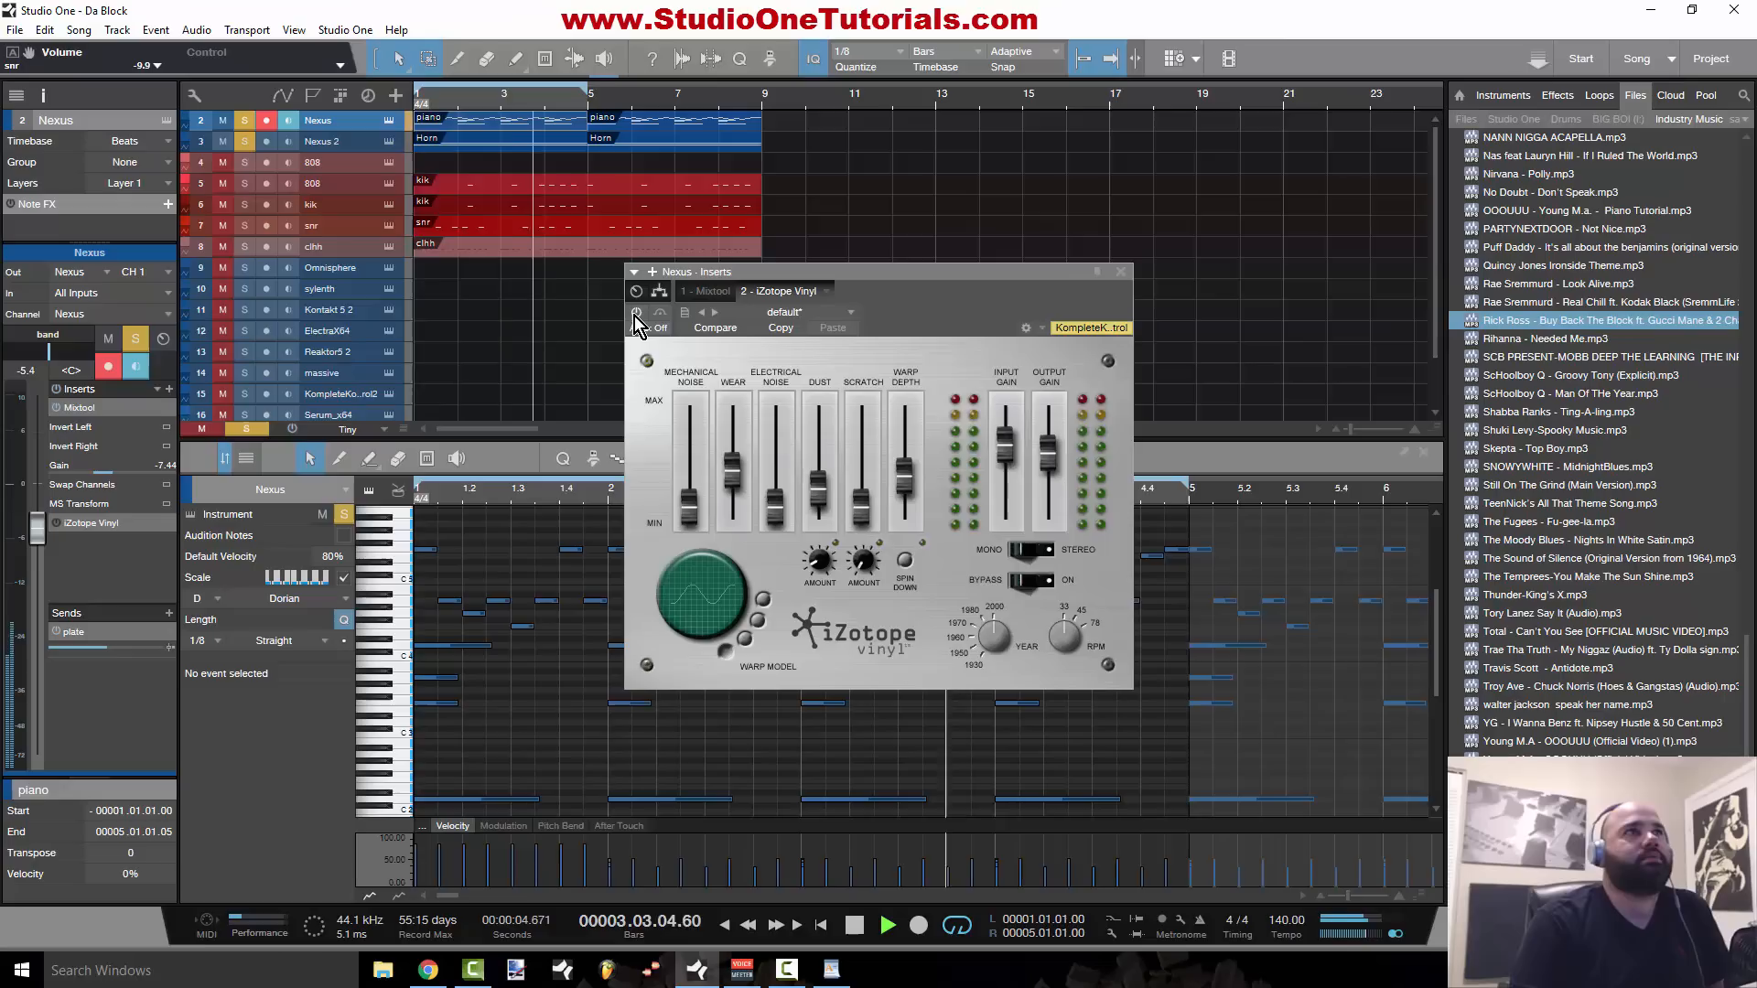
key(space)
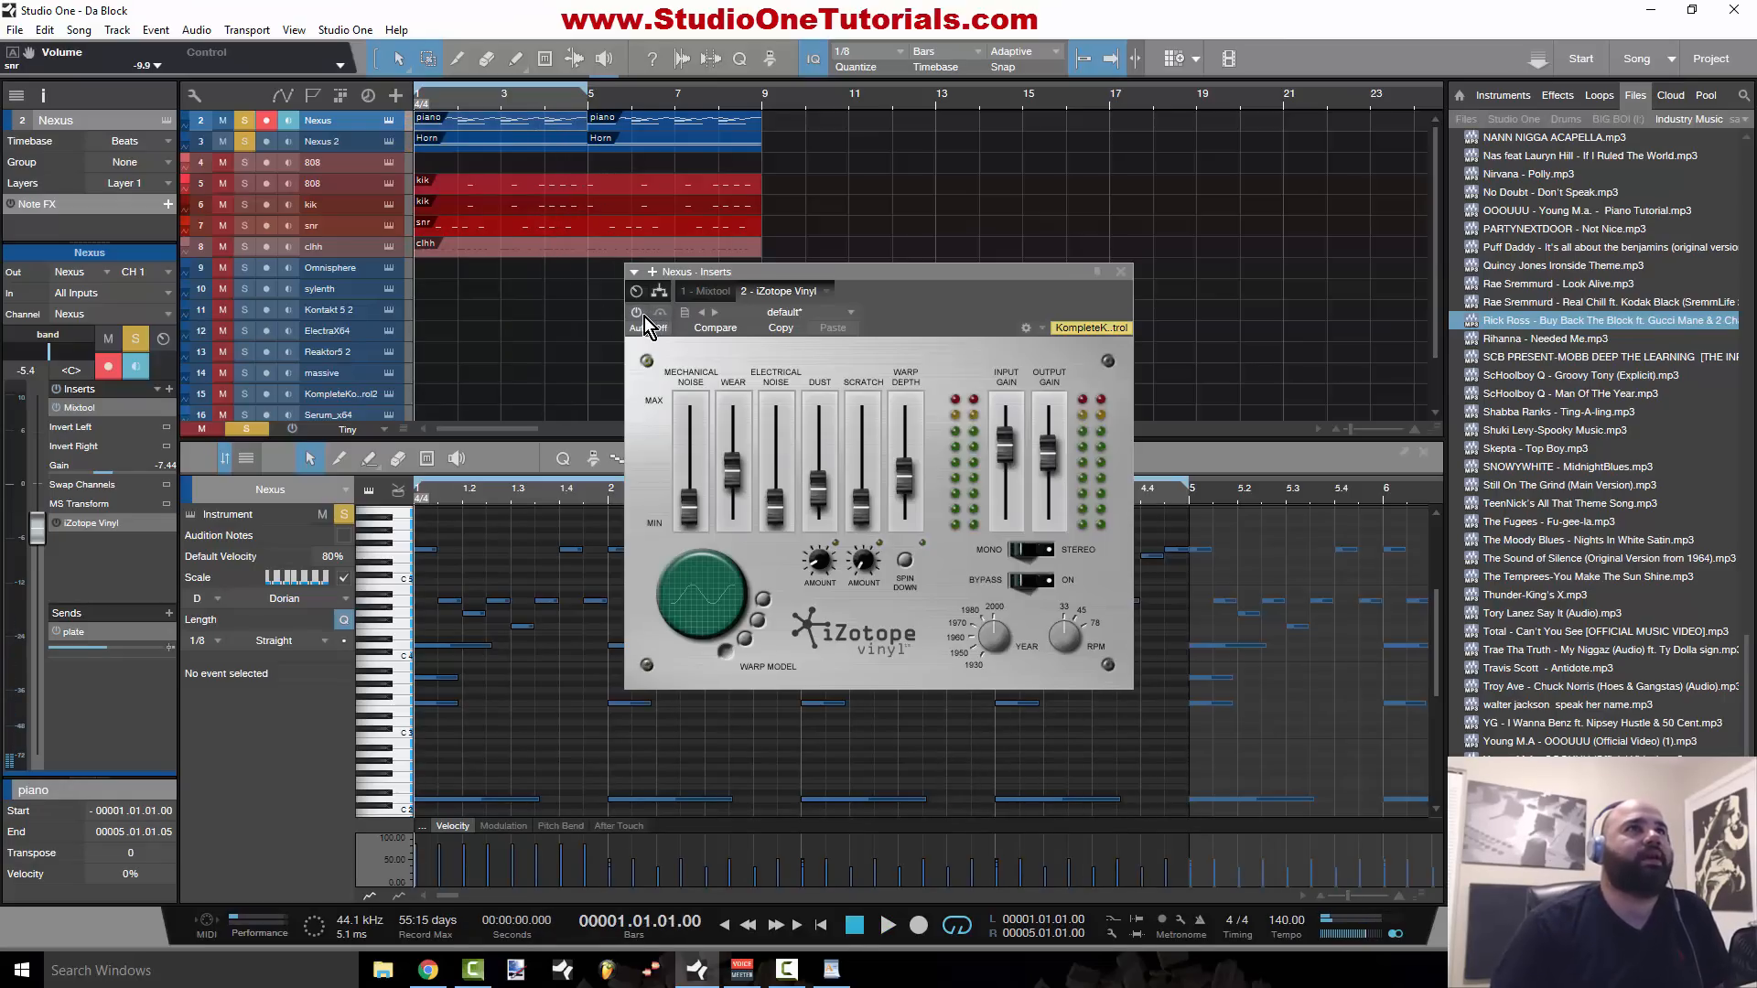
Step: Play the loop with iZotope Vinyl turned on and toggle the Nexus track's plate send during playback
key(space)
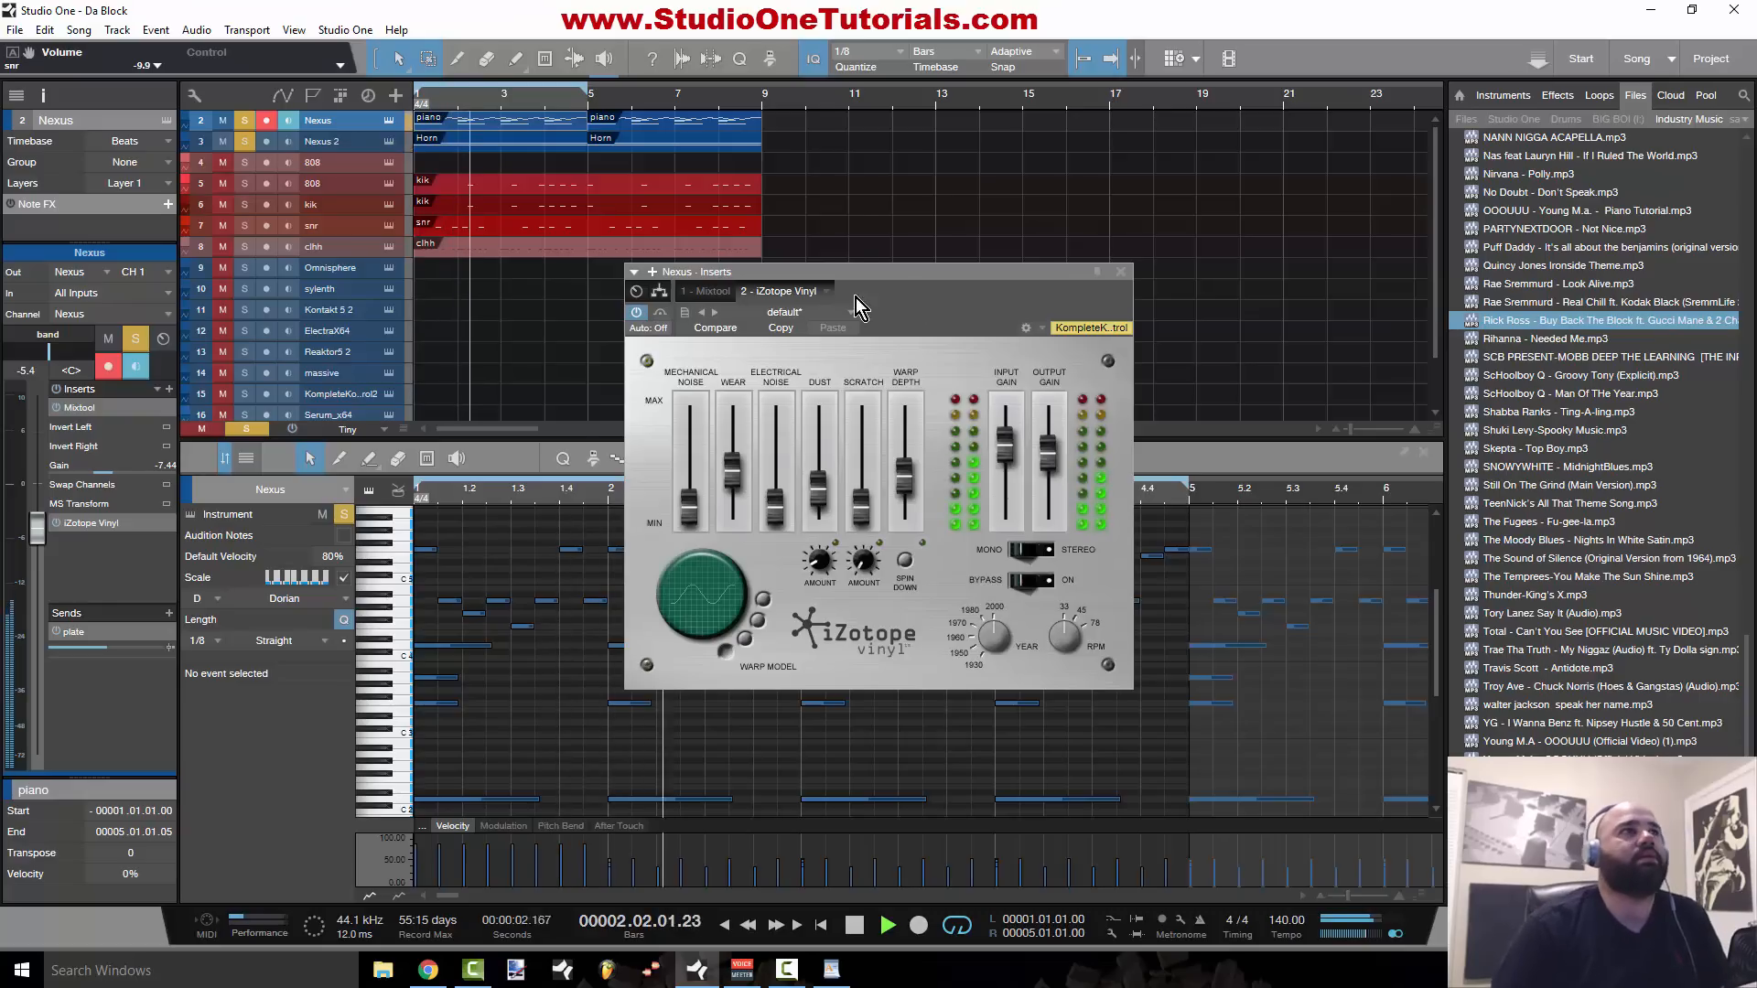
click(57, 633)
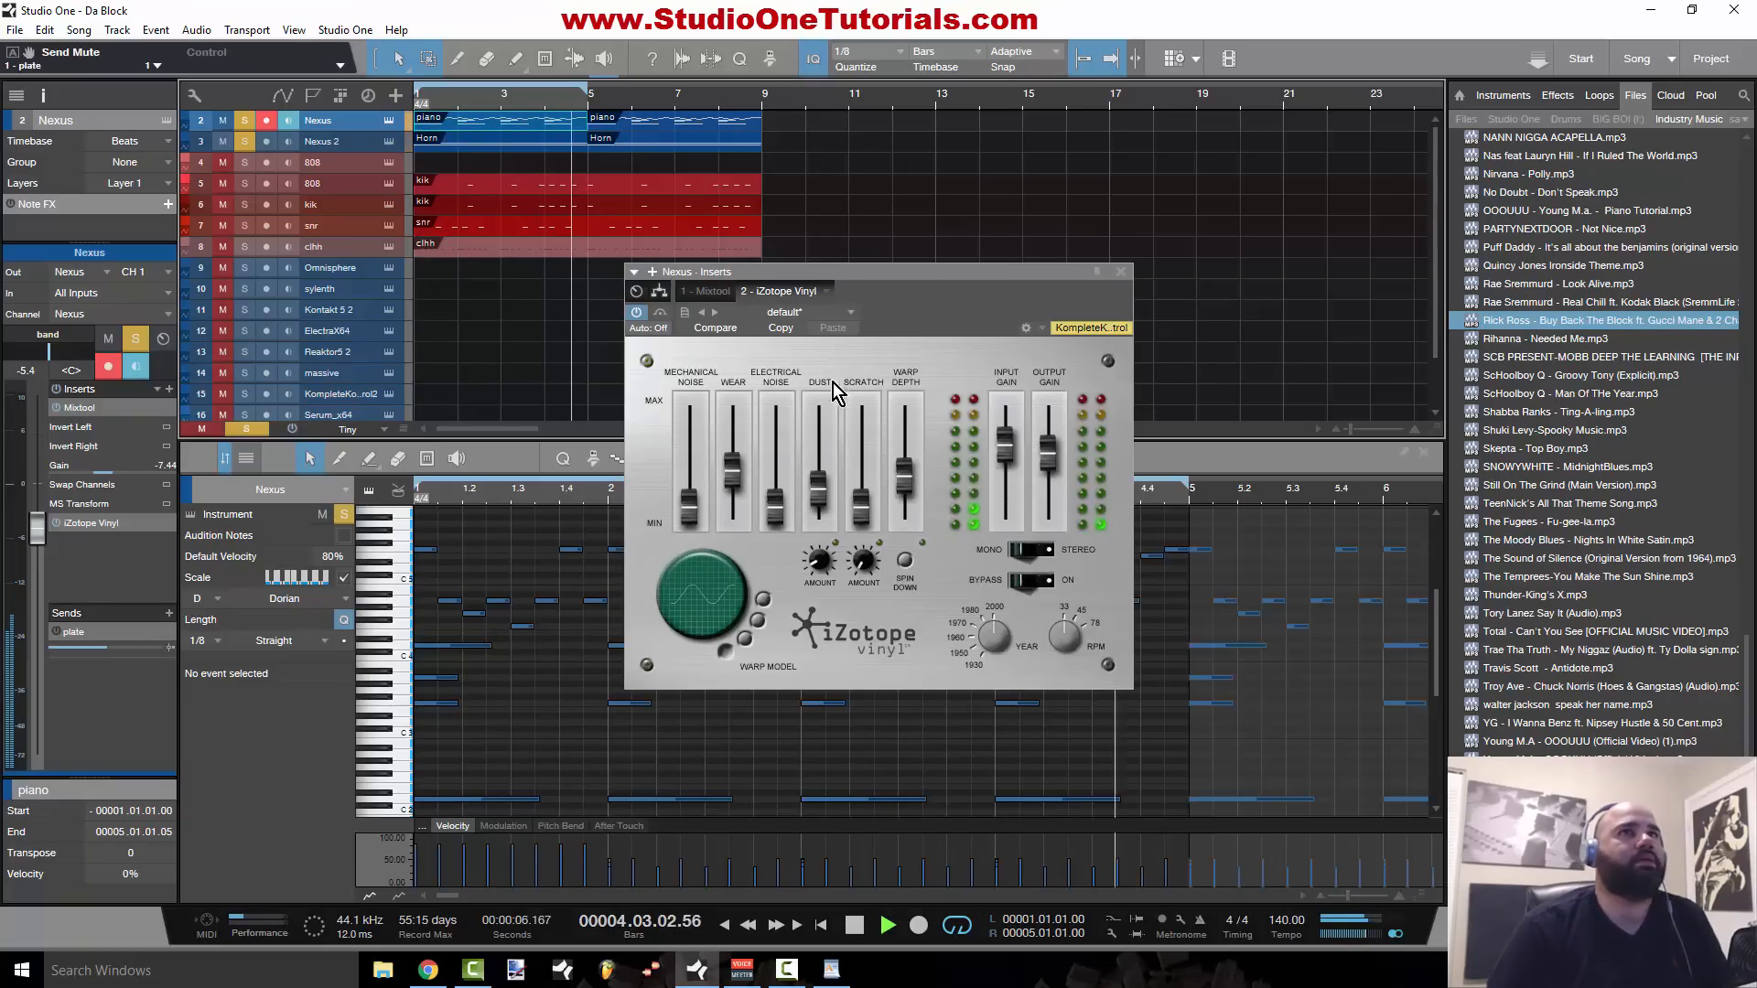
key(space)
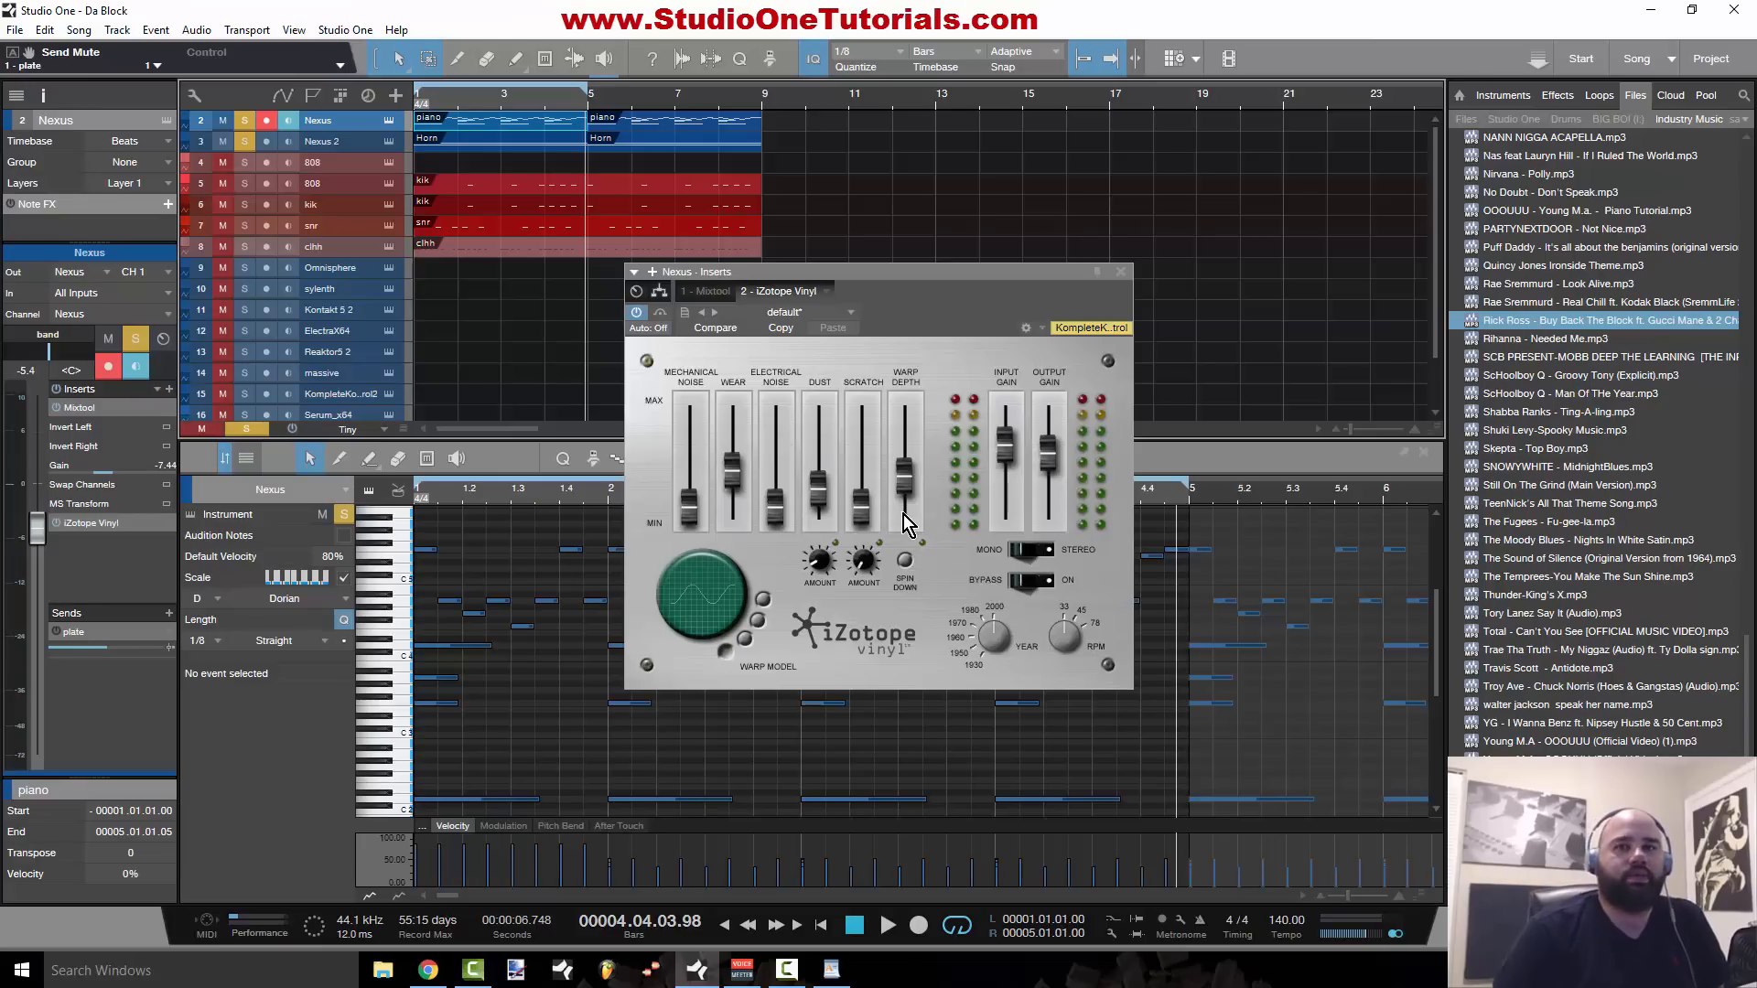
Step: Audition iZotope Vinyl's Warp Depth at 100% over the loop, and set it to about 33%
key(space)
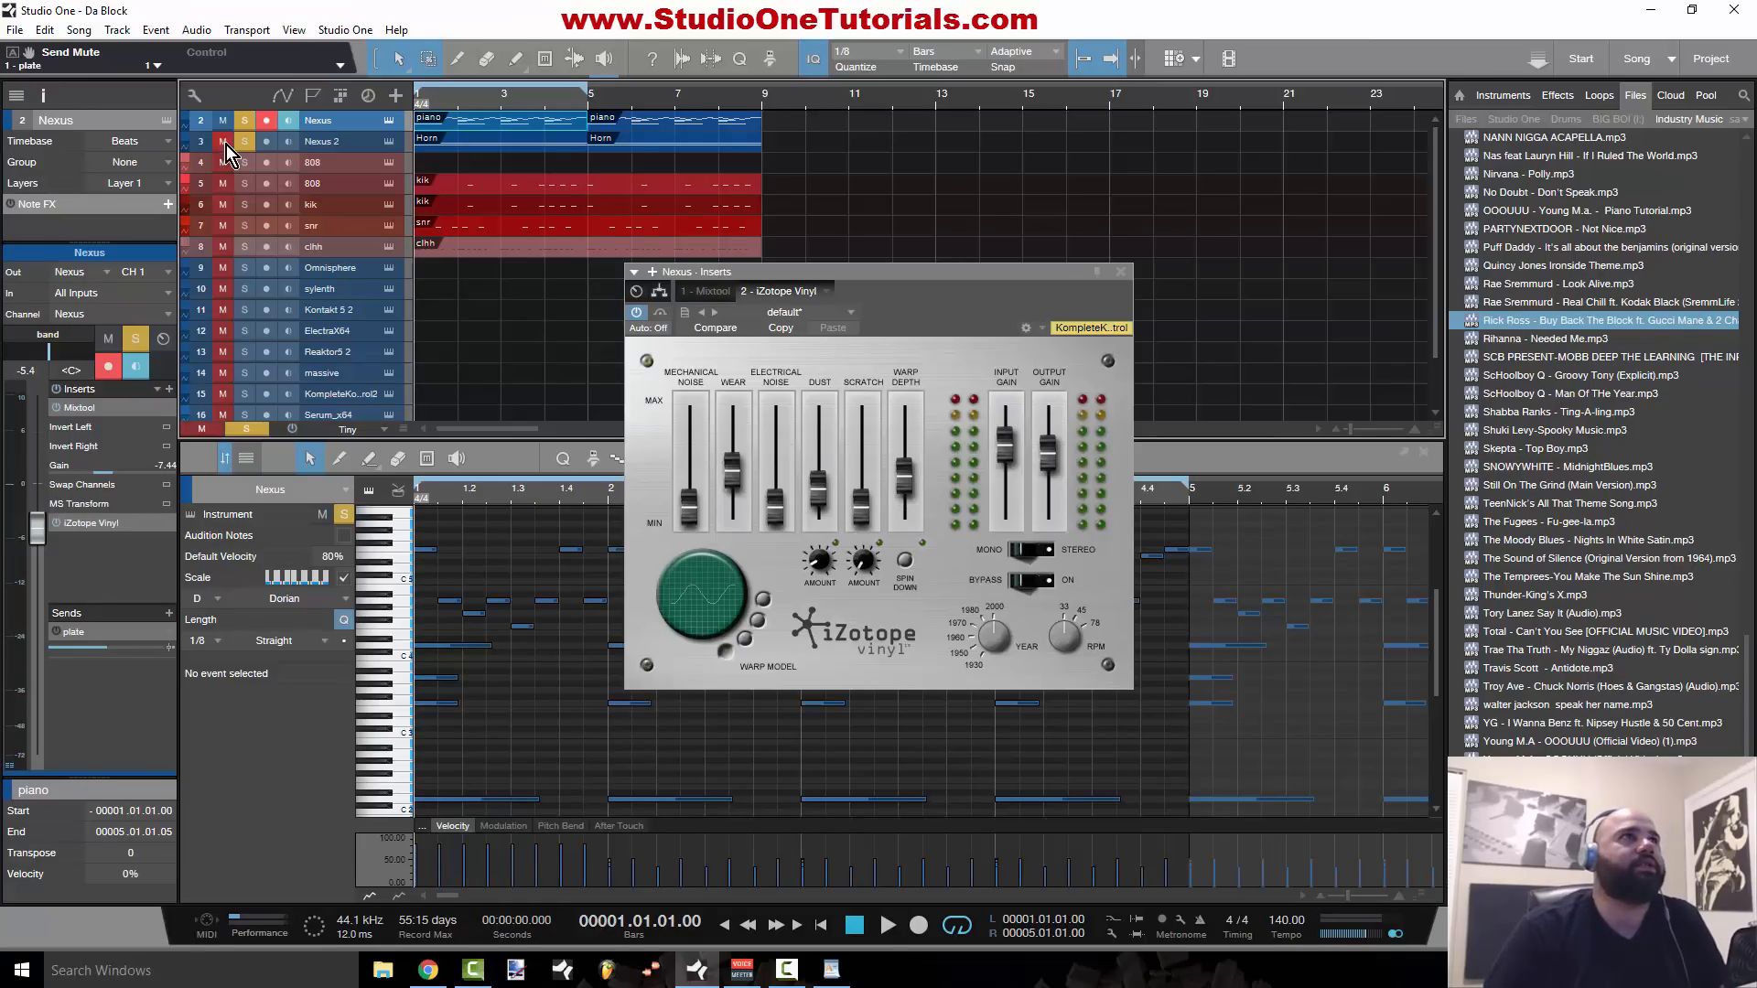
drag(908, 474, 919, 420)
key(space)
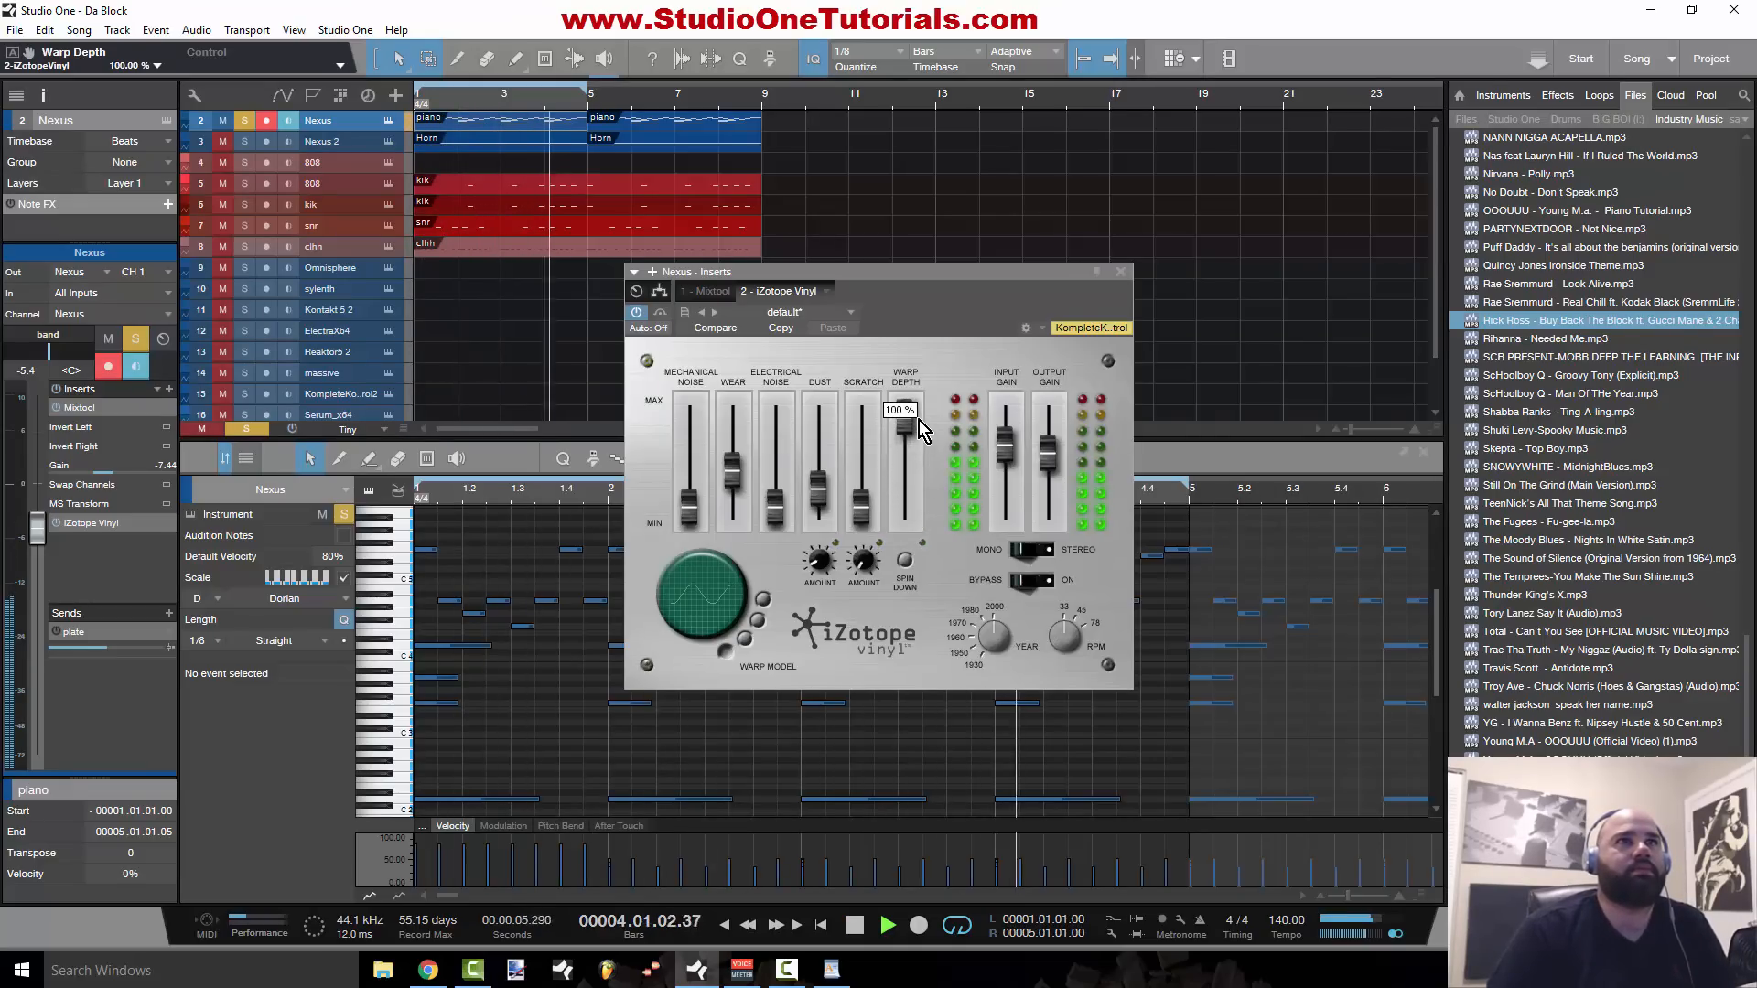
key(space)
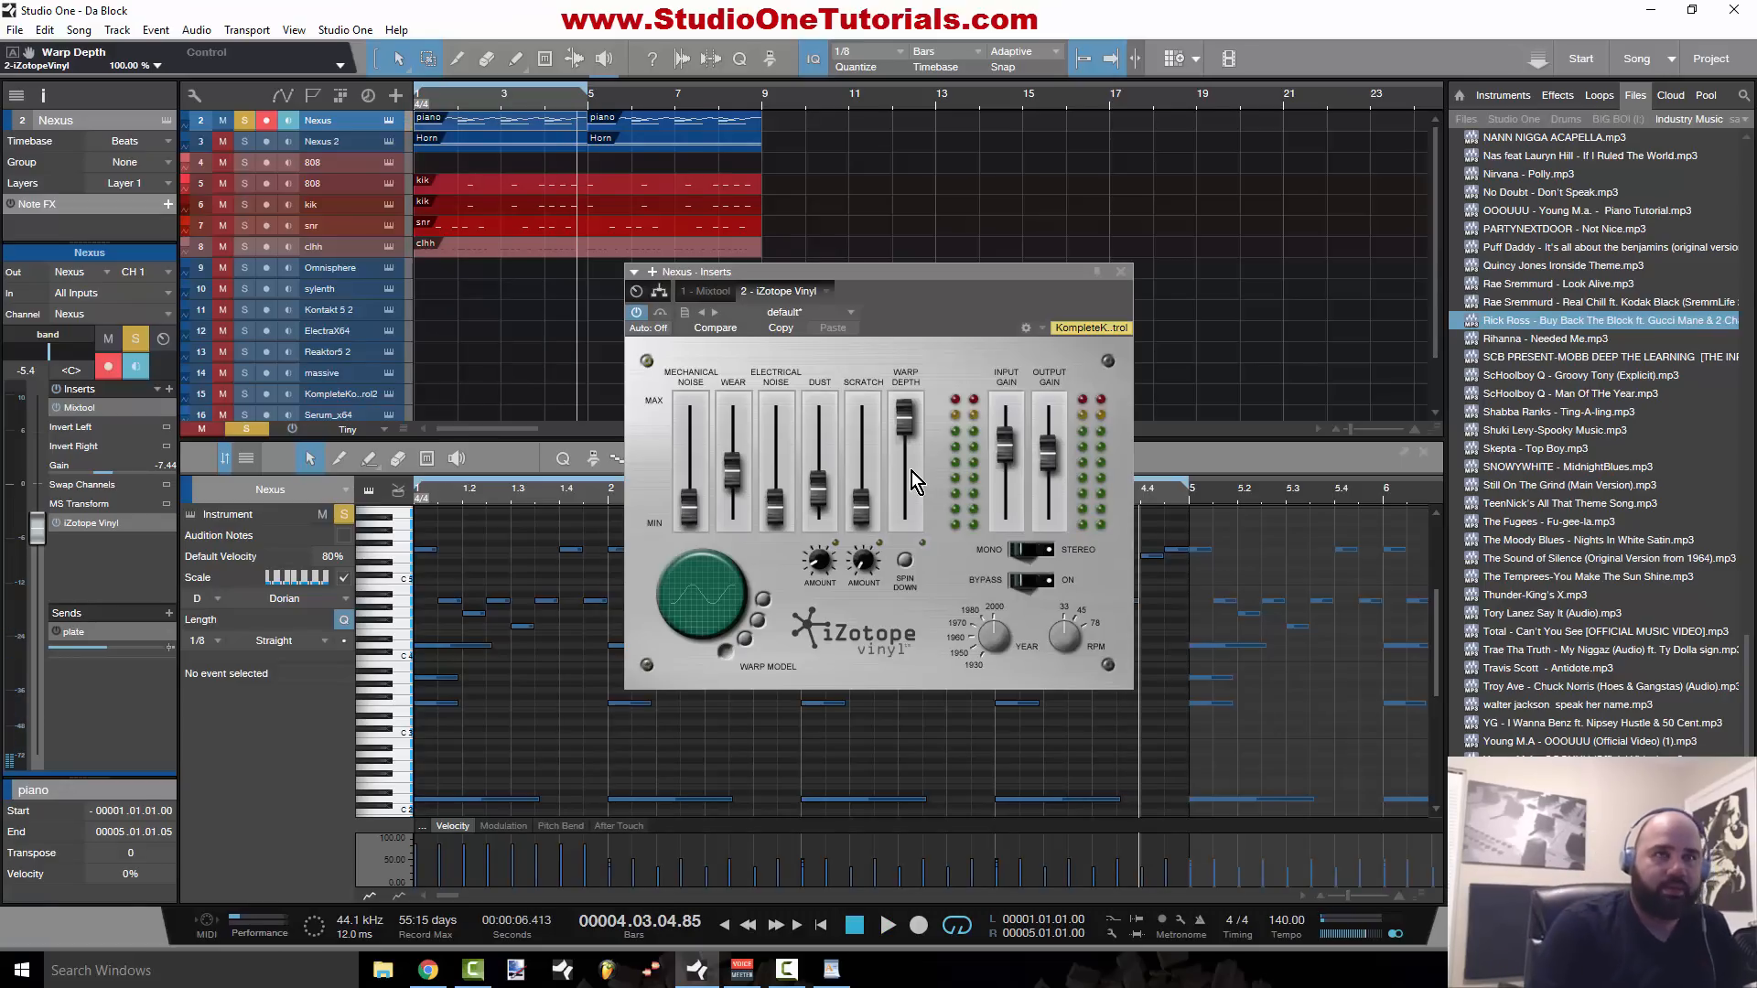
key(space)
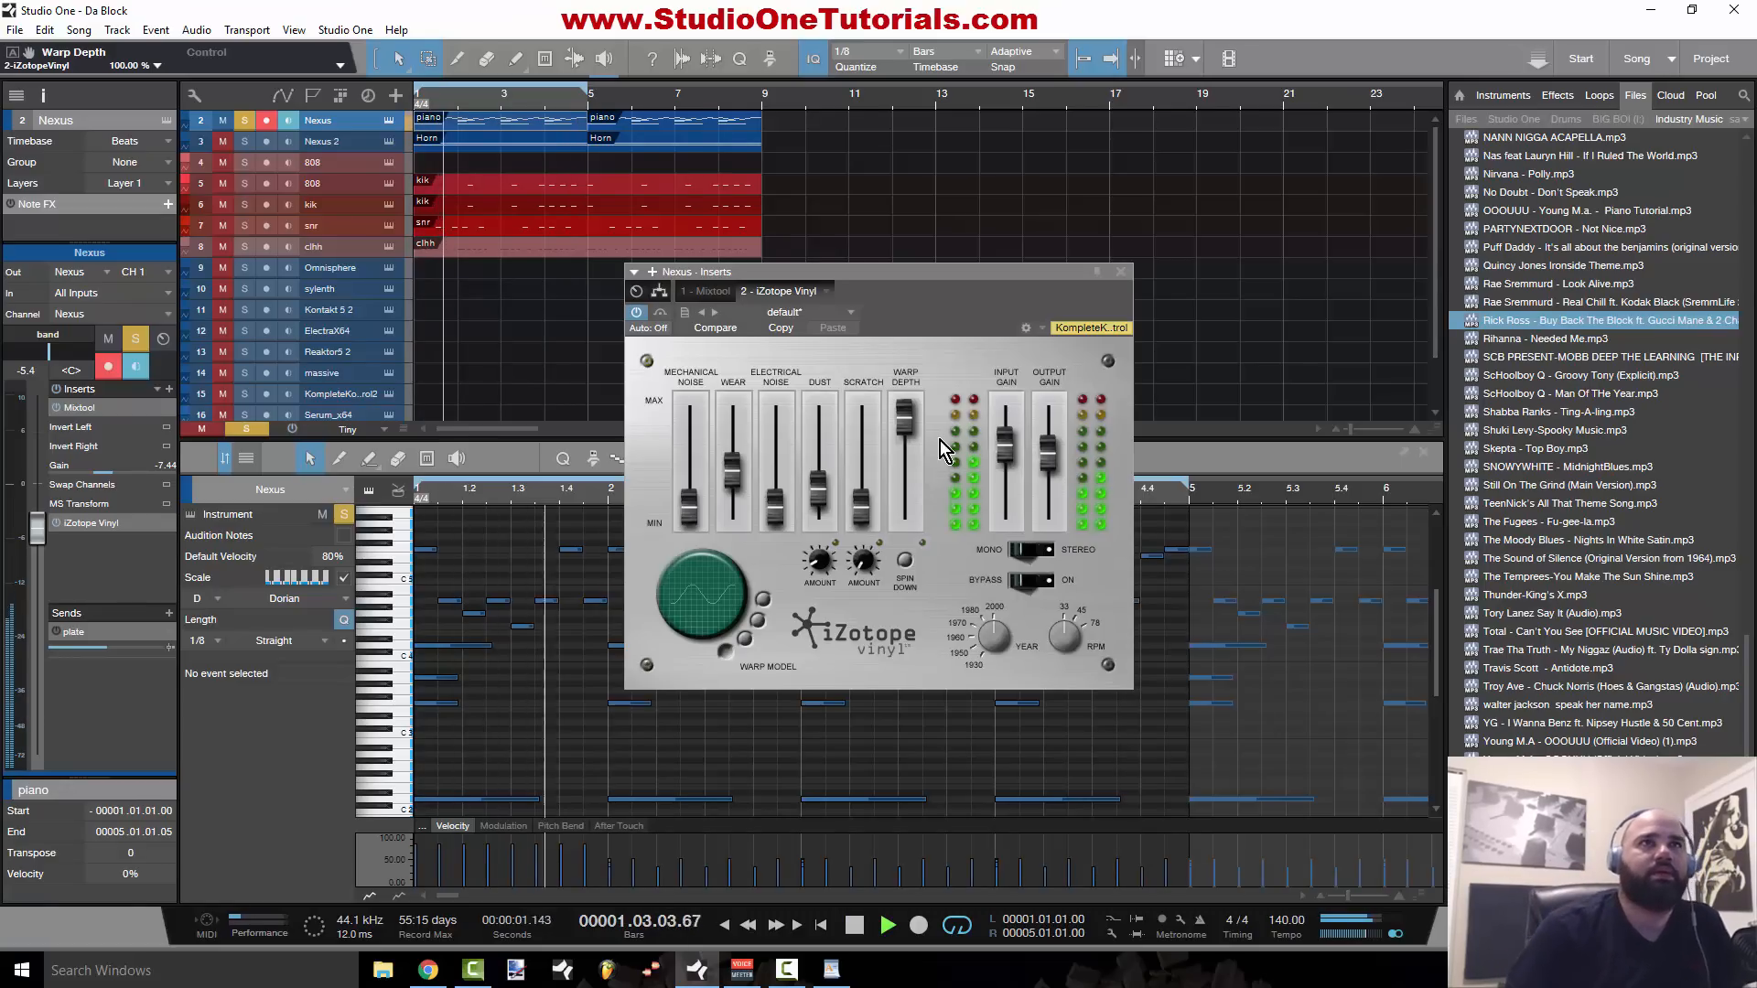
drag(915, 423, 908, 485)
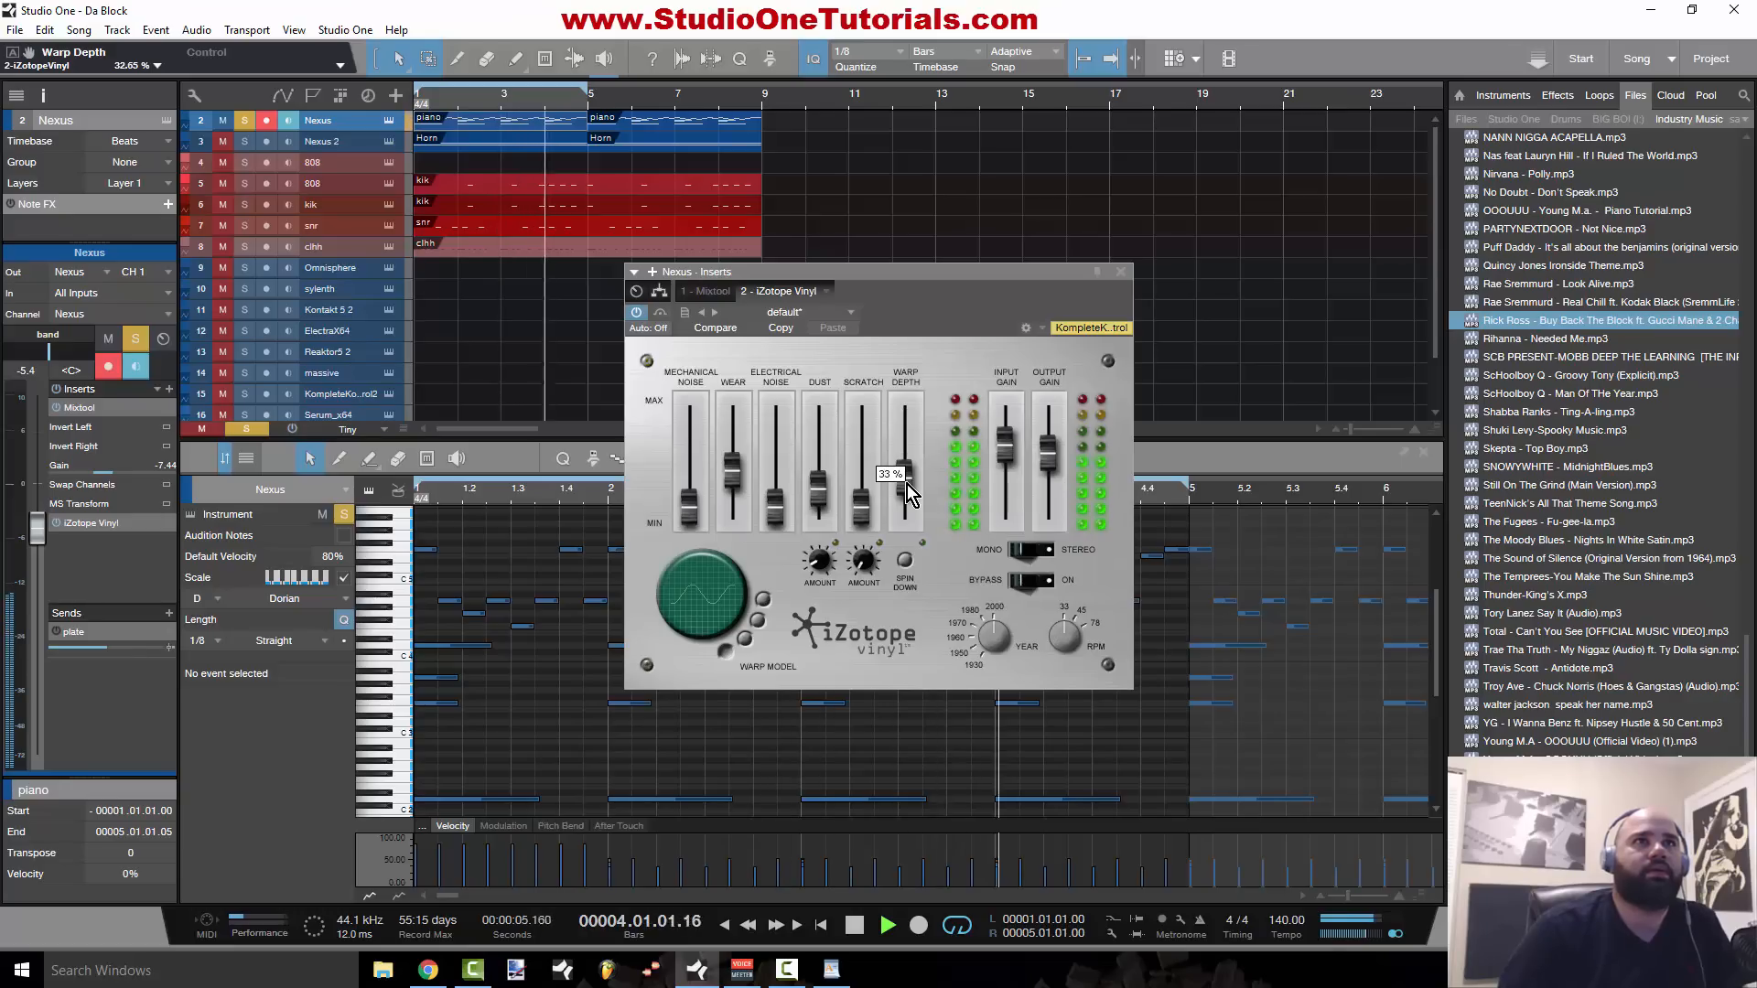
key(space)
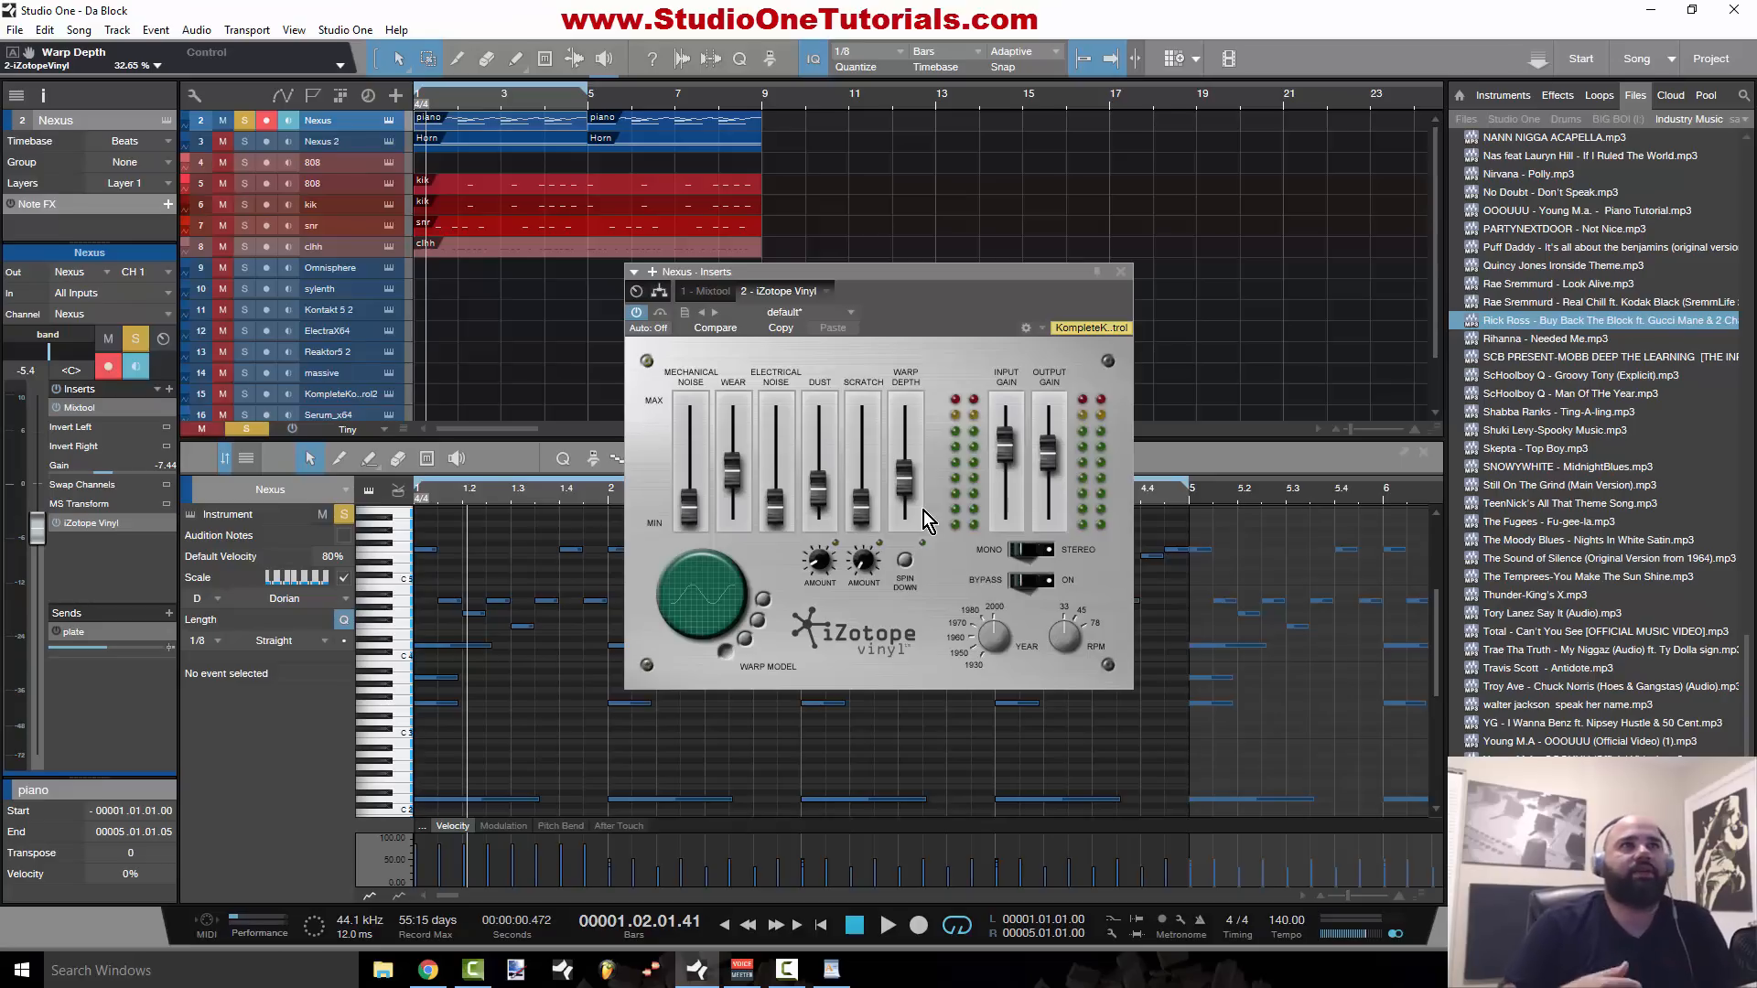
Step: Add the SoundToys Decapitator insert to the Nexus track and choose style E while the loop plays
click(170, 389)
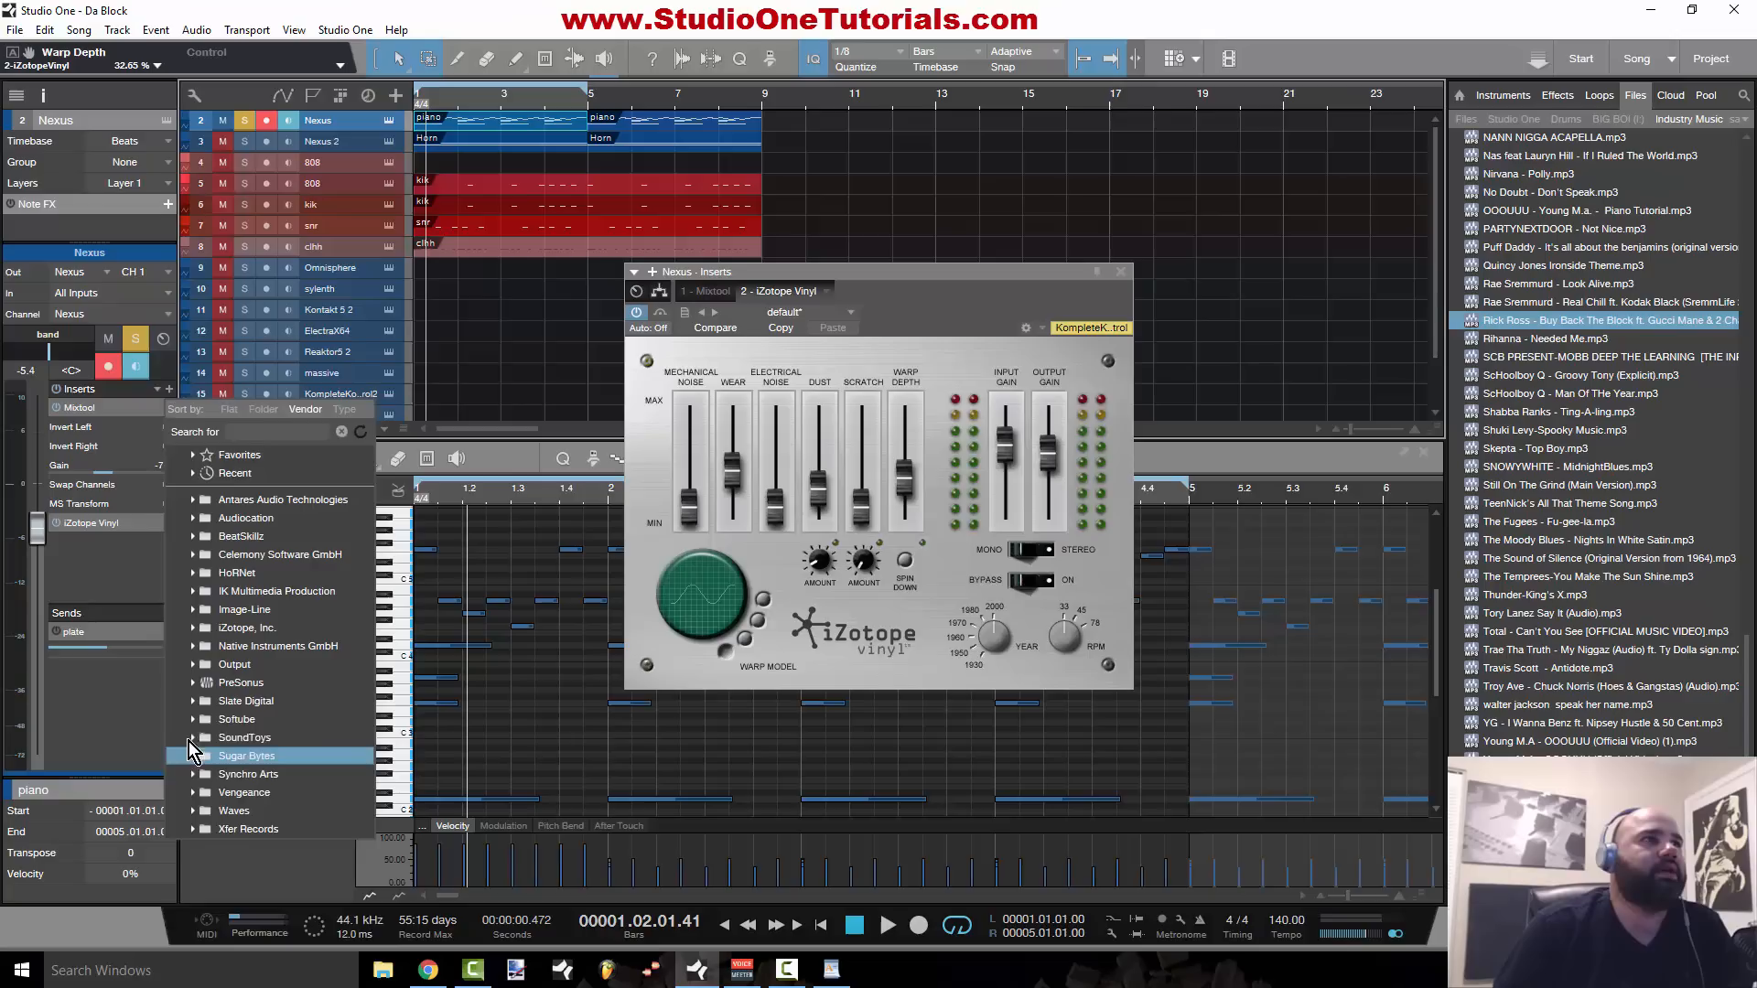
click(190, 737)
click(300, 773)
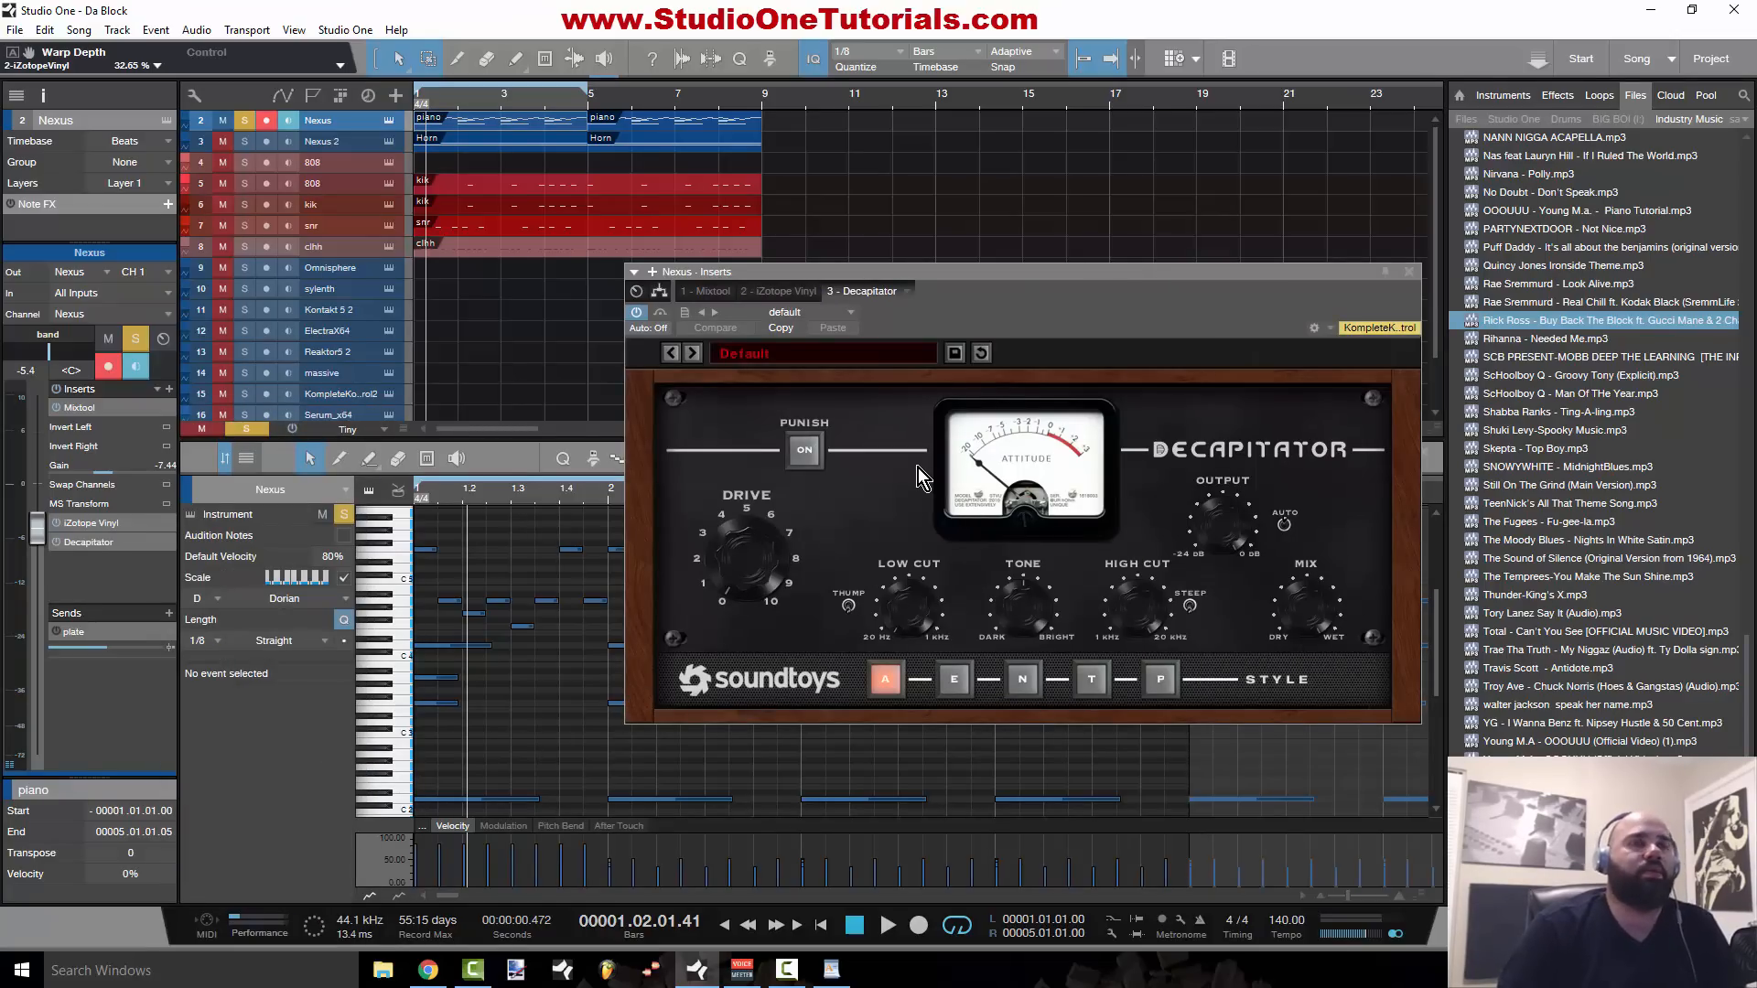
key(space)
click(953, 678)
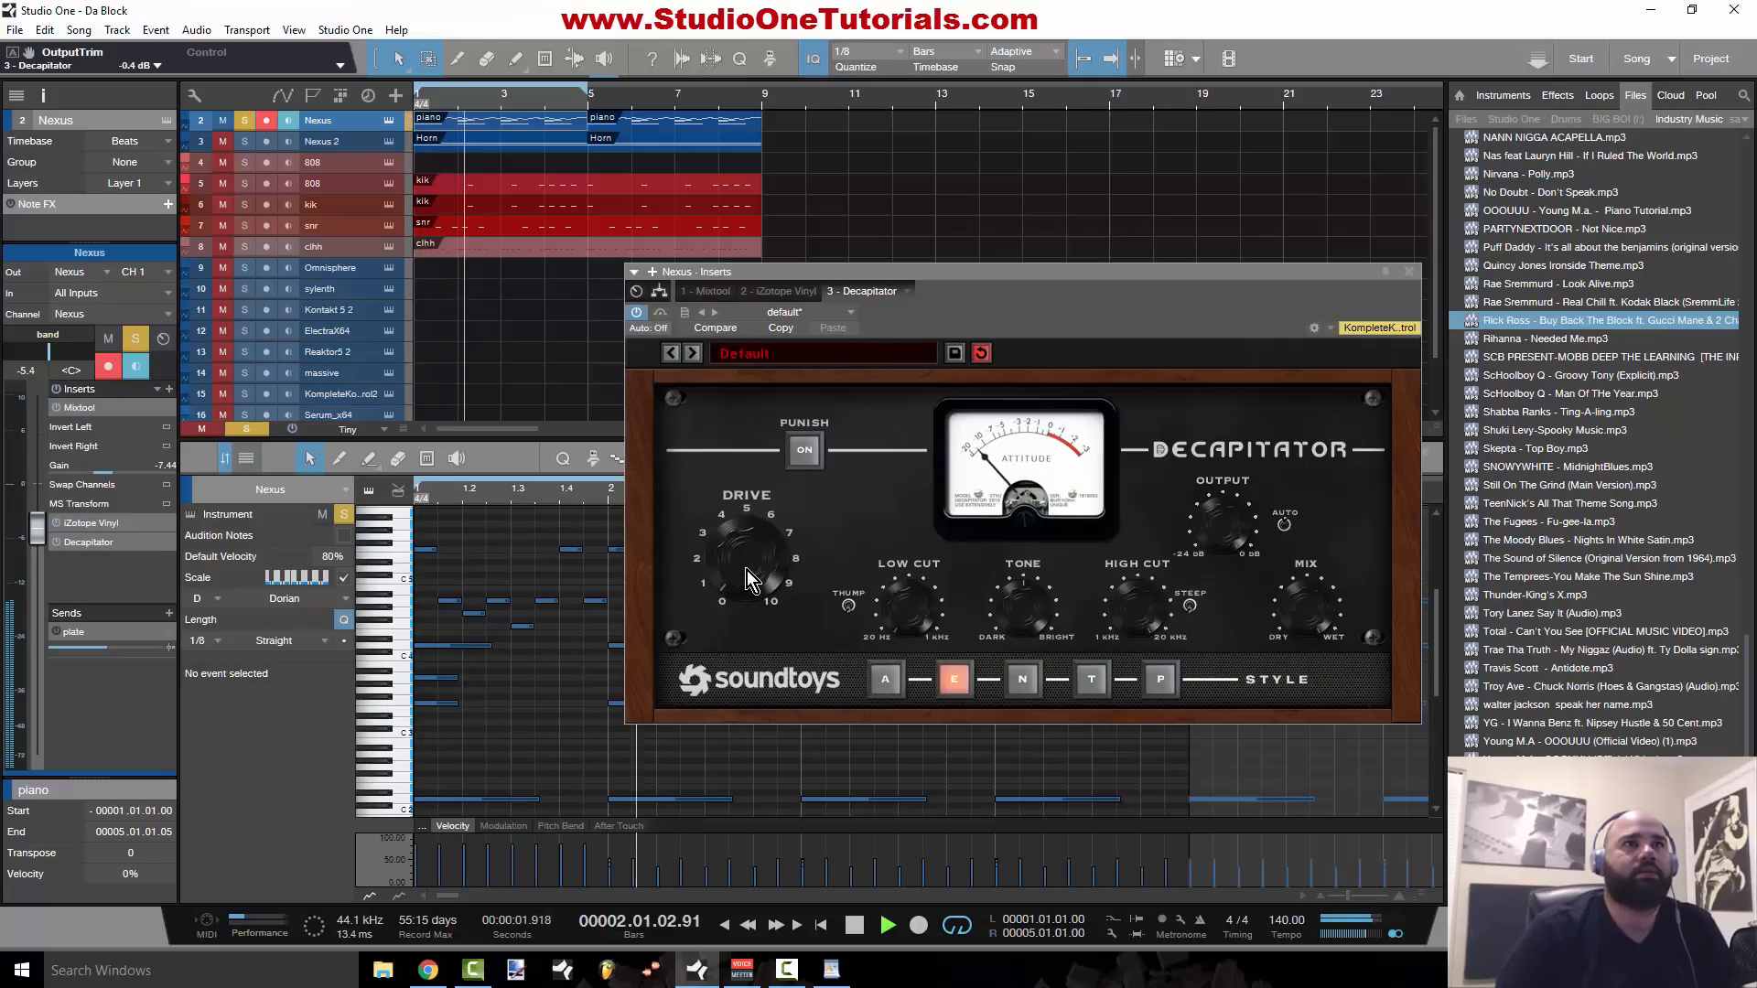
Step: Adjust Decapitator's drive during playback, setting mix to about 60%, output to about -10 dB and high cut to about 5.8 kHz
drag(749, 558, 750, 542)
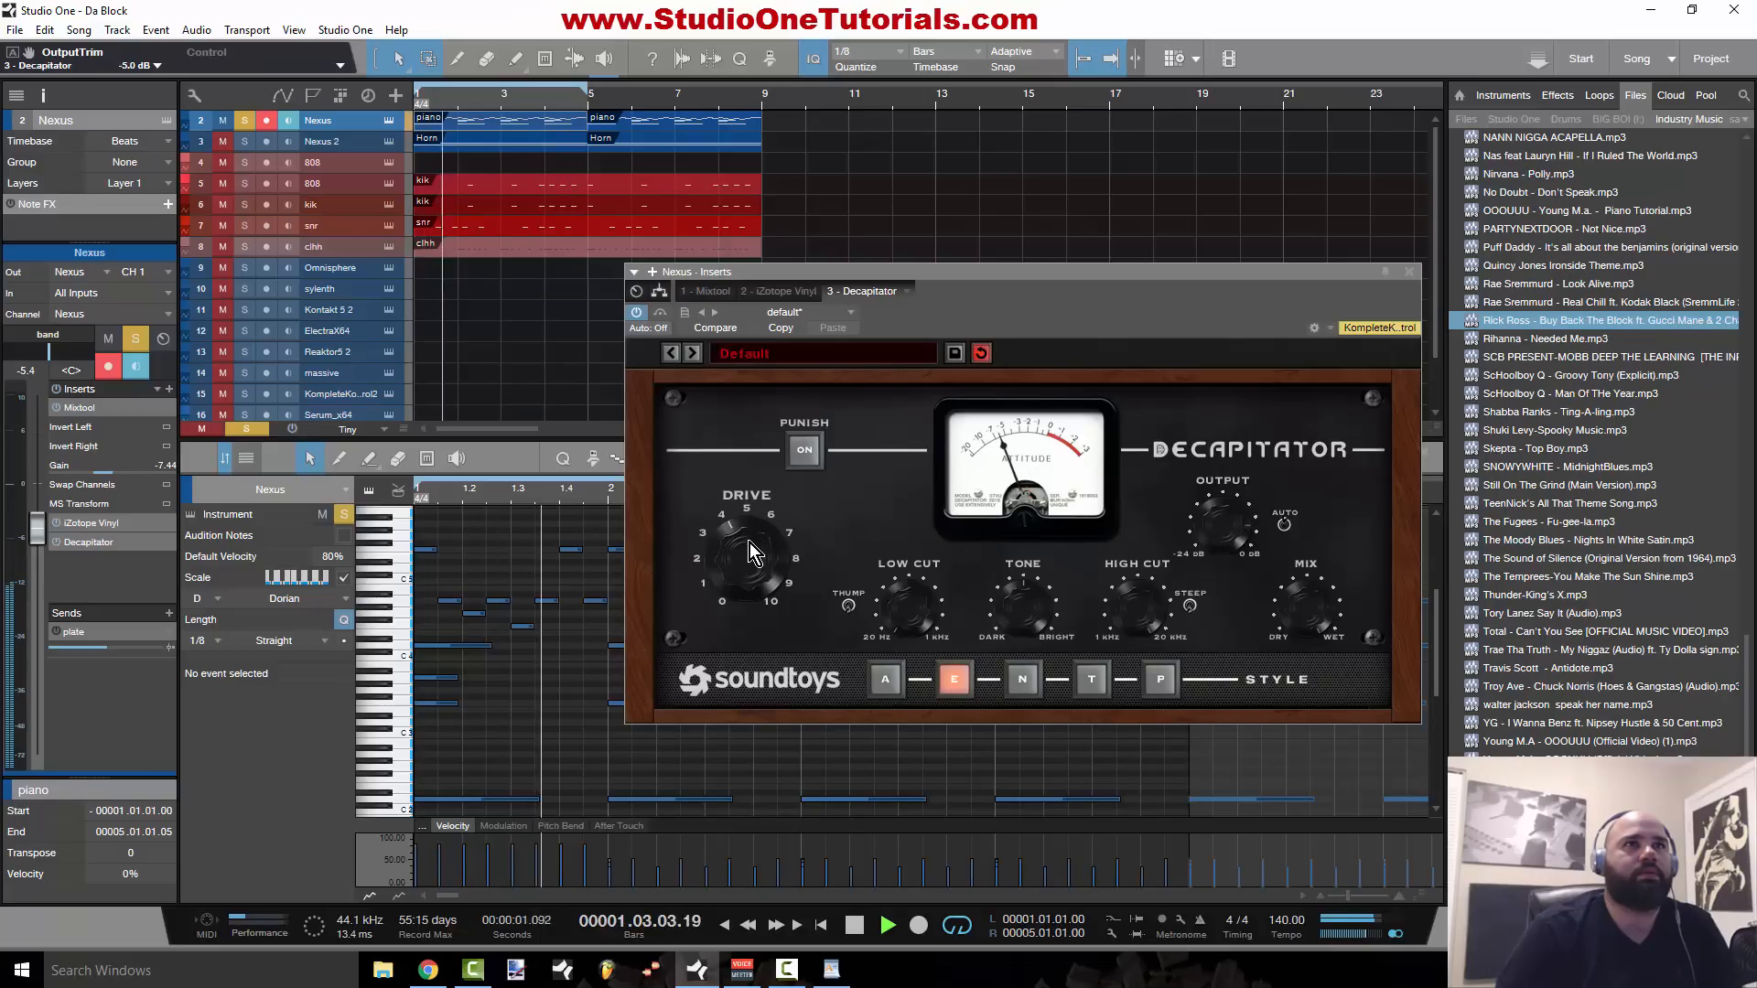
drag(1297, 610, 1288, 673)
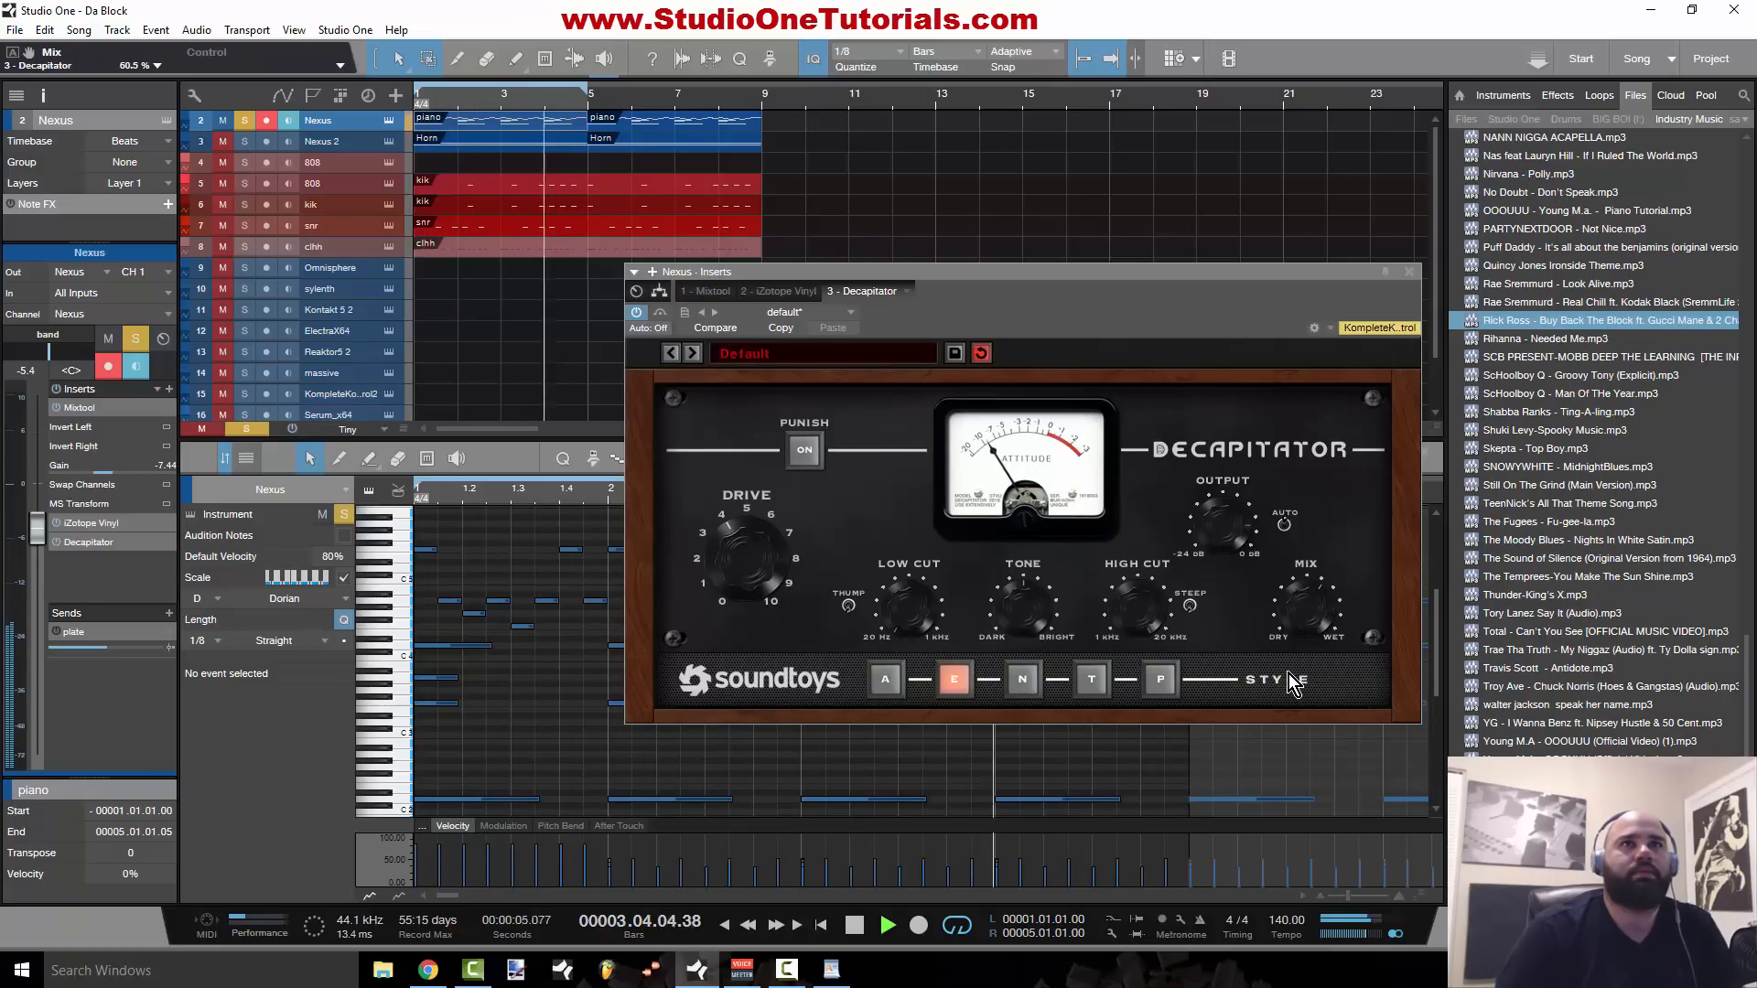
drag(1232, 554, 1229, 591)
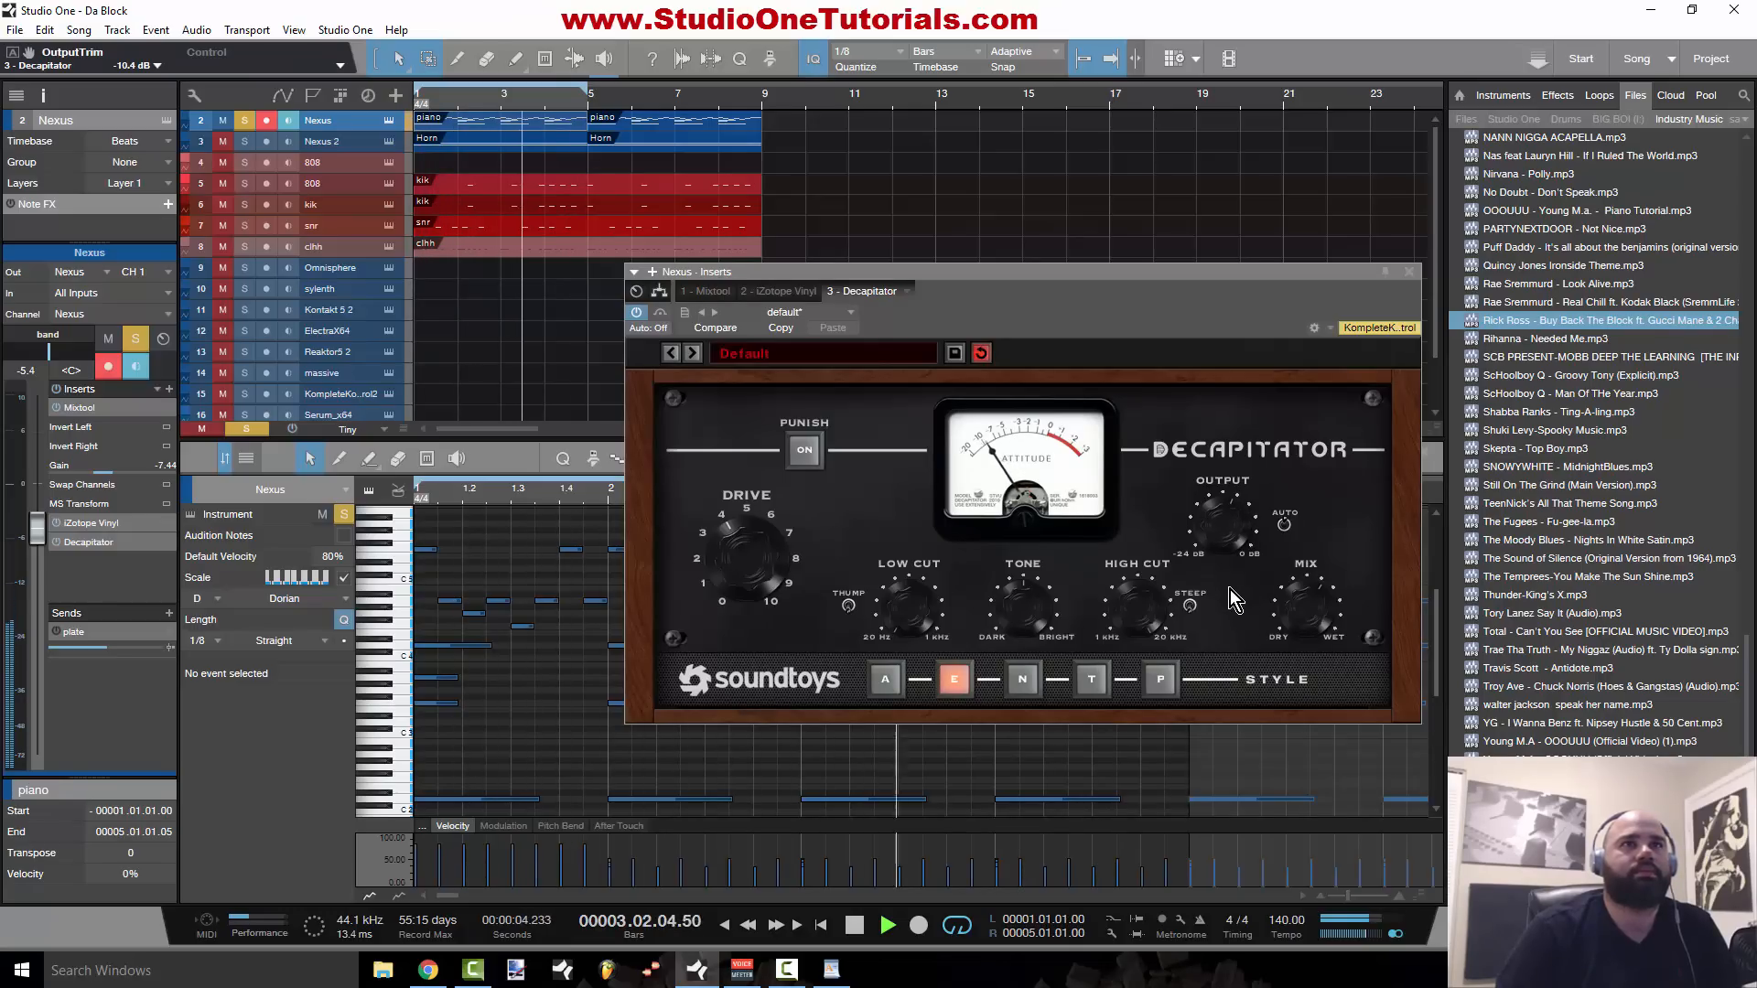
drag(1010, 600, 1012, 645)
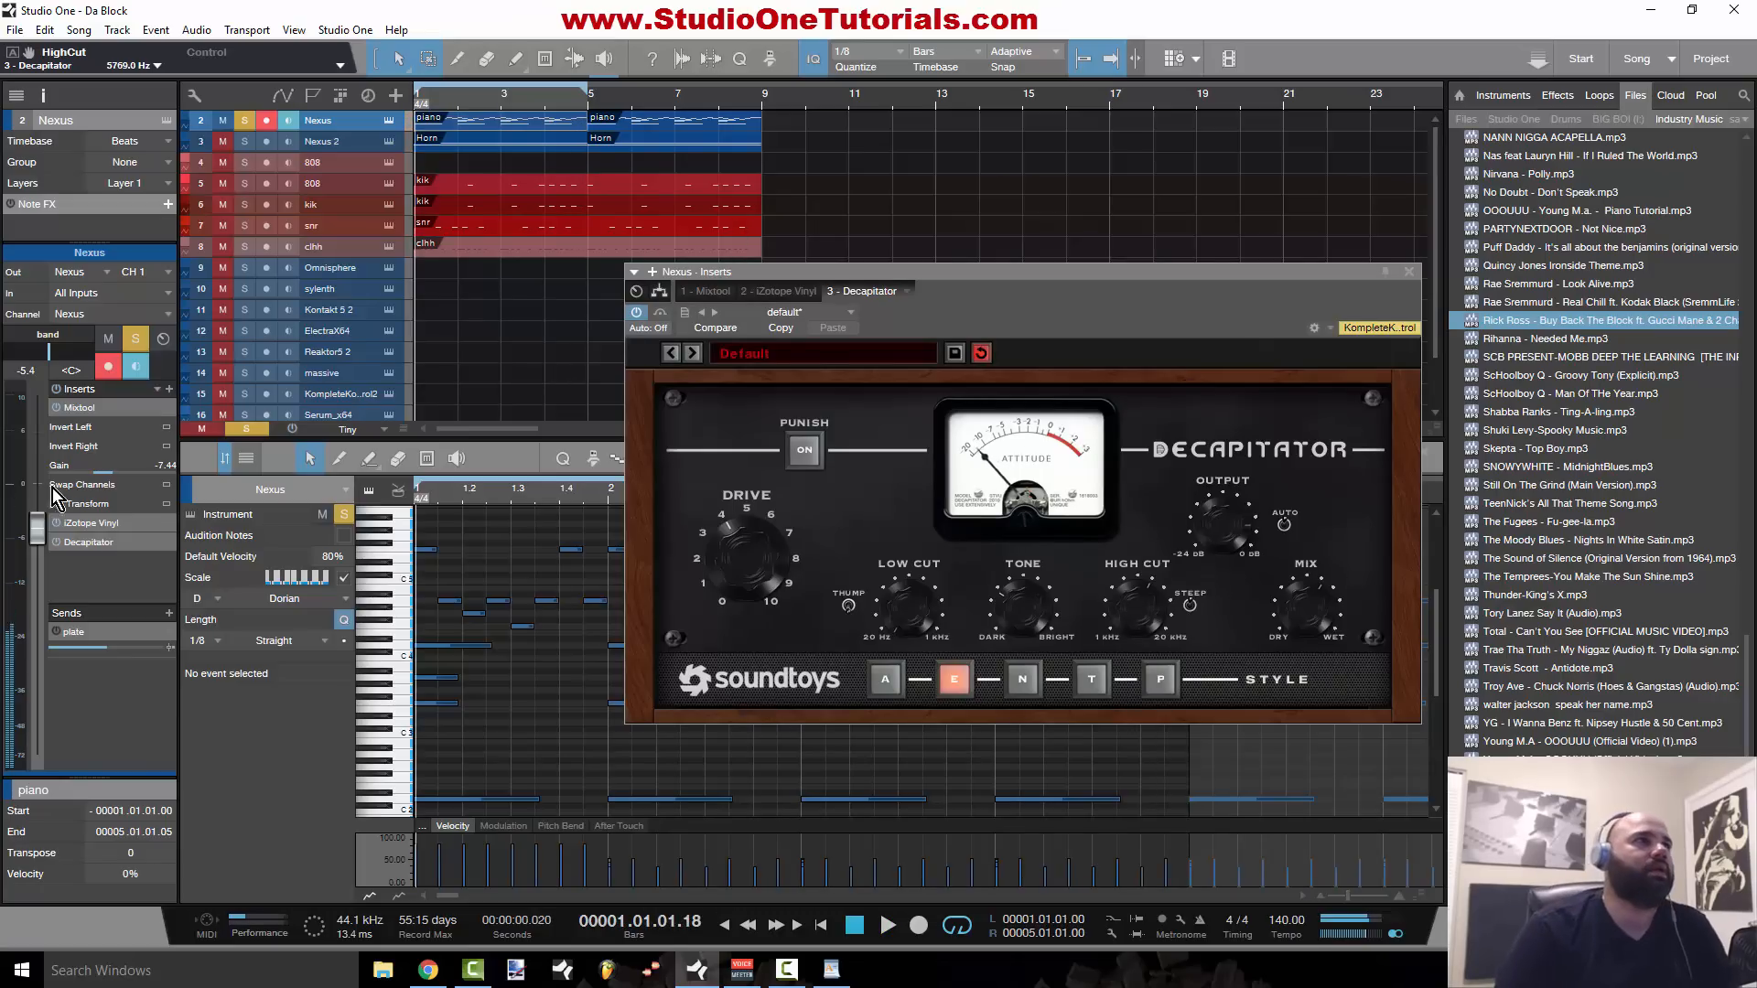
Step: Compare the Nexus loop with Decapitator bypassed and active, leaving the effect on
click(56, 541)
key(space)
key(space)
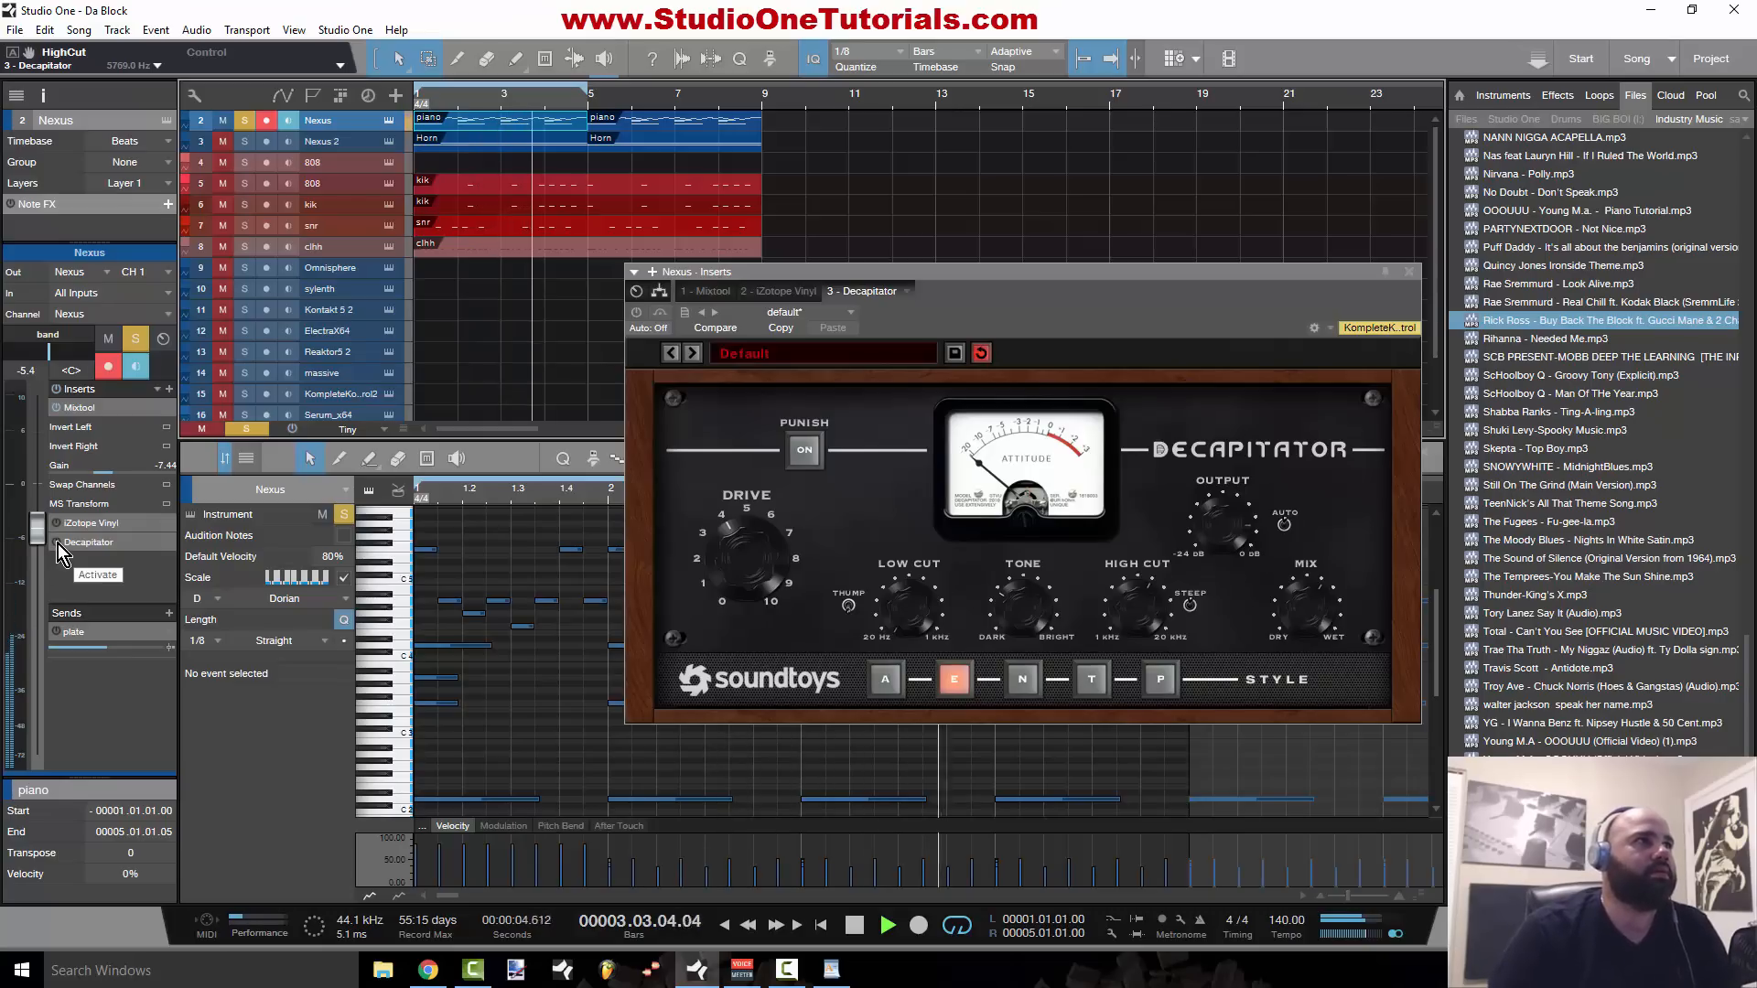
click(58, 543)
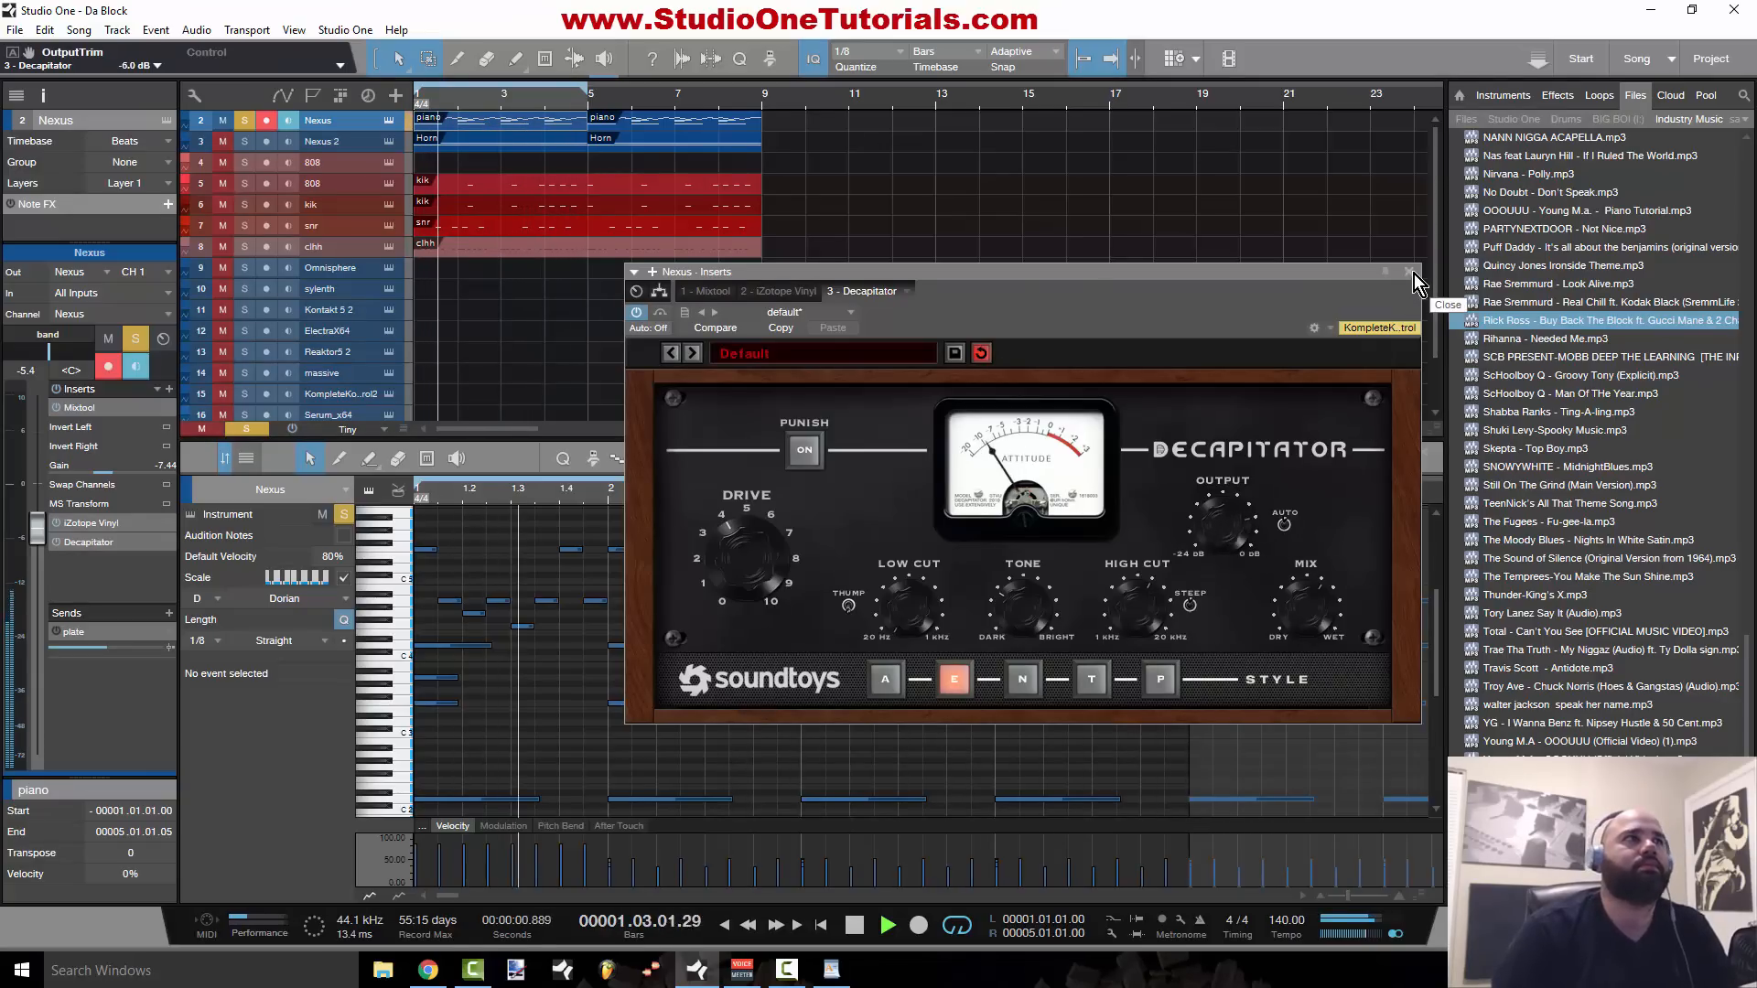
key(space)
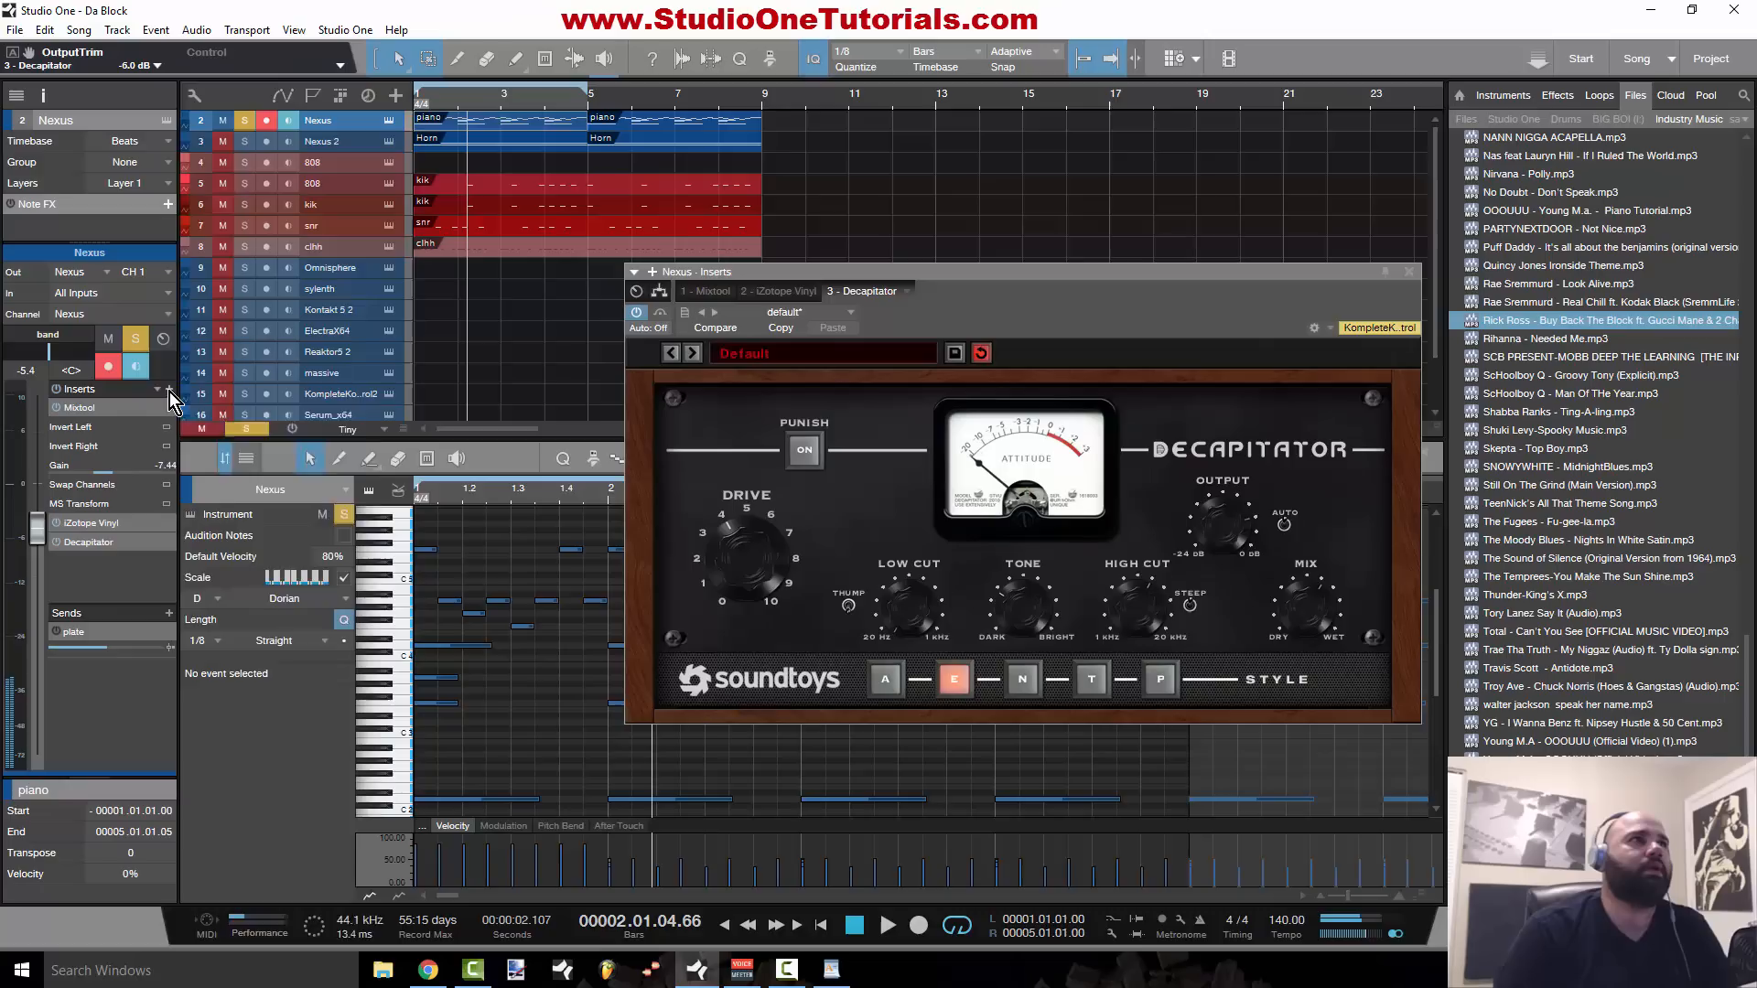
Step: Add the PreSonus Pro EQ insert to the Nexus track after Decapitator
click(168, 390)
click(194, 683)
scroll(258, 722, down, 5)
double_click(256, 629)
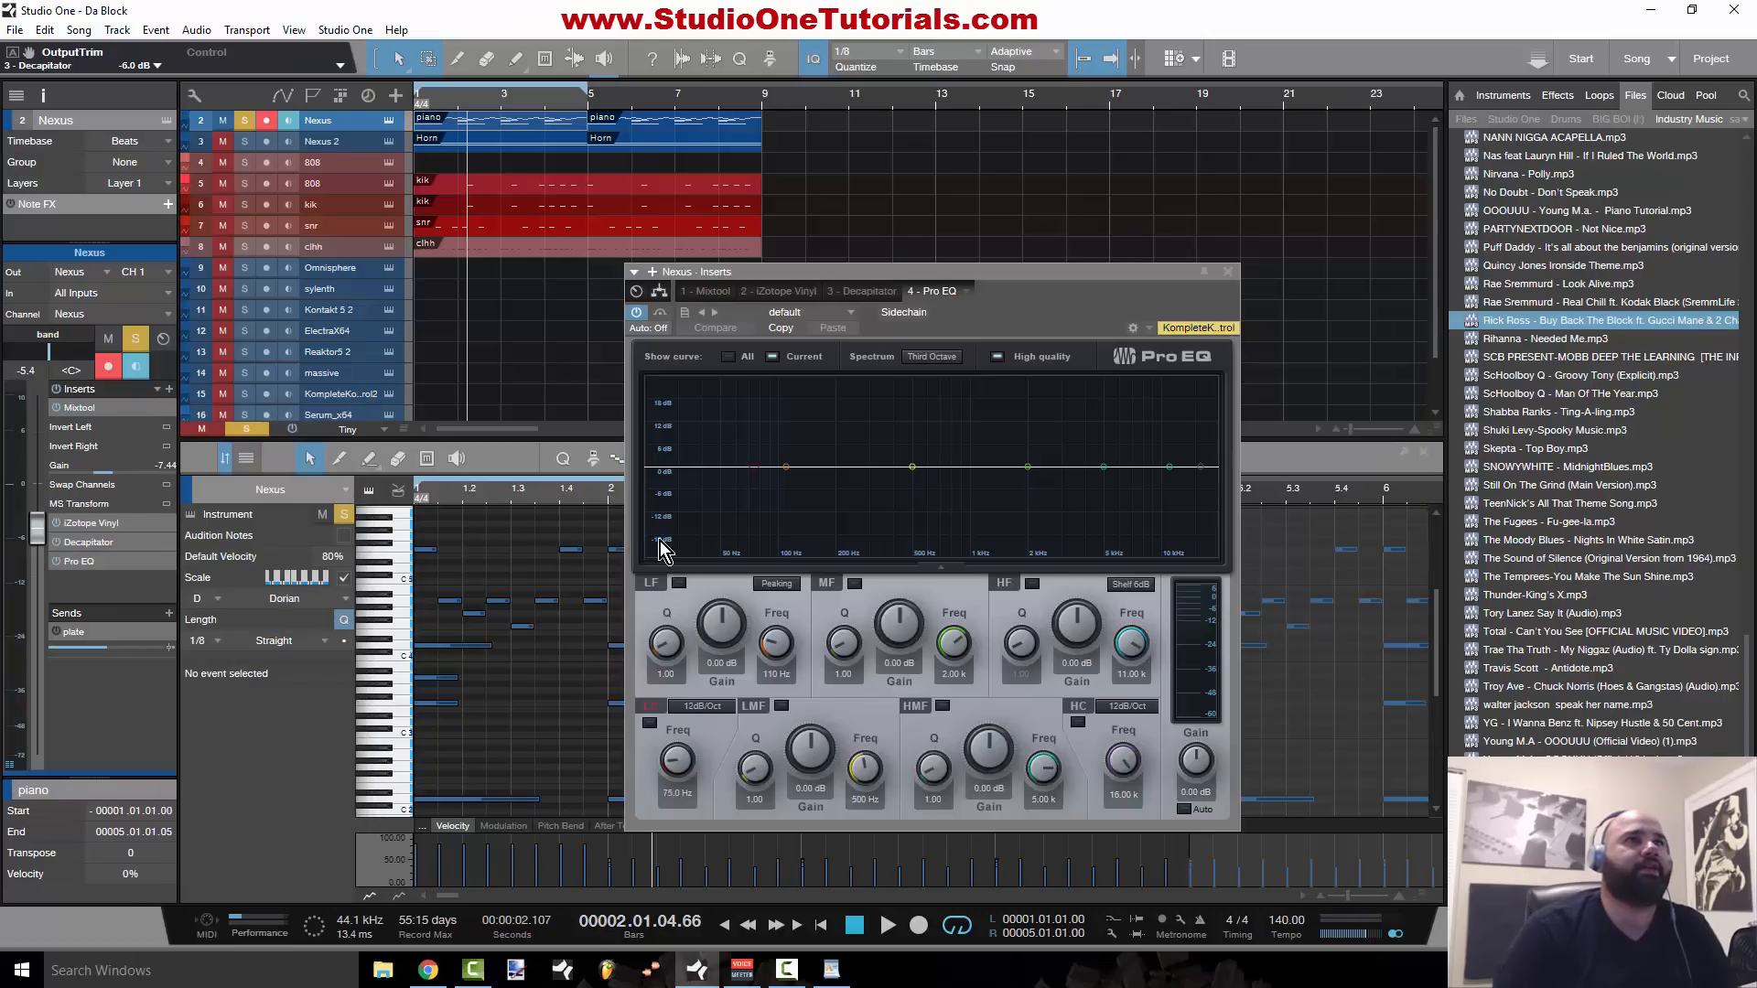
Step: Enable Pro EQ's low cut with a 48dB/Oct slope, set its frequency to 150 Hz during playback, and close the effect
click(651, 725)
click(695, 707)
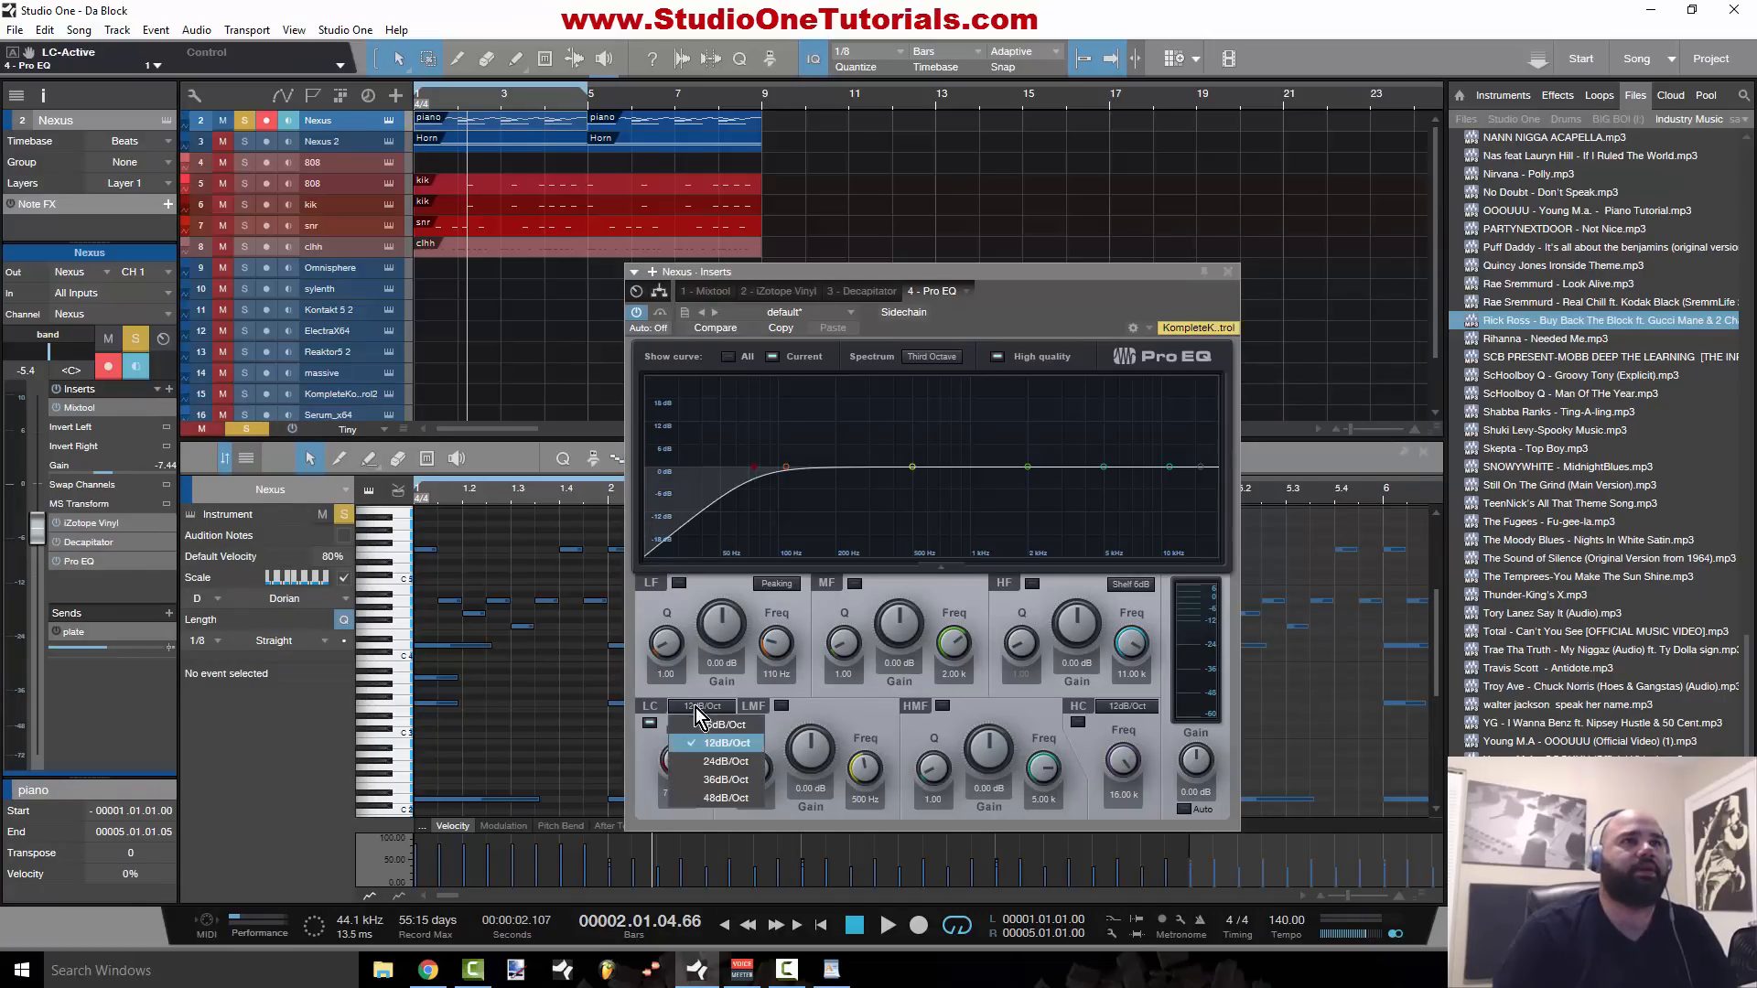
click(723, 797)
key(space)
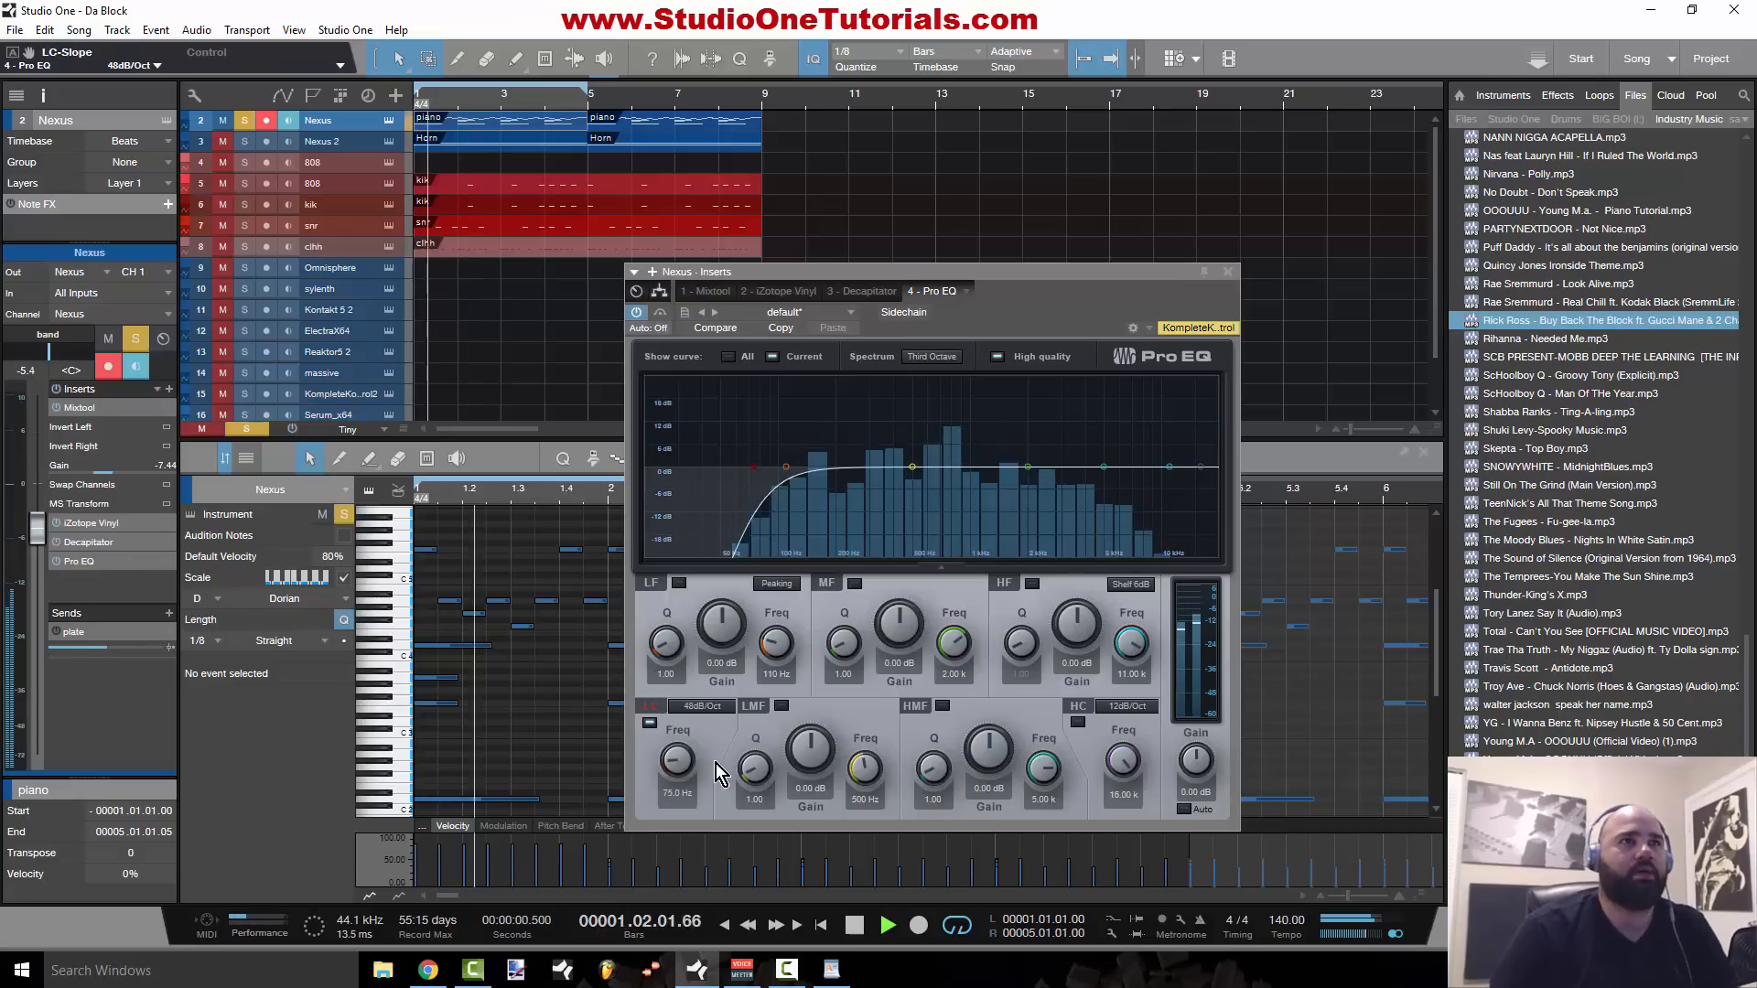
drag(690, 774, 684, 745)
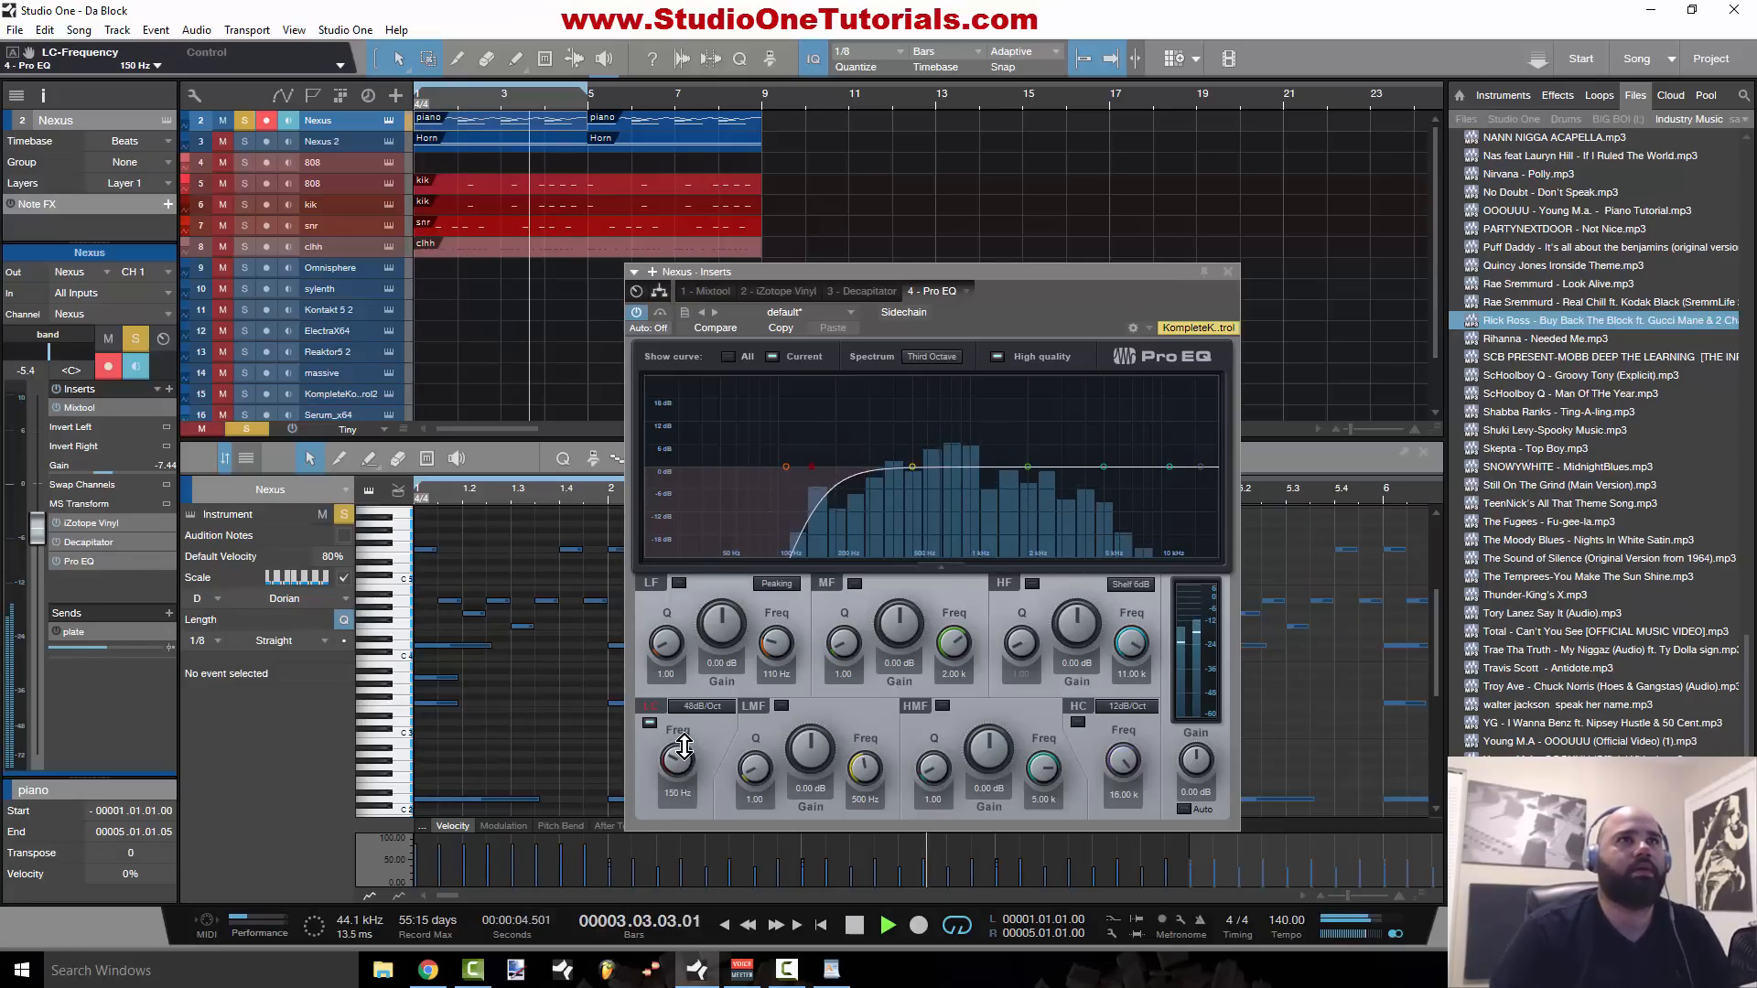
click(1229, 271)
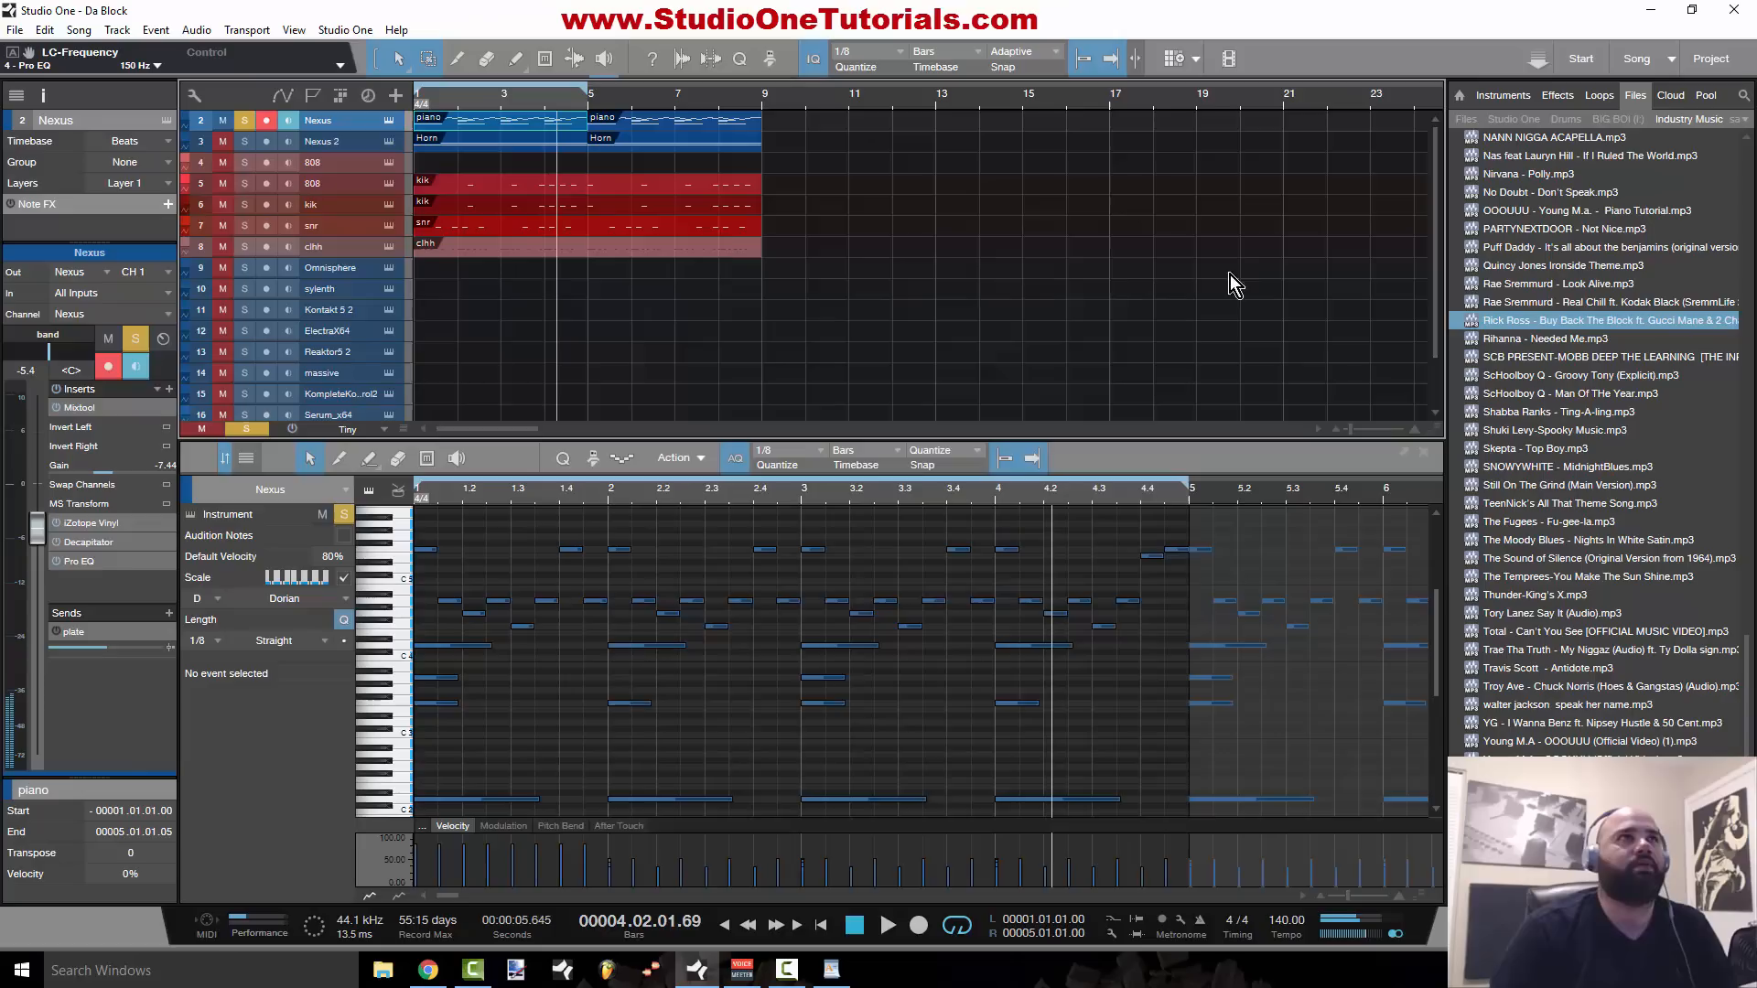
Step: Unsolo the Nexus track, play the full beat from the start, and extend the loop range to bar 9
click(245, 127)
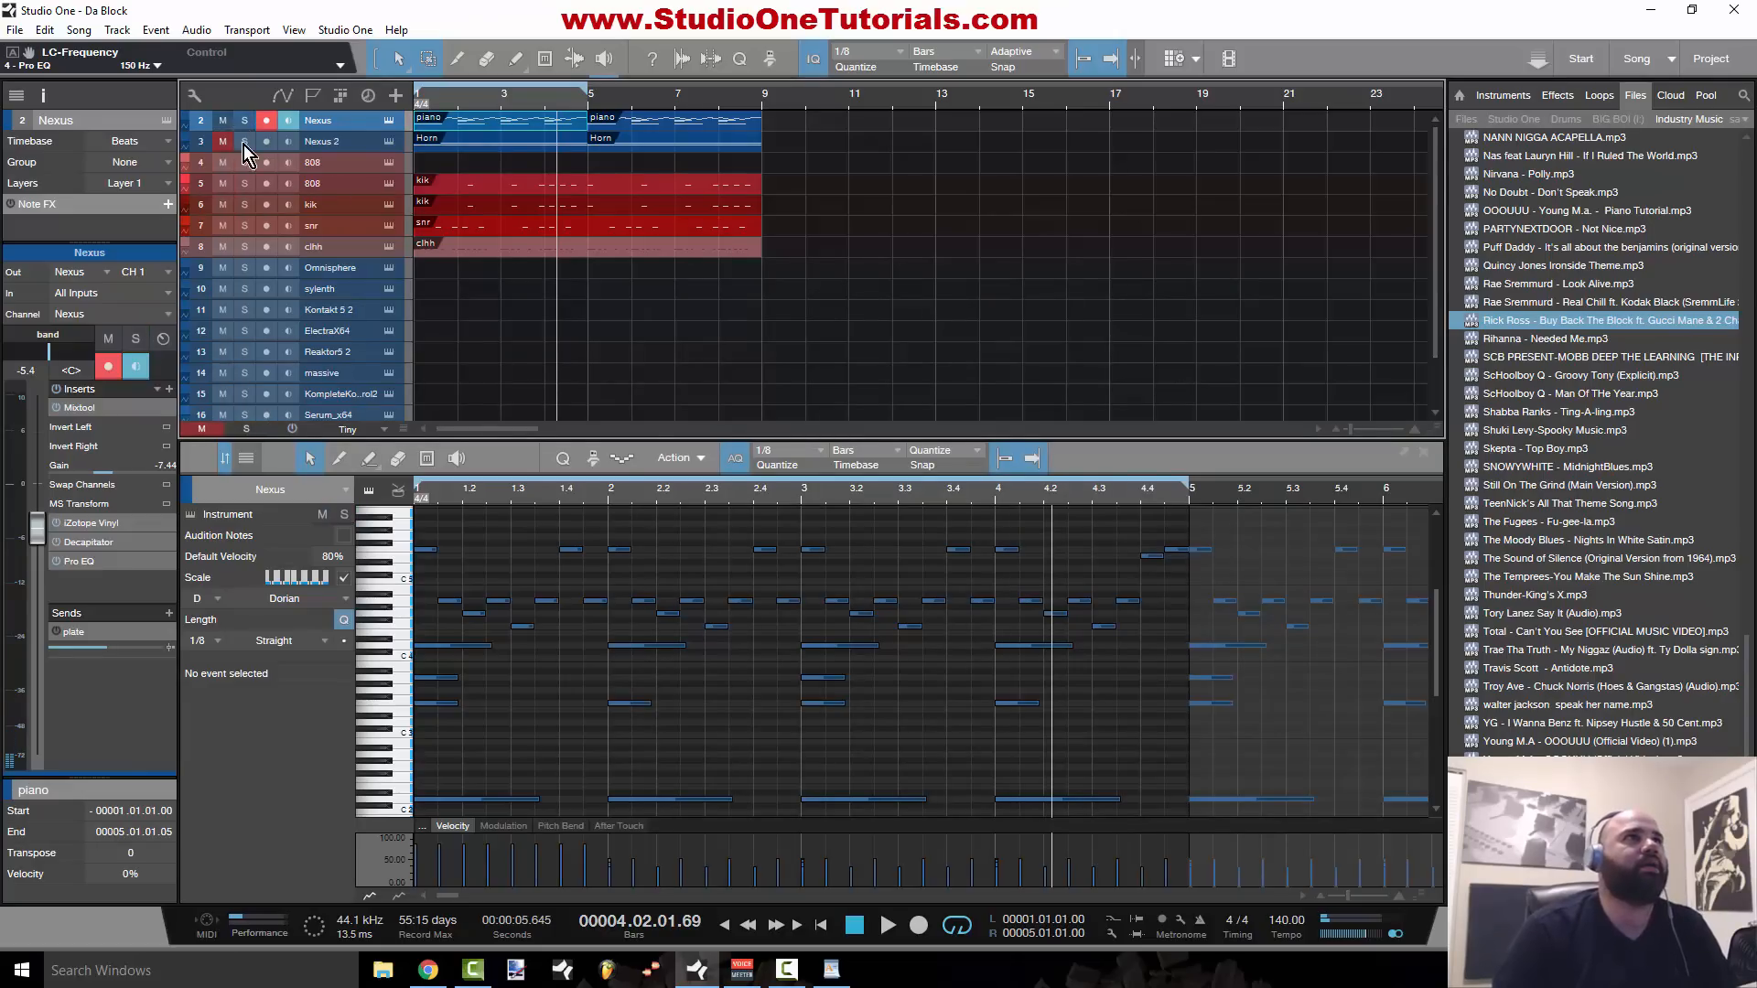
key(comma)
key(space)
drag(585, 96, 763, 92)
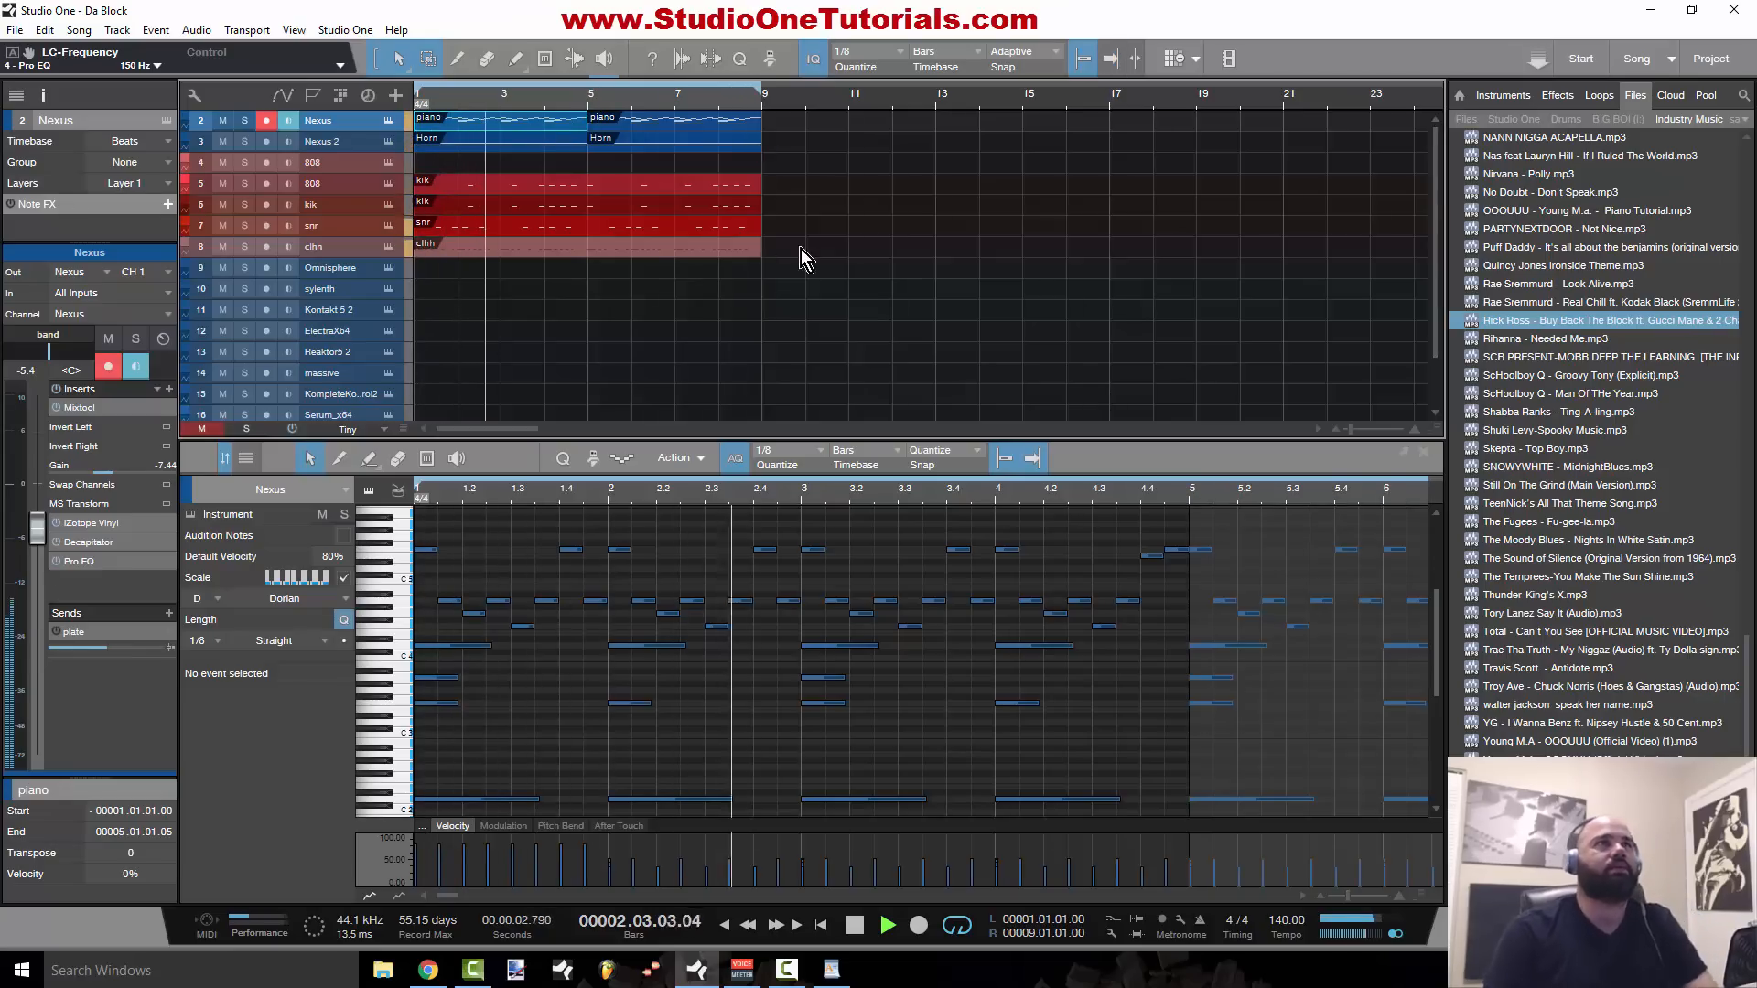
Step: Open the 808 track's event in the note editor and play the pattern from the start up to bar 4
click(579, 188)
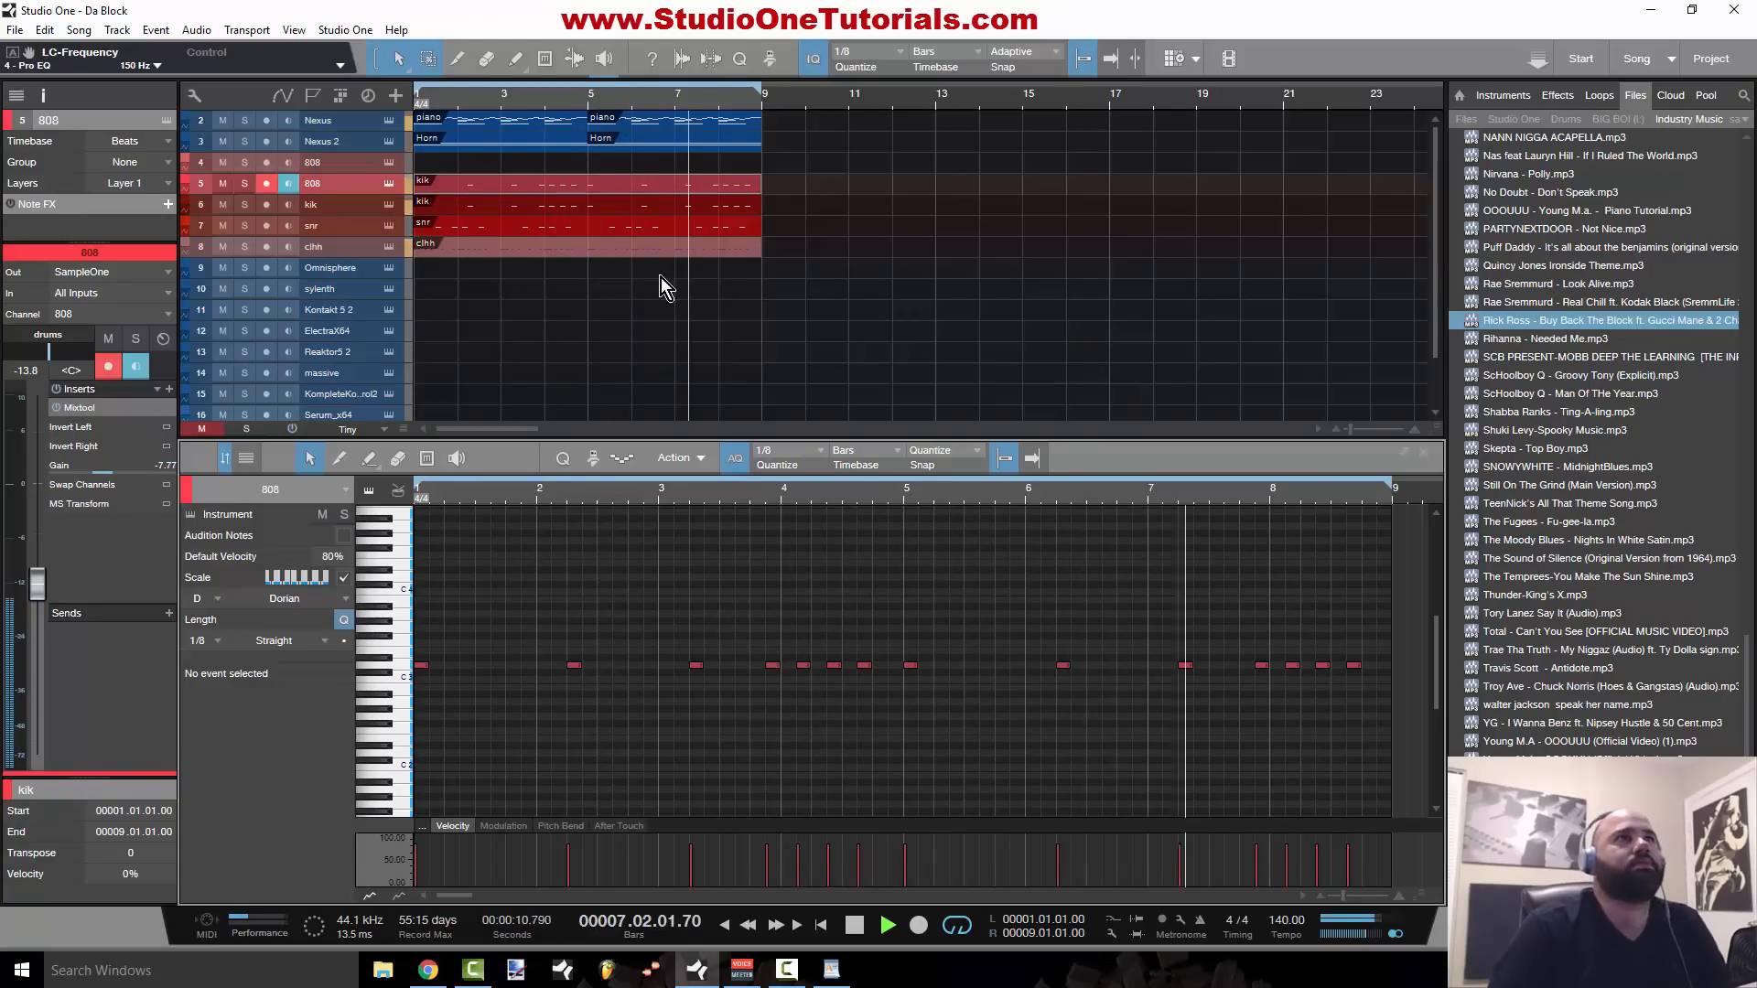
key(space)
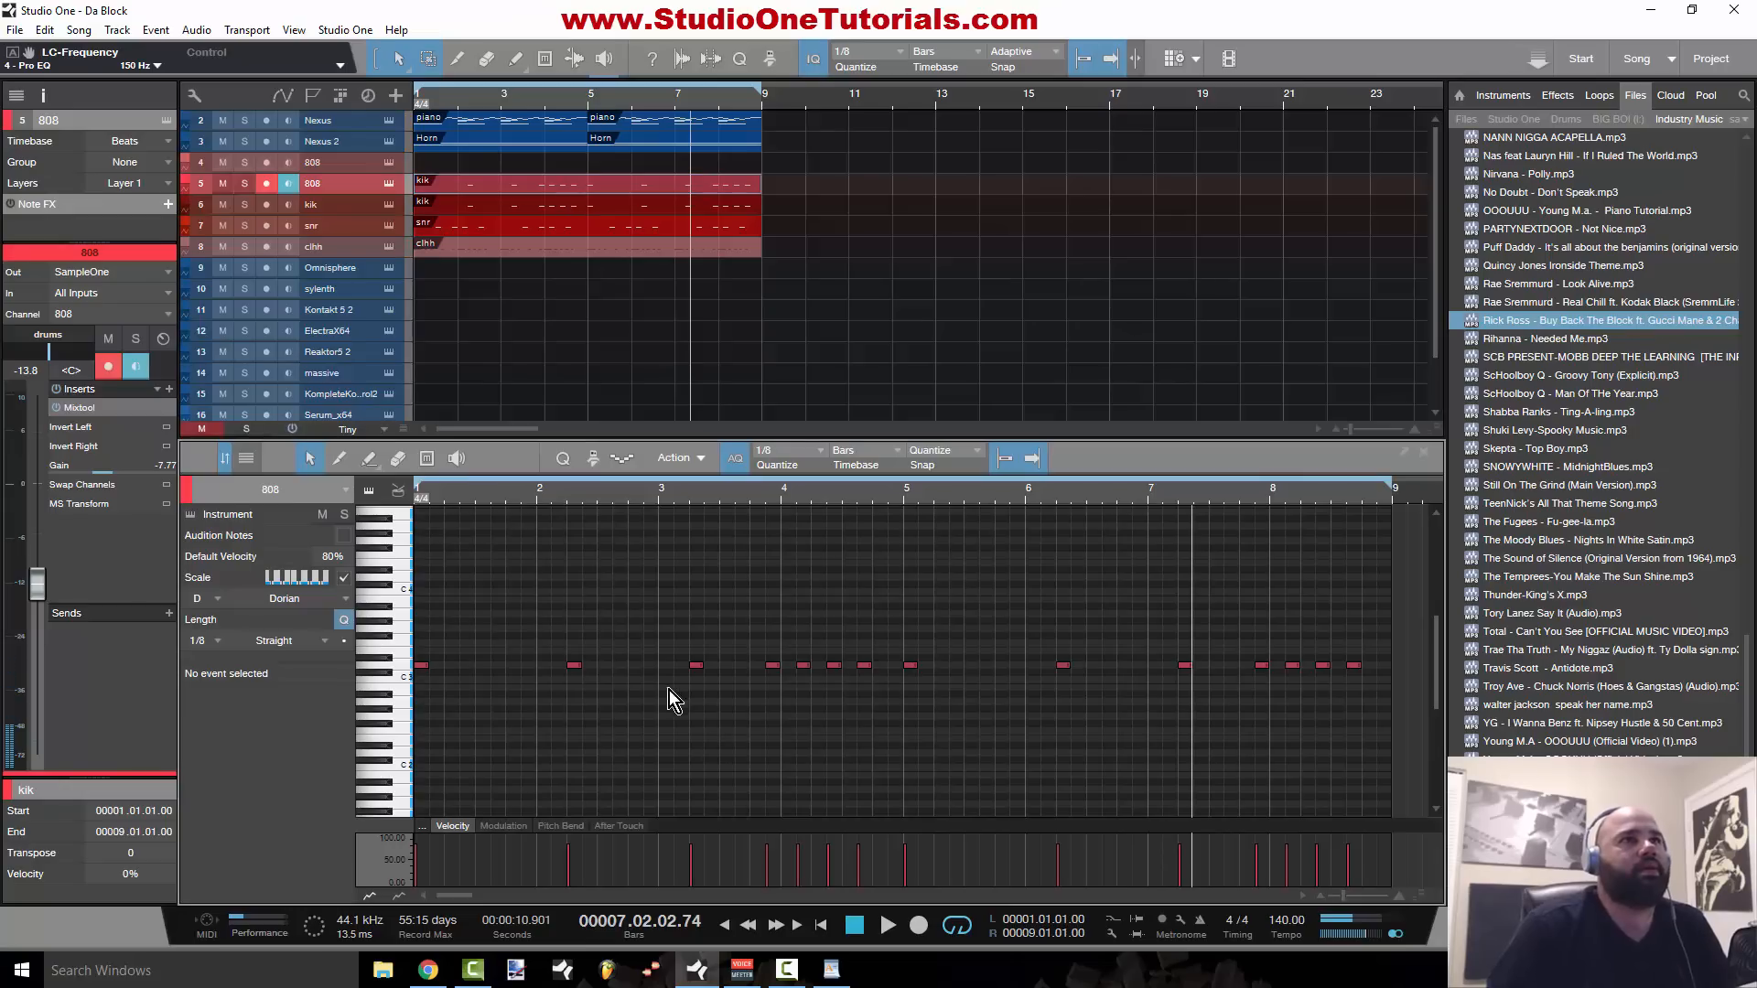
key(comma)
key(space)
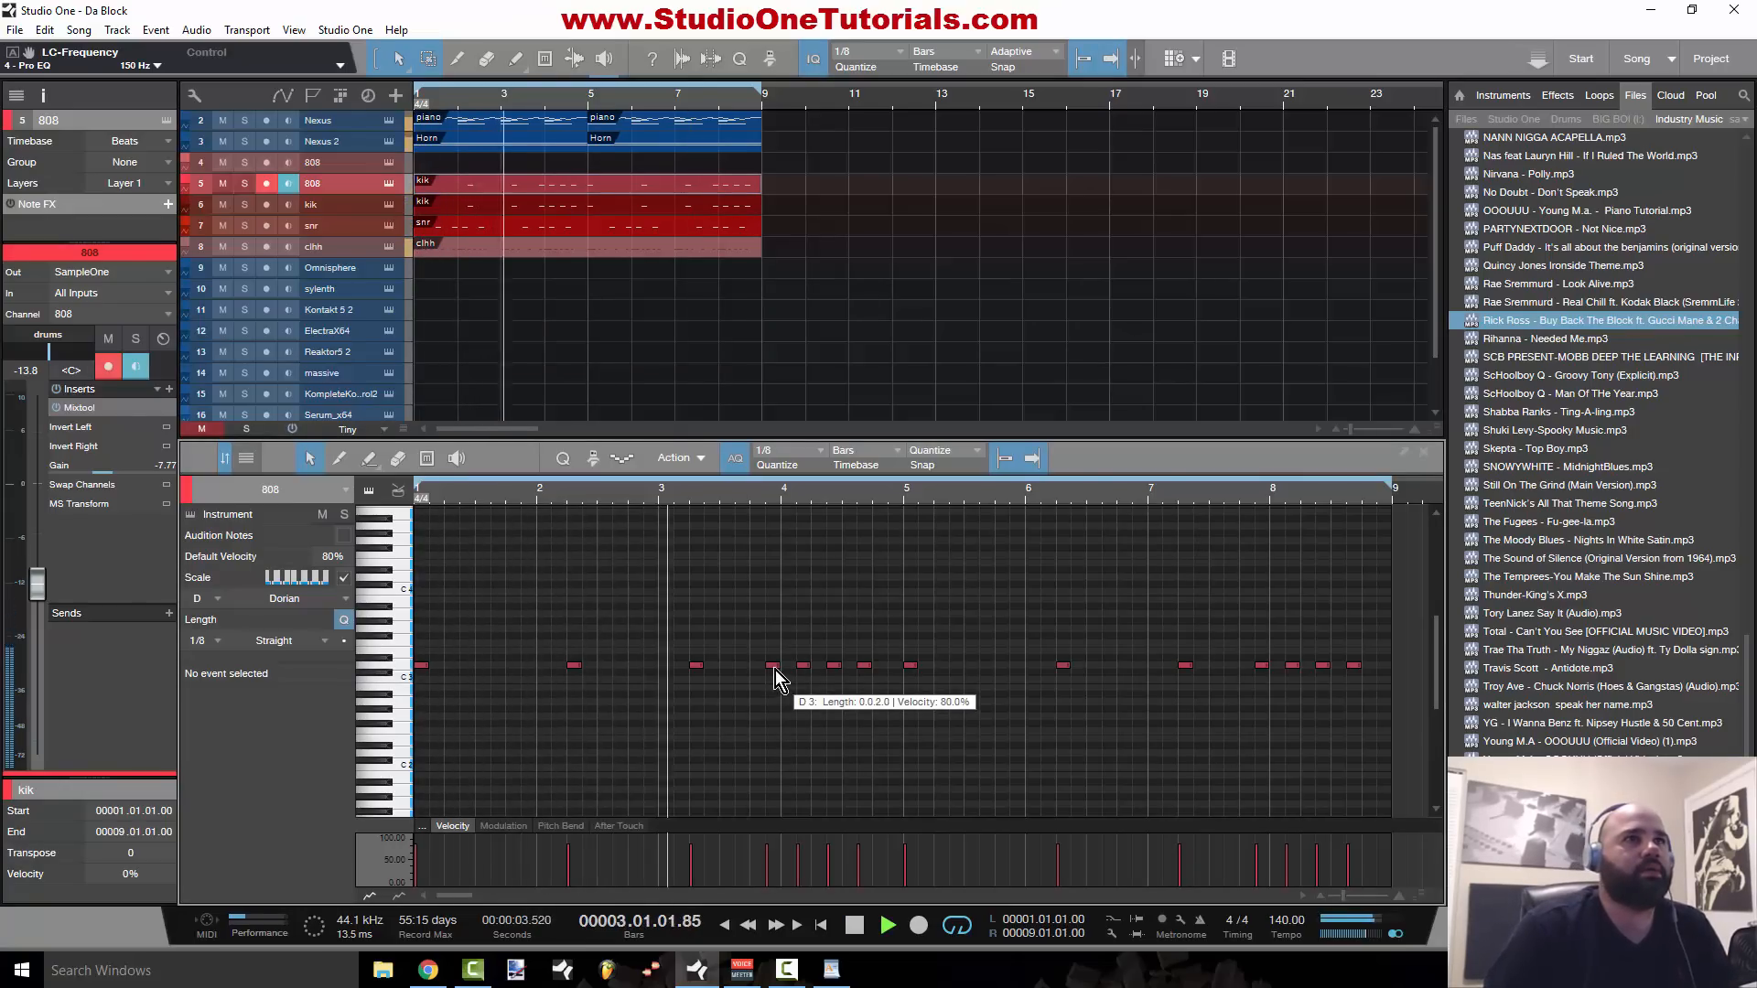
key(space)
Step: Raise the 808 note just before bar 4 to A3 and the last two notes of bar 4 to B3, and play the change
drag(772, 666, 870, 607)
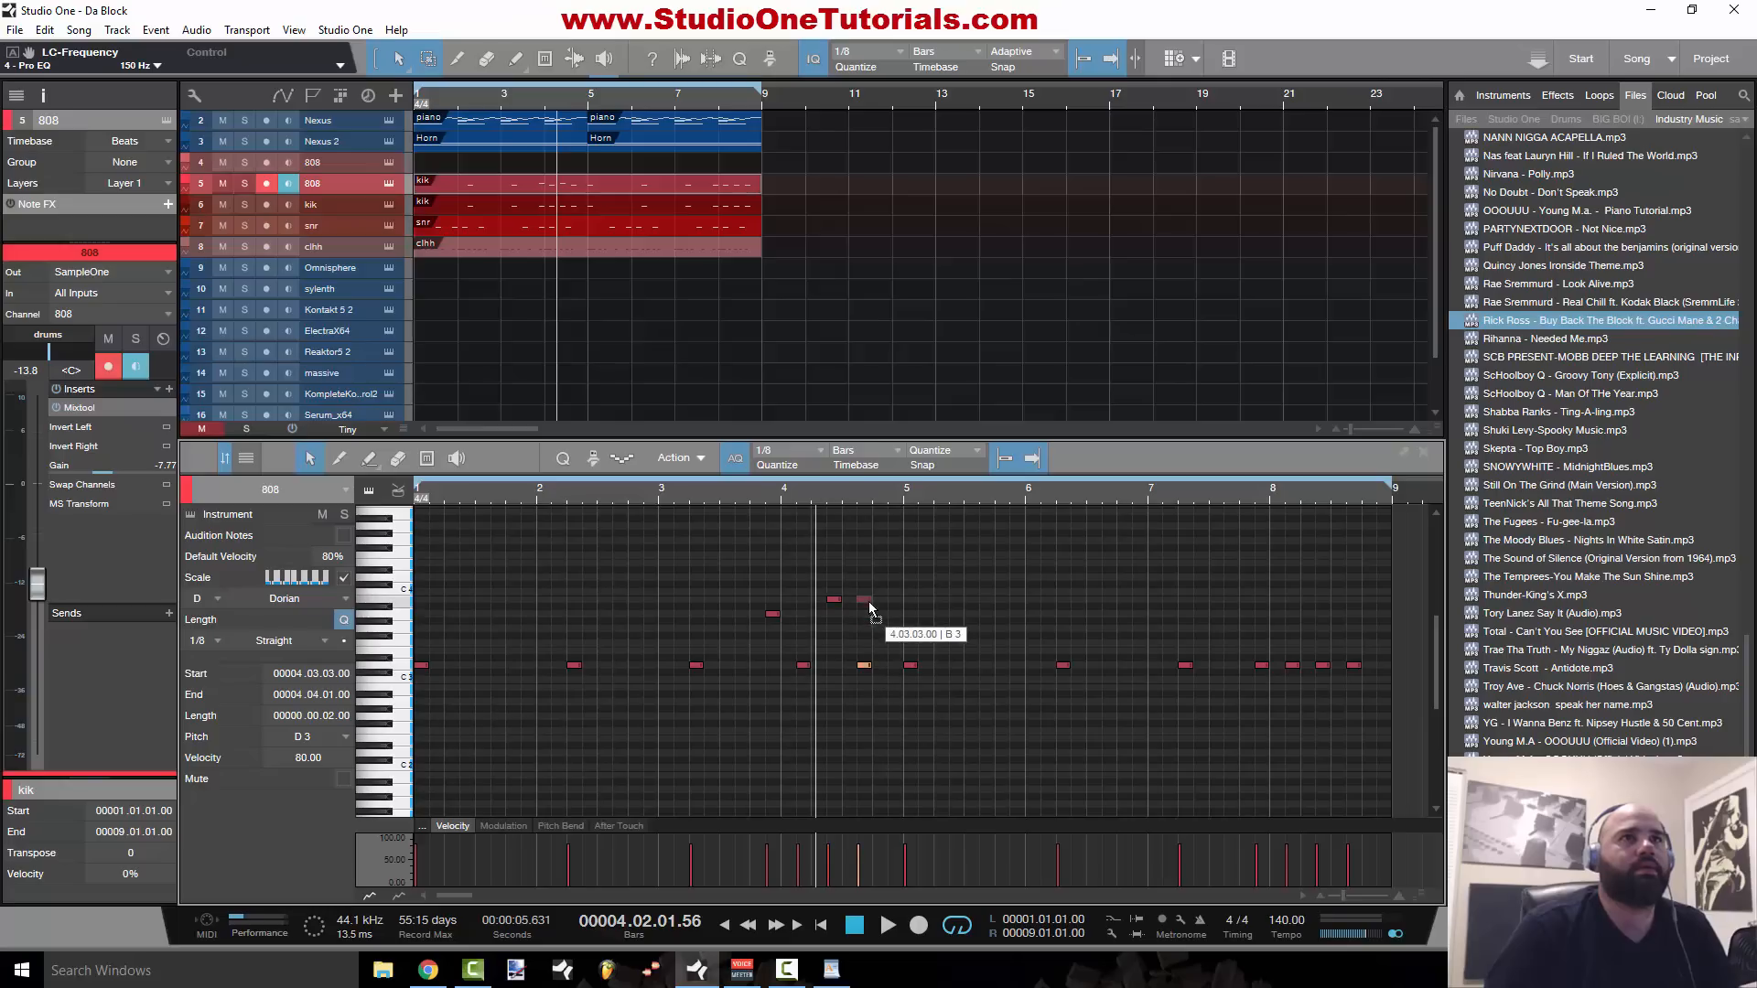
key(space)
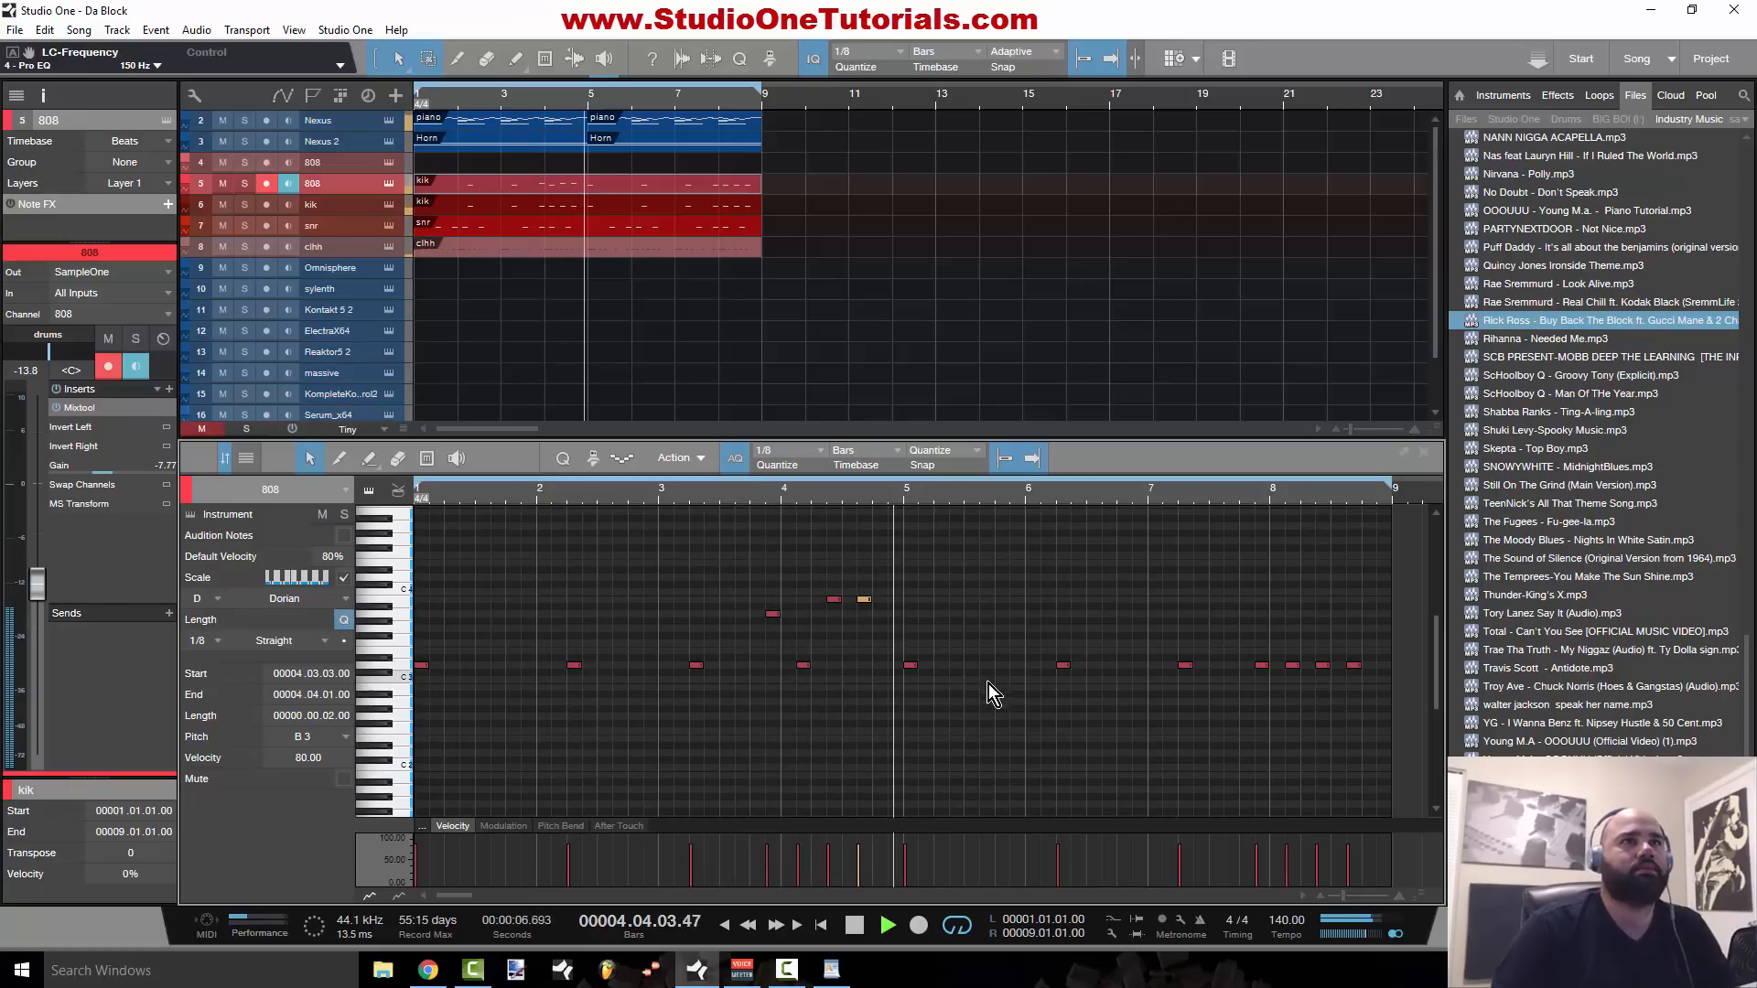
key(space)
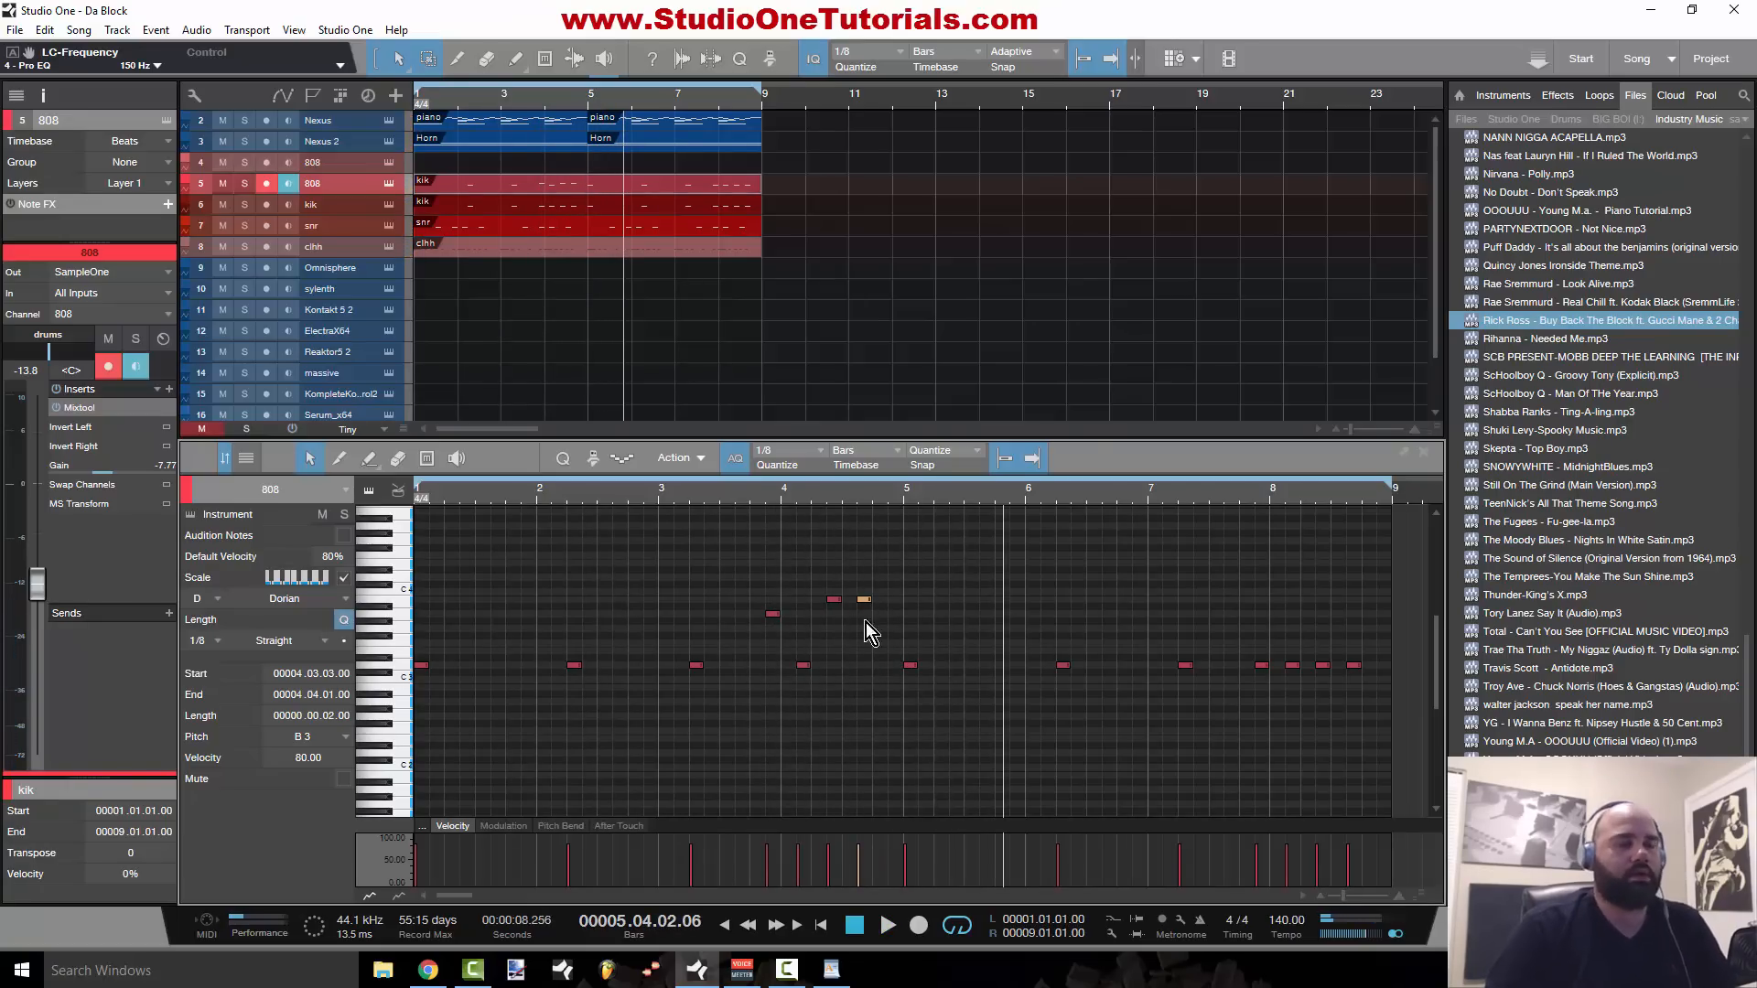
Step: Replay the 808 from just before bar 4 and add an A3 note at 4.03.01
key(space)
click(750, 497)
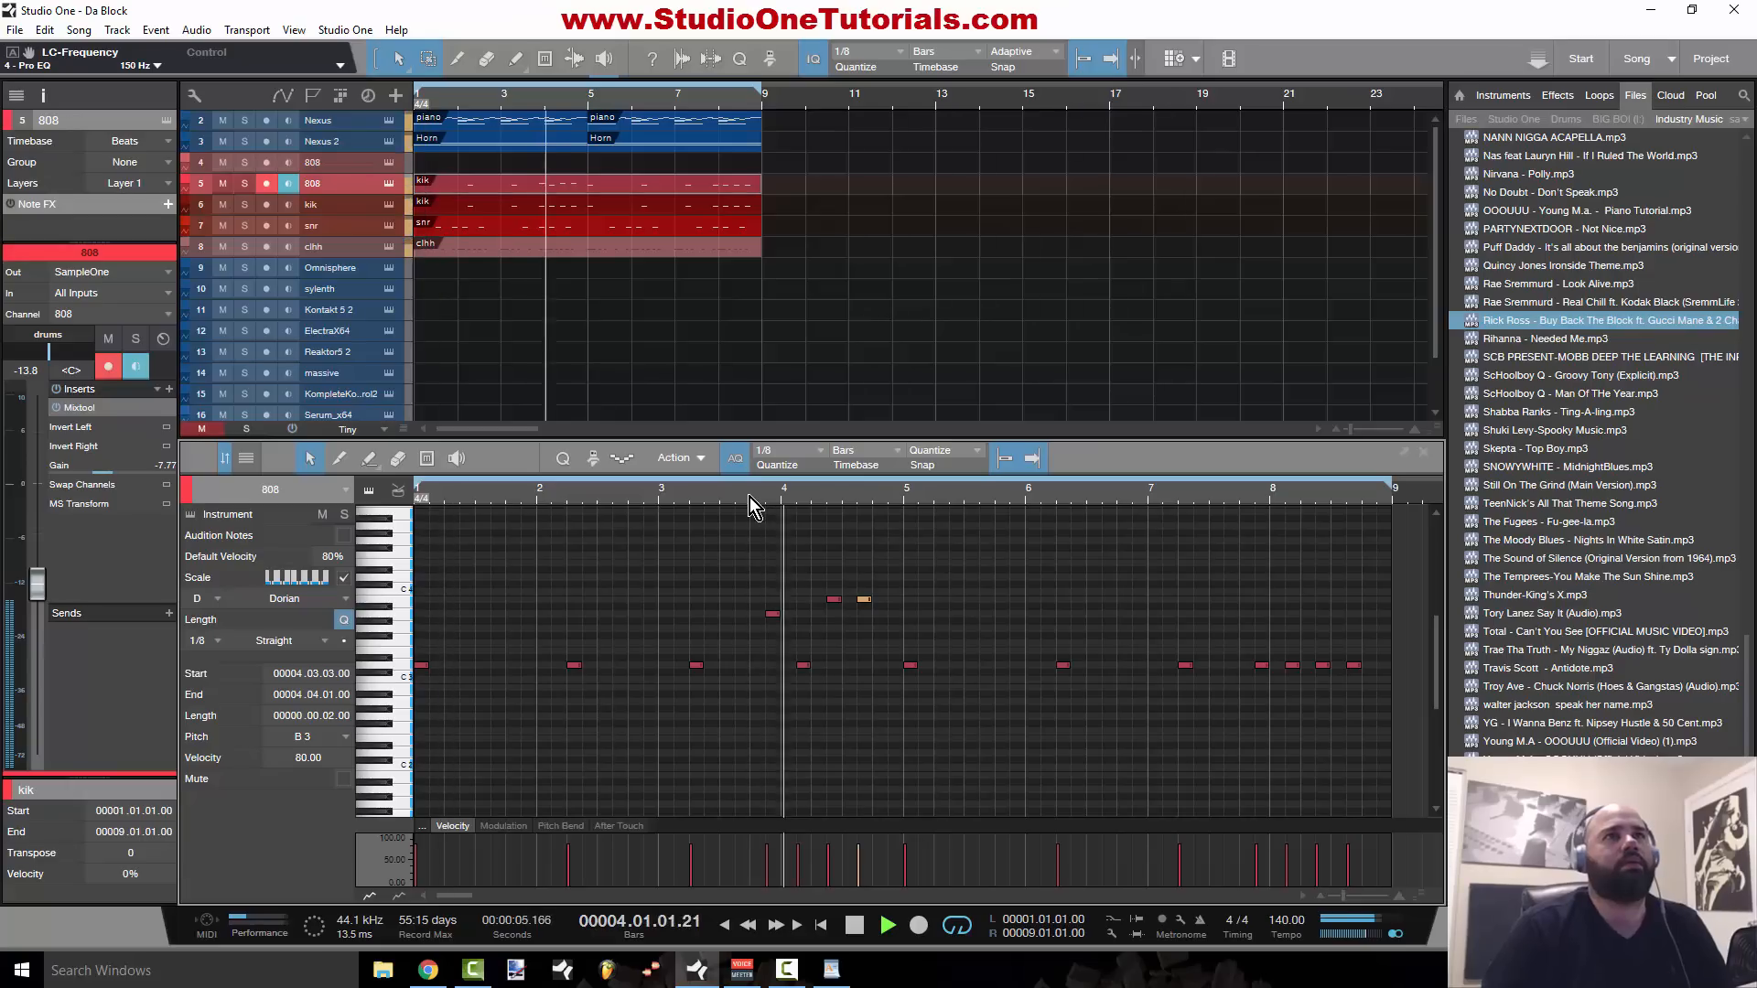
key(space)
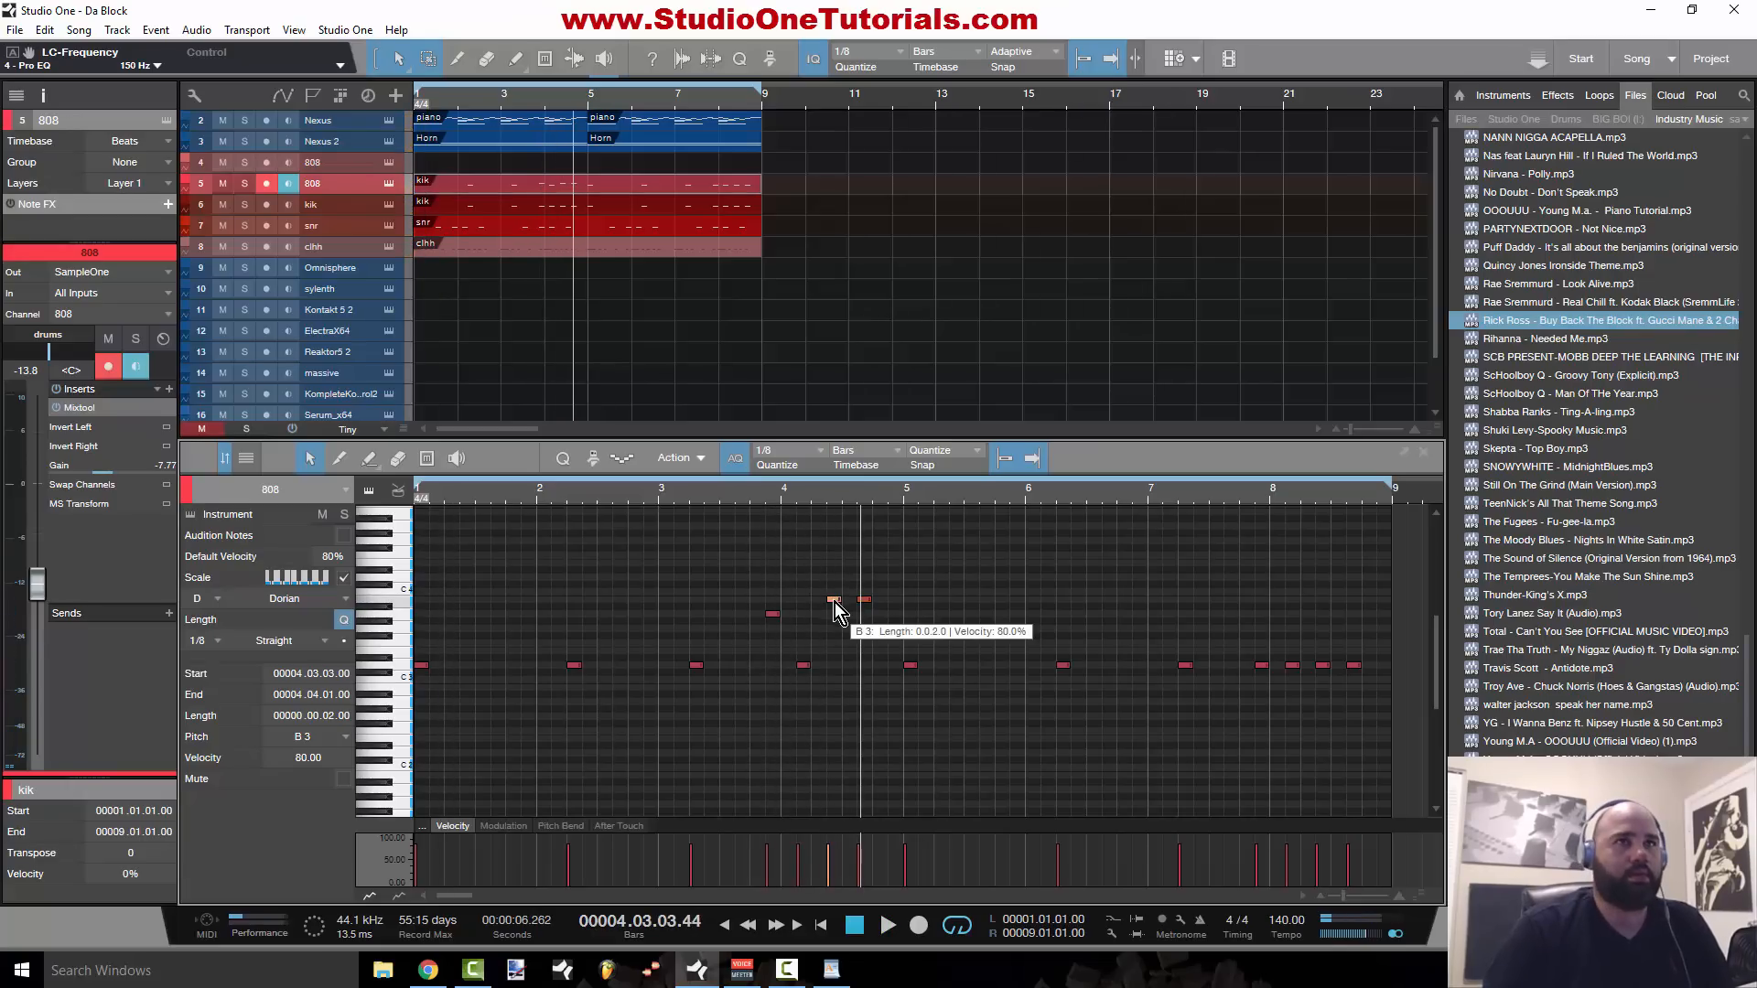
double_click(844, 613)
key(space)
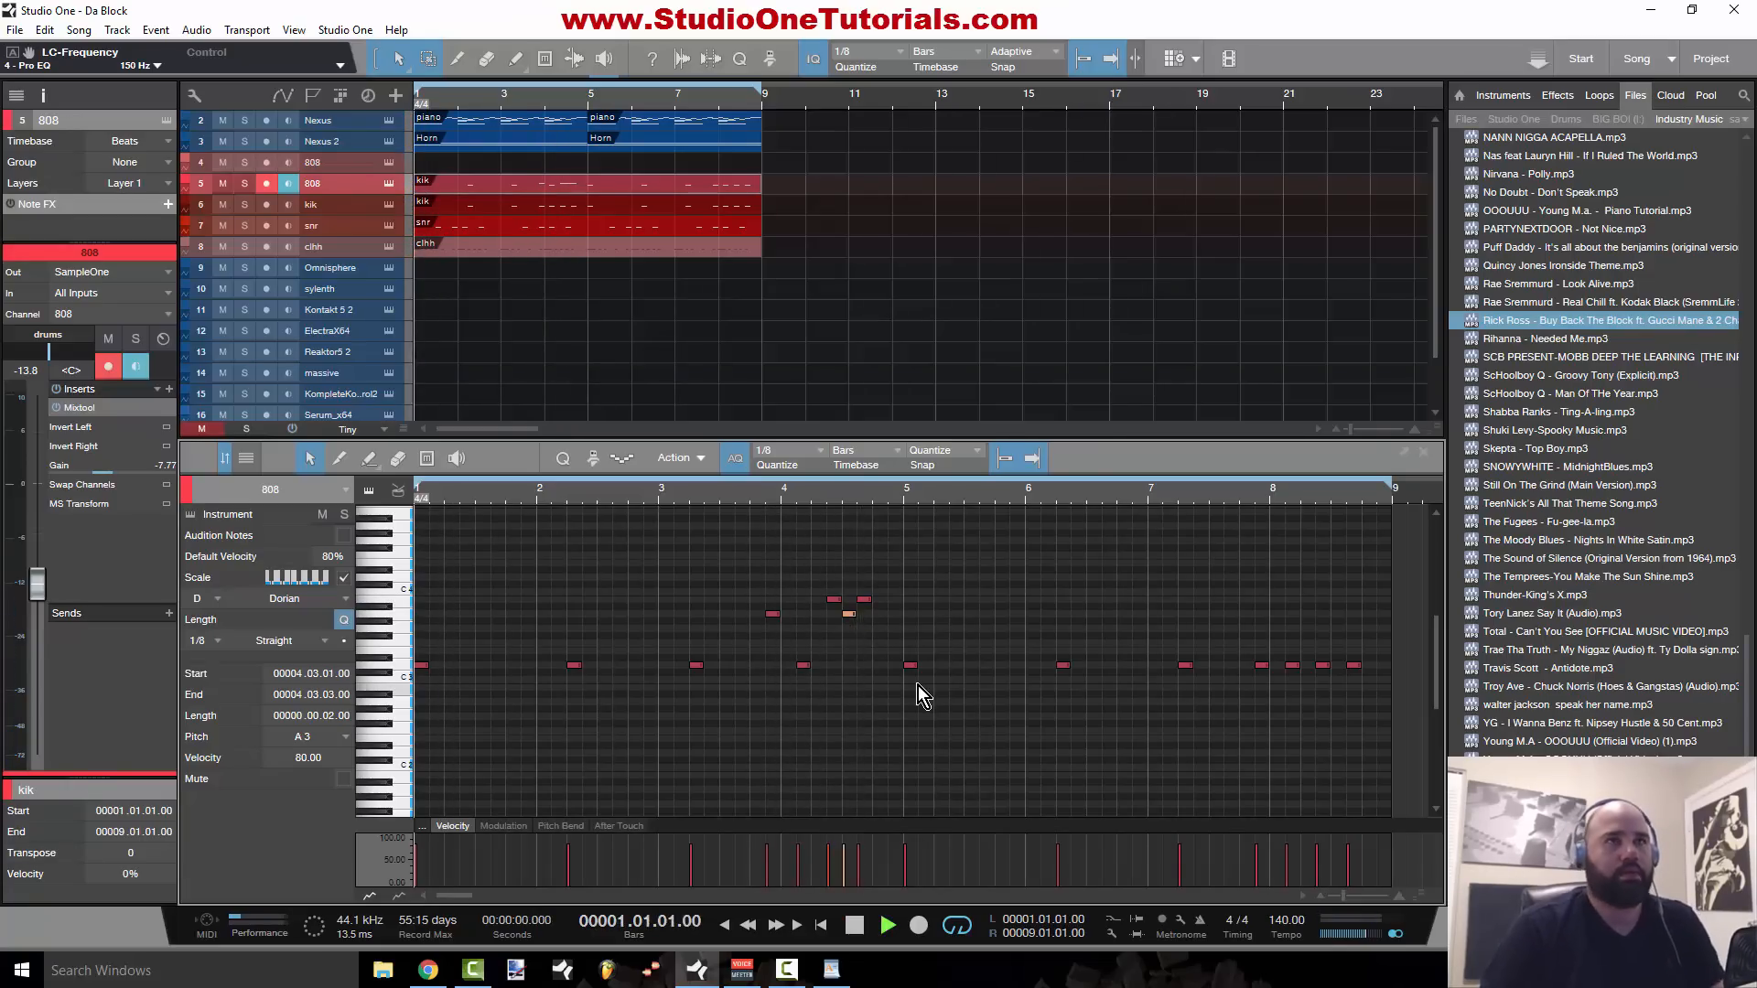
Step: Audition the 808 around bar 4, add a B3 note at 4.04.01, and play the result
click(749, 498)
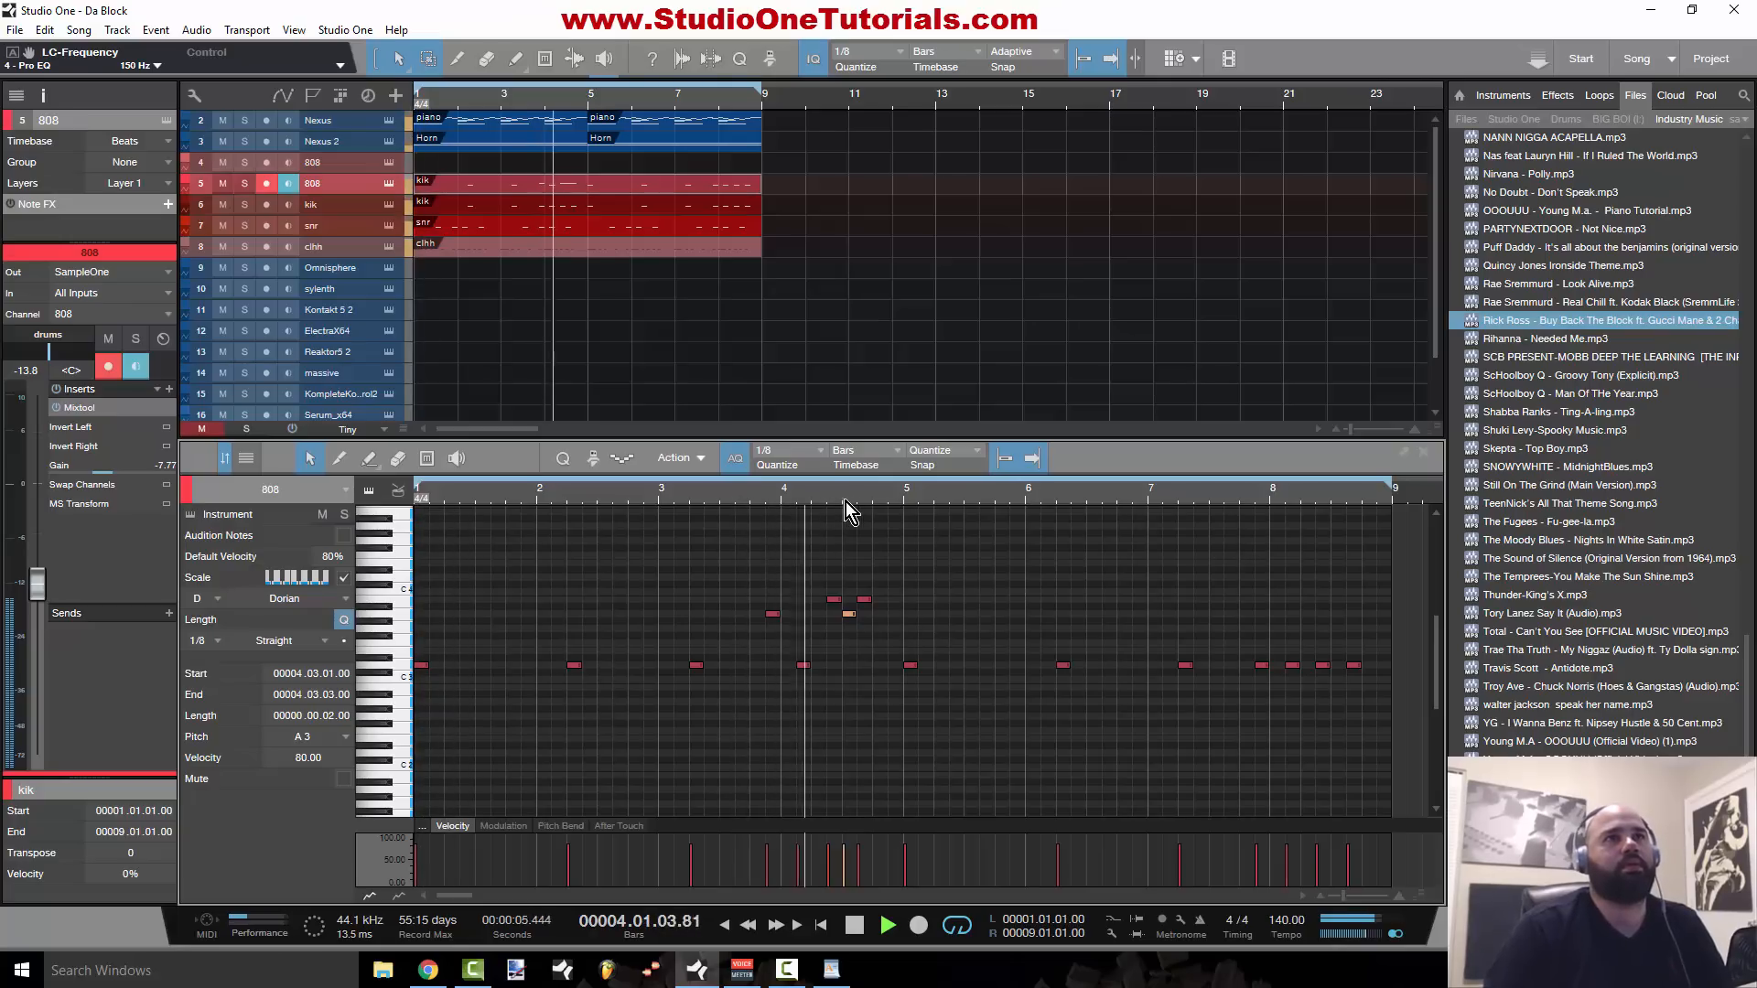
key(space)
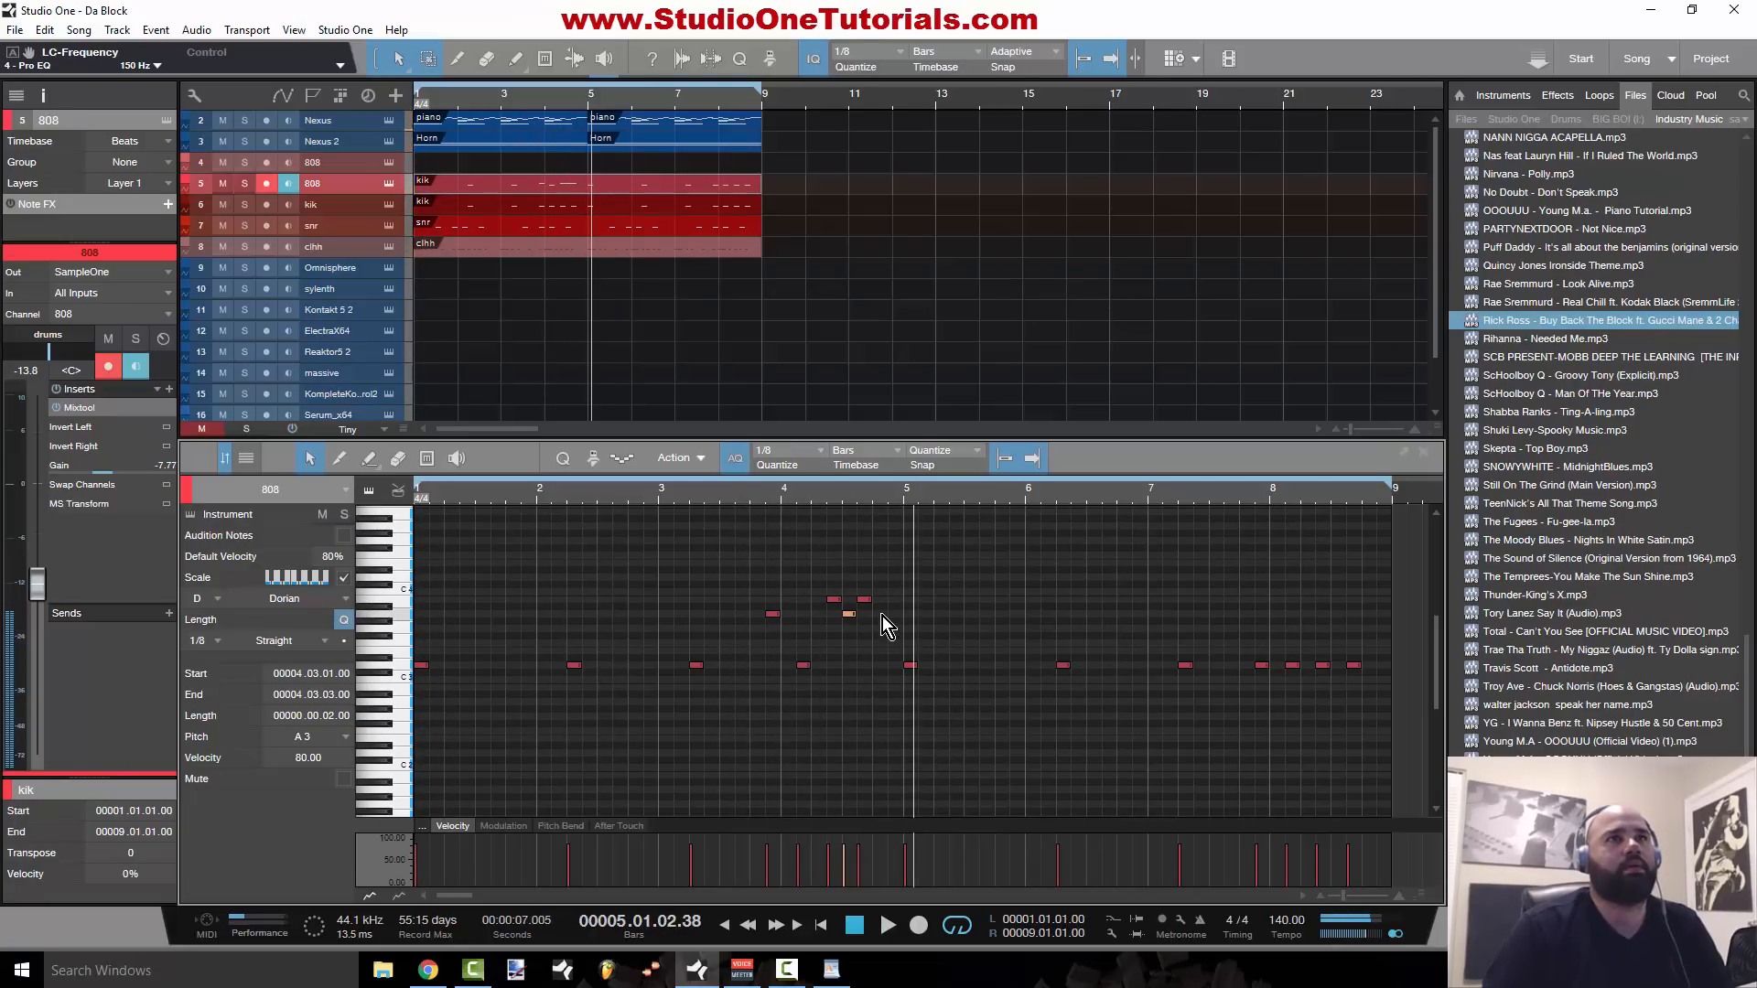
double_click(880, 599)
key(space)
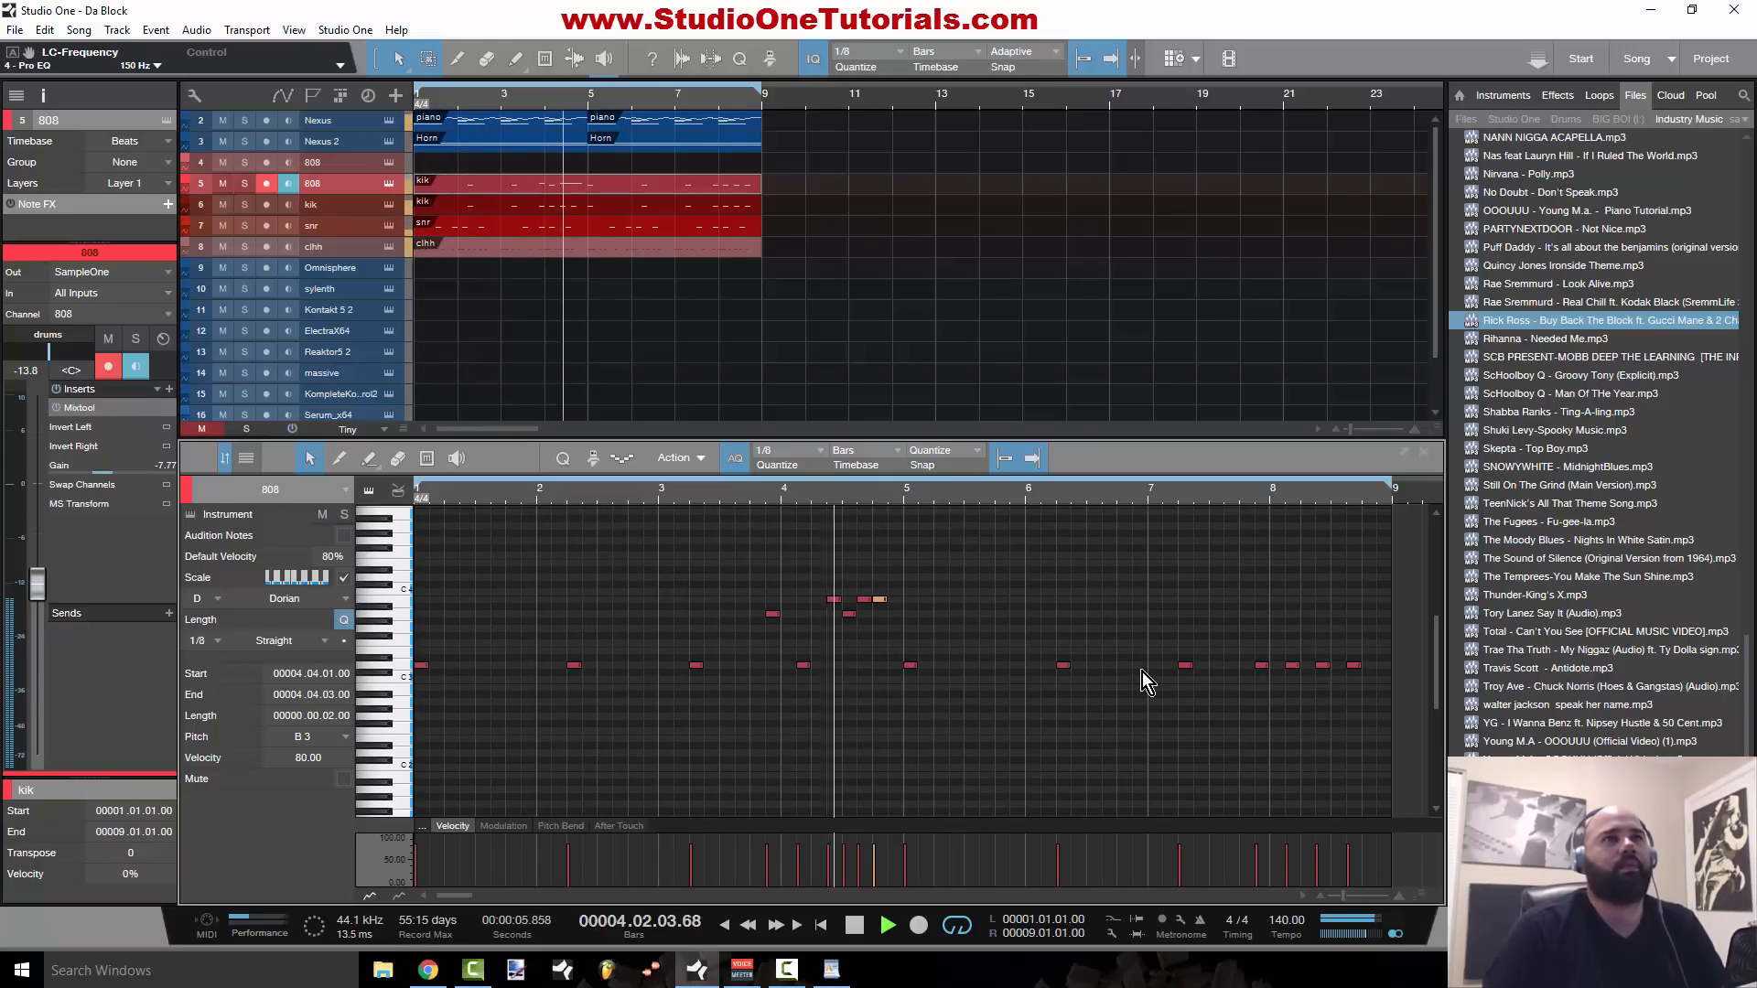
key(space)
Step: Delete the 808 notes from bar 5 onward and duplicate the first four bars' notes in their place
drag(1400, 756, 884, 584)
key(Delete)
drag(1116, 809, 227, 523)
key(d)
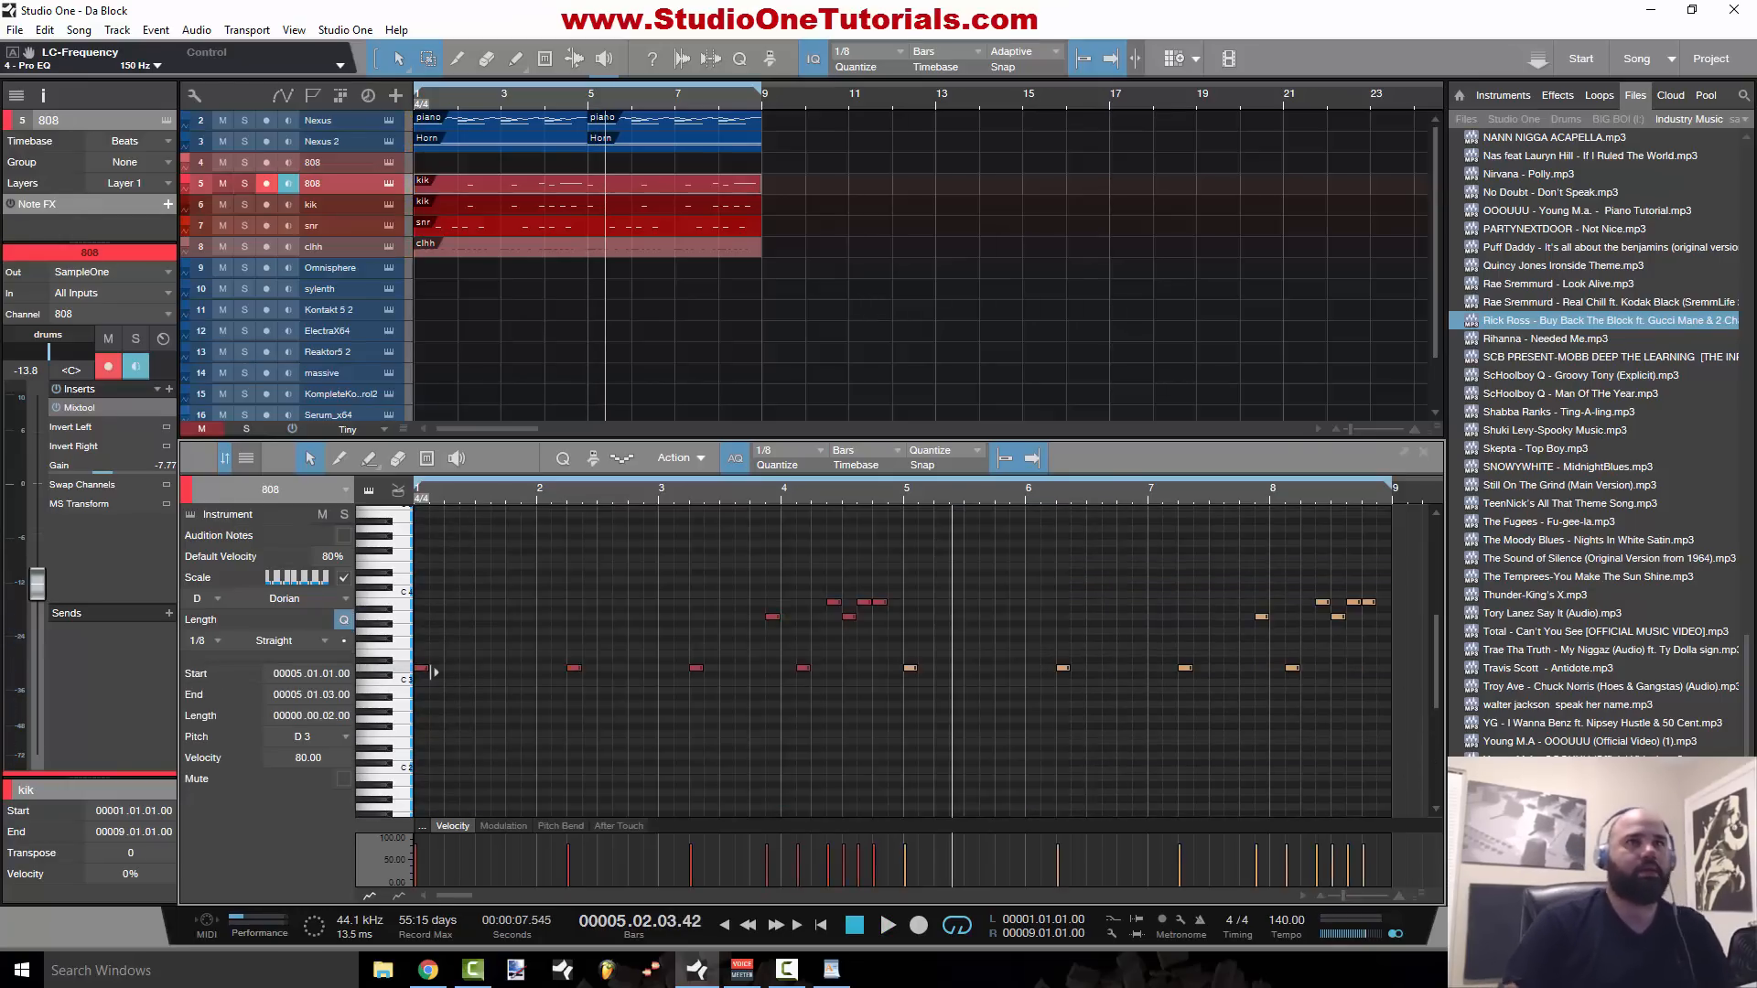
Step: Play the beat from the start through bar 5 to check the edited 808 pattern
key(Home)
key(space)
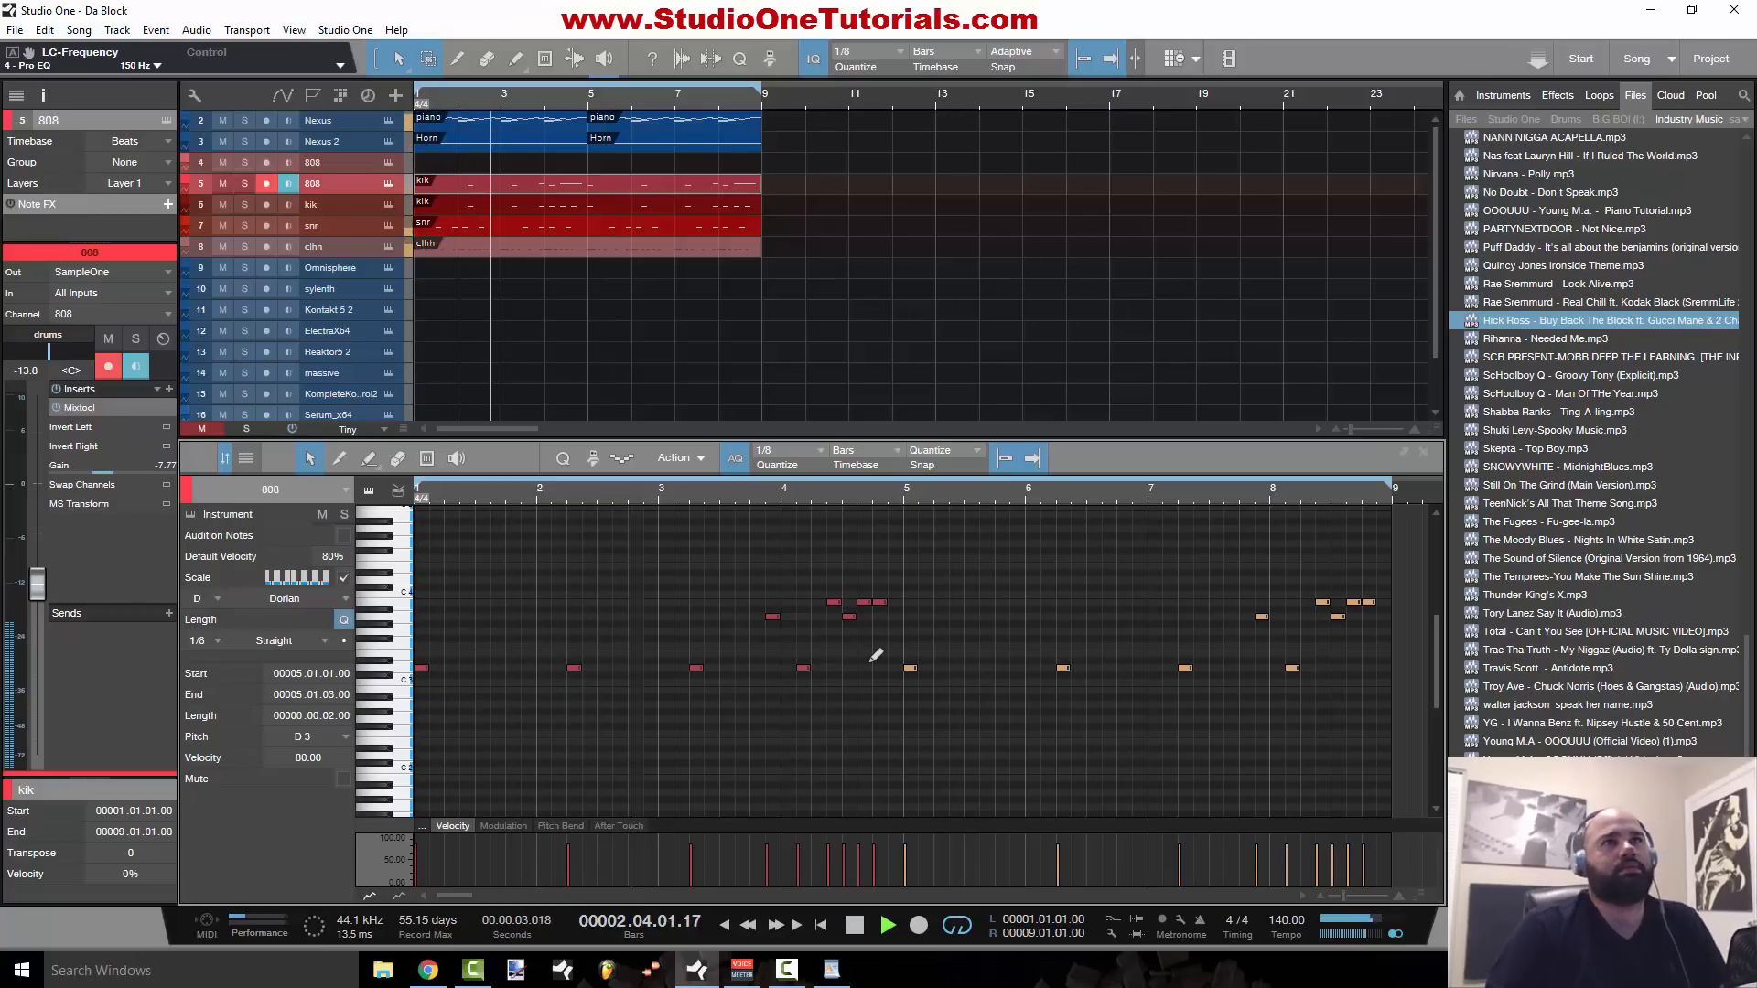
scroll(873, 663, down, 1)
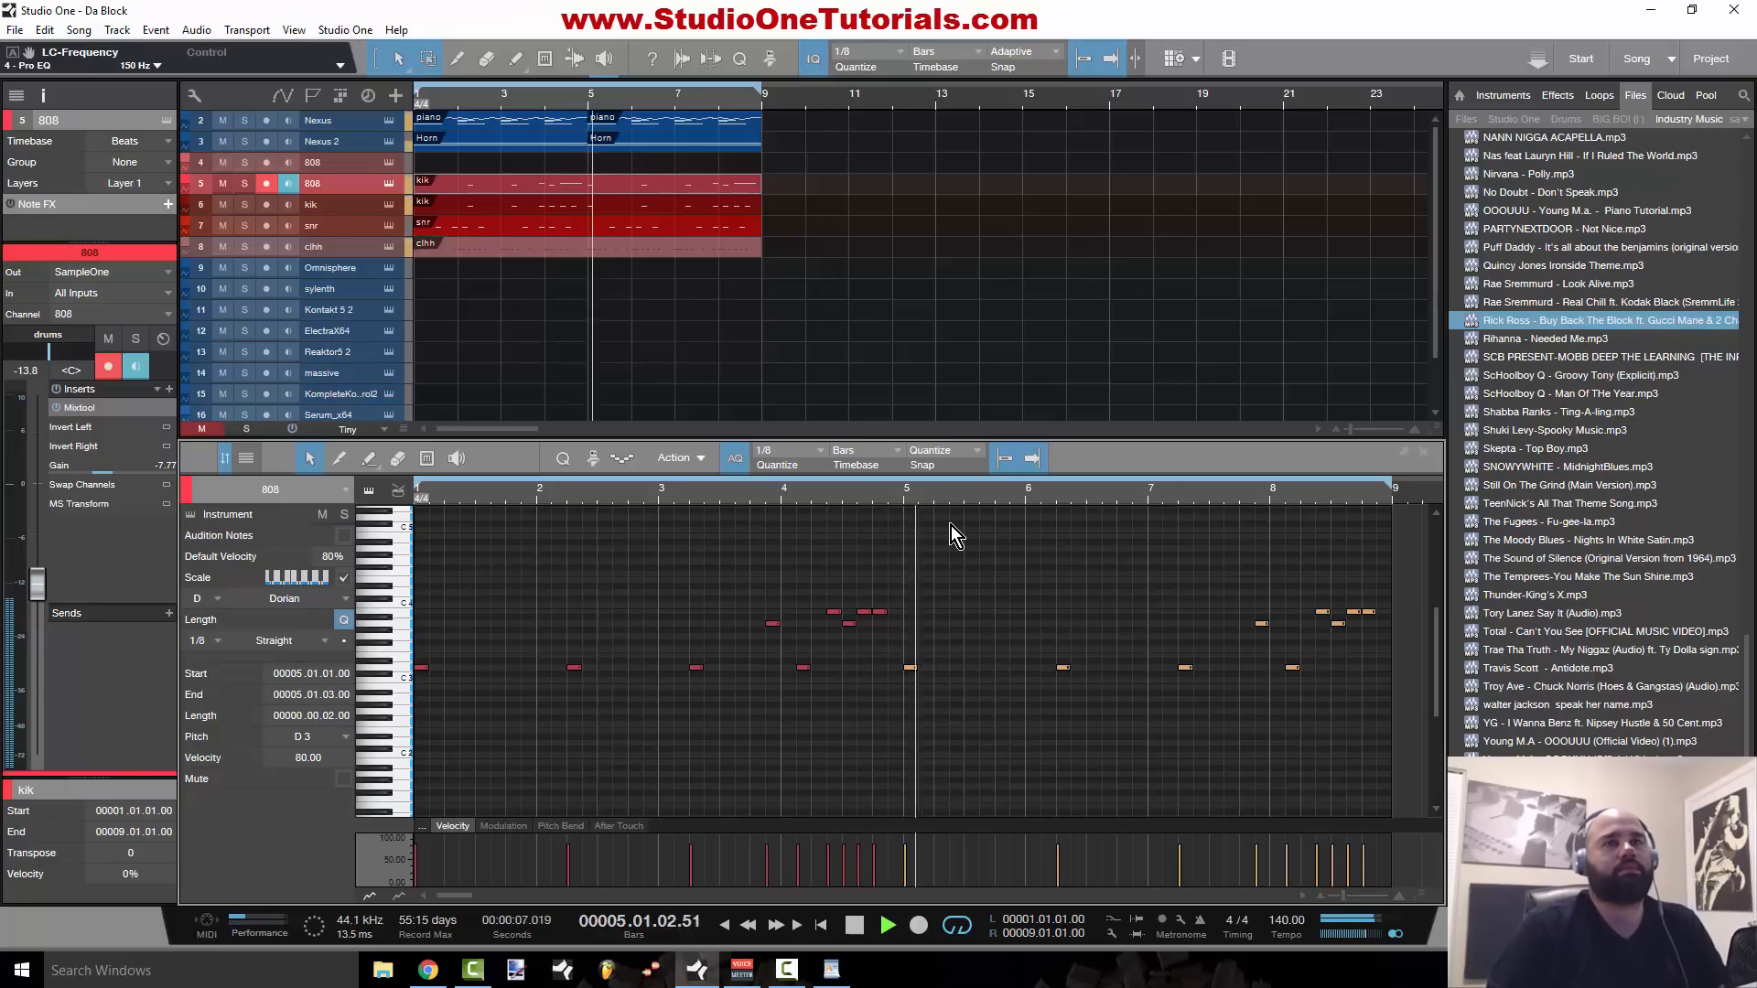
key(space)
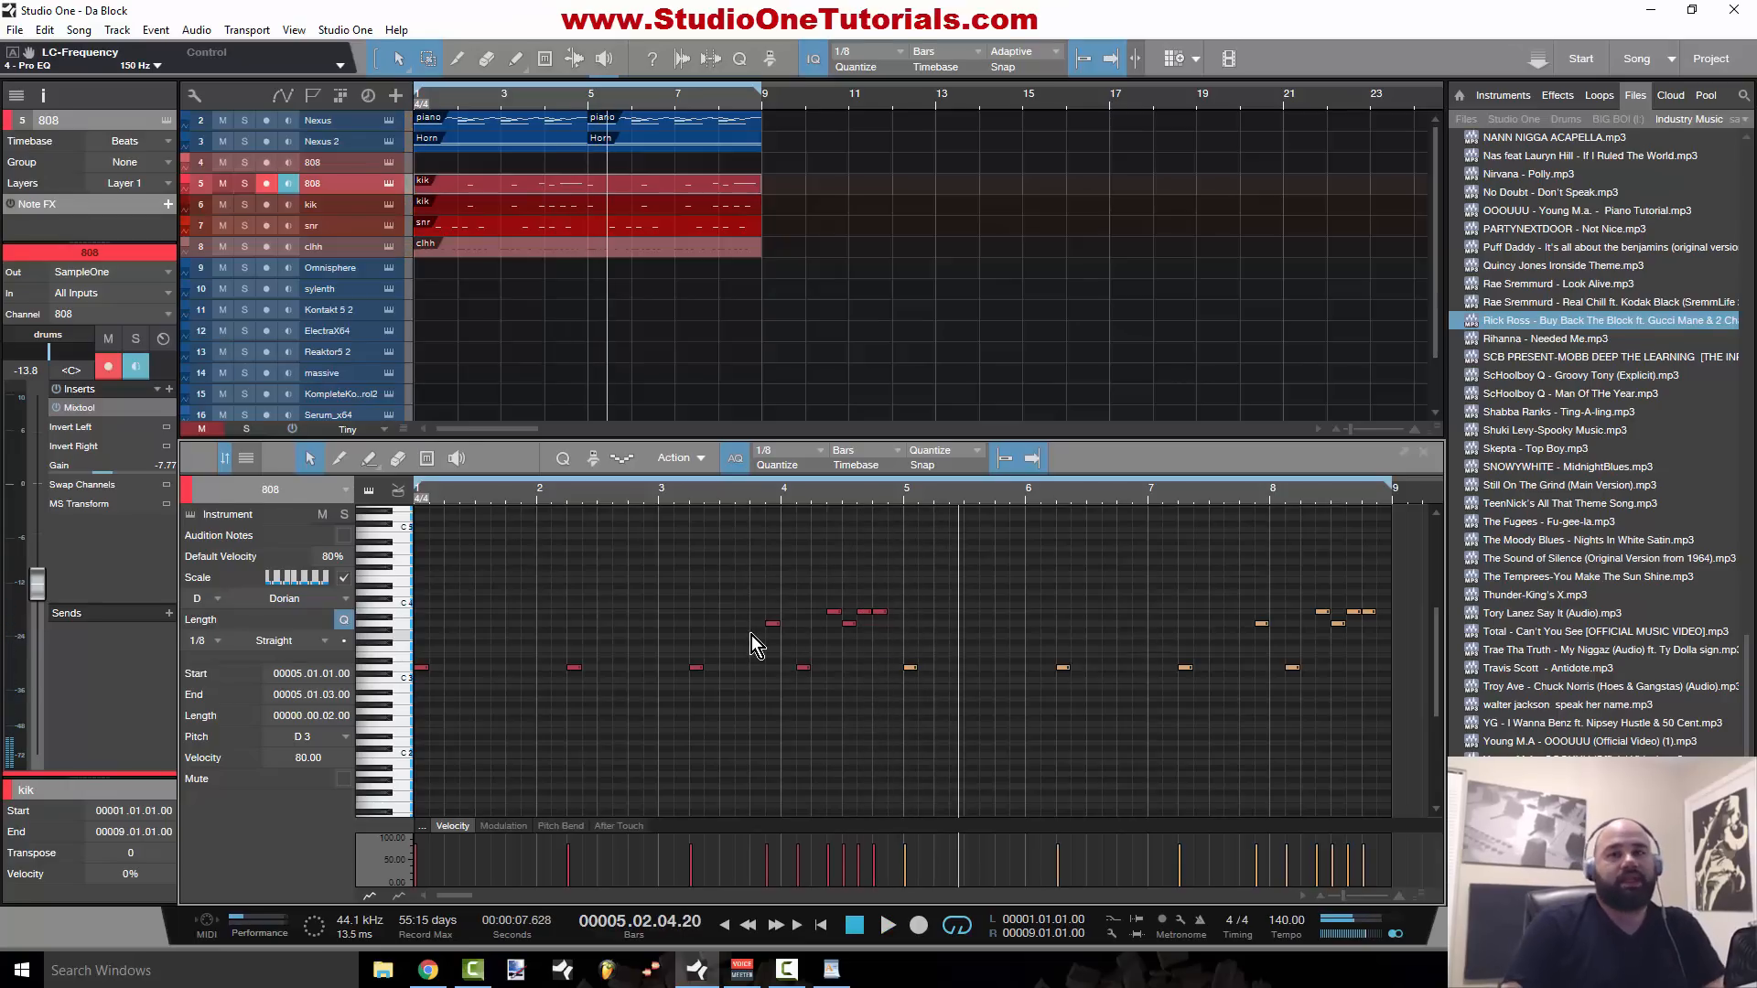